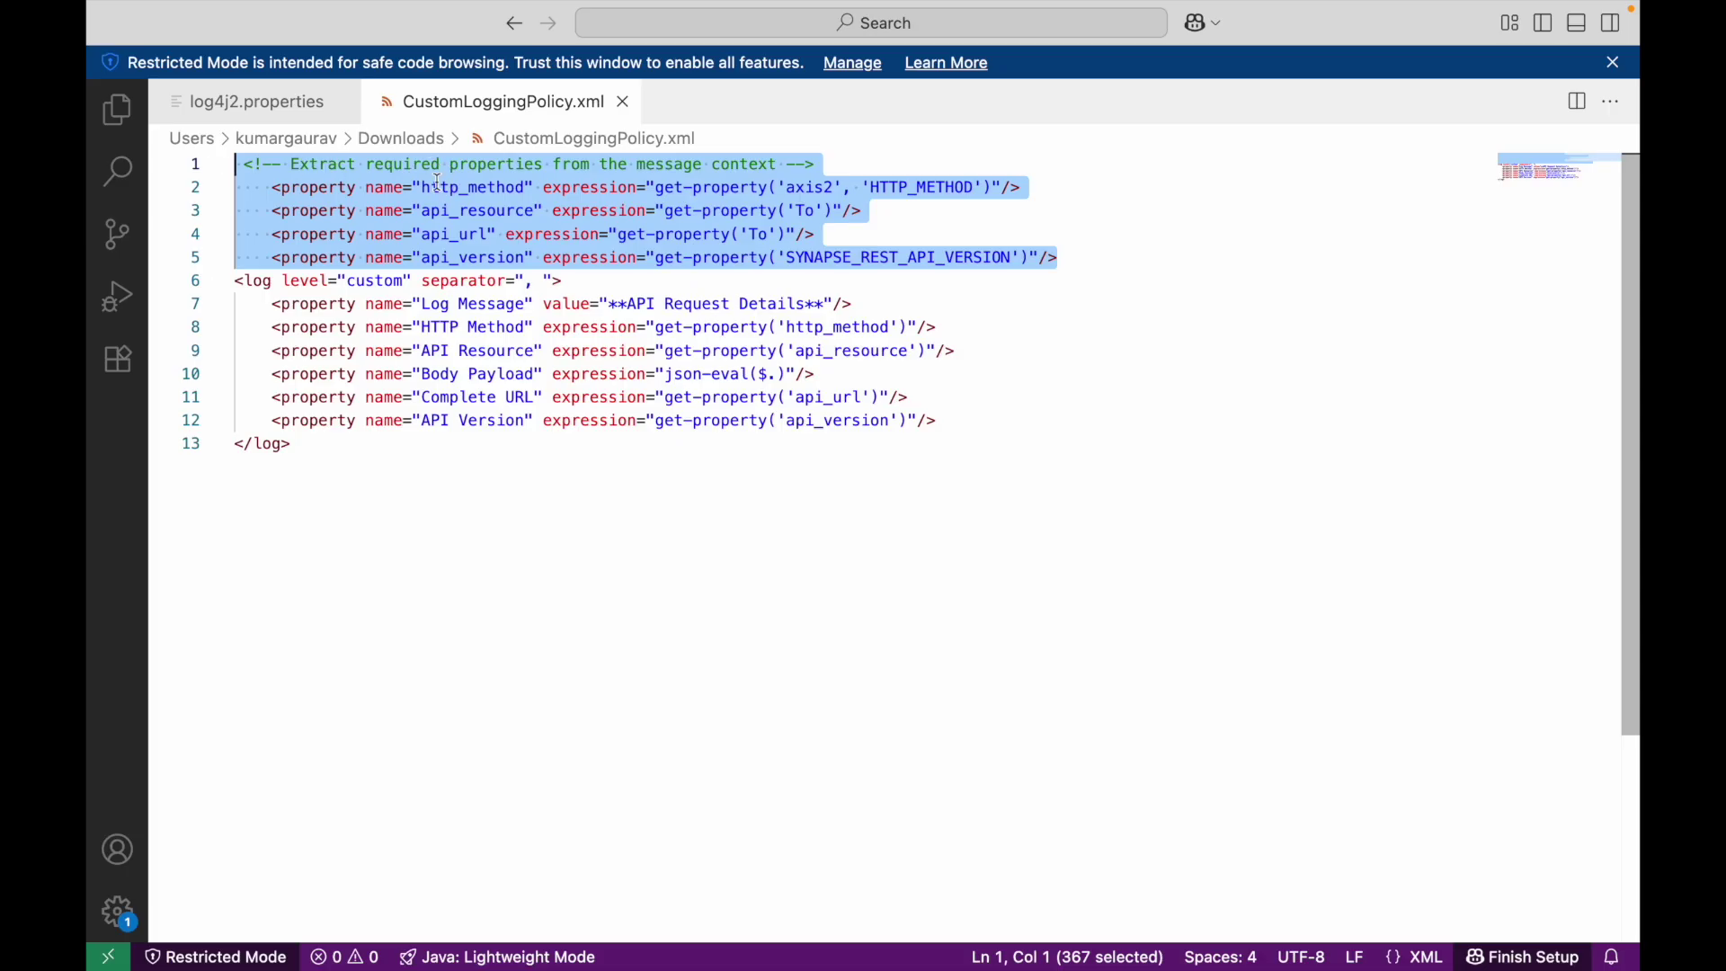
- Highlight the extracted properties: HTTP method axis2 scope, api_resource, api_url and api_version
left_click(816, 189)
double_click(484, 213)
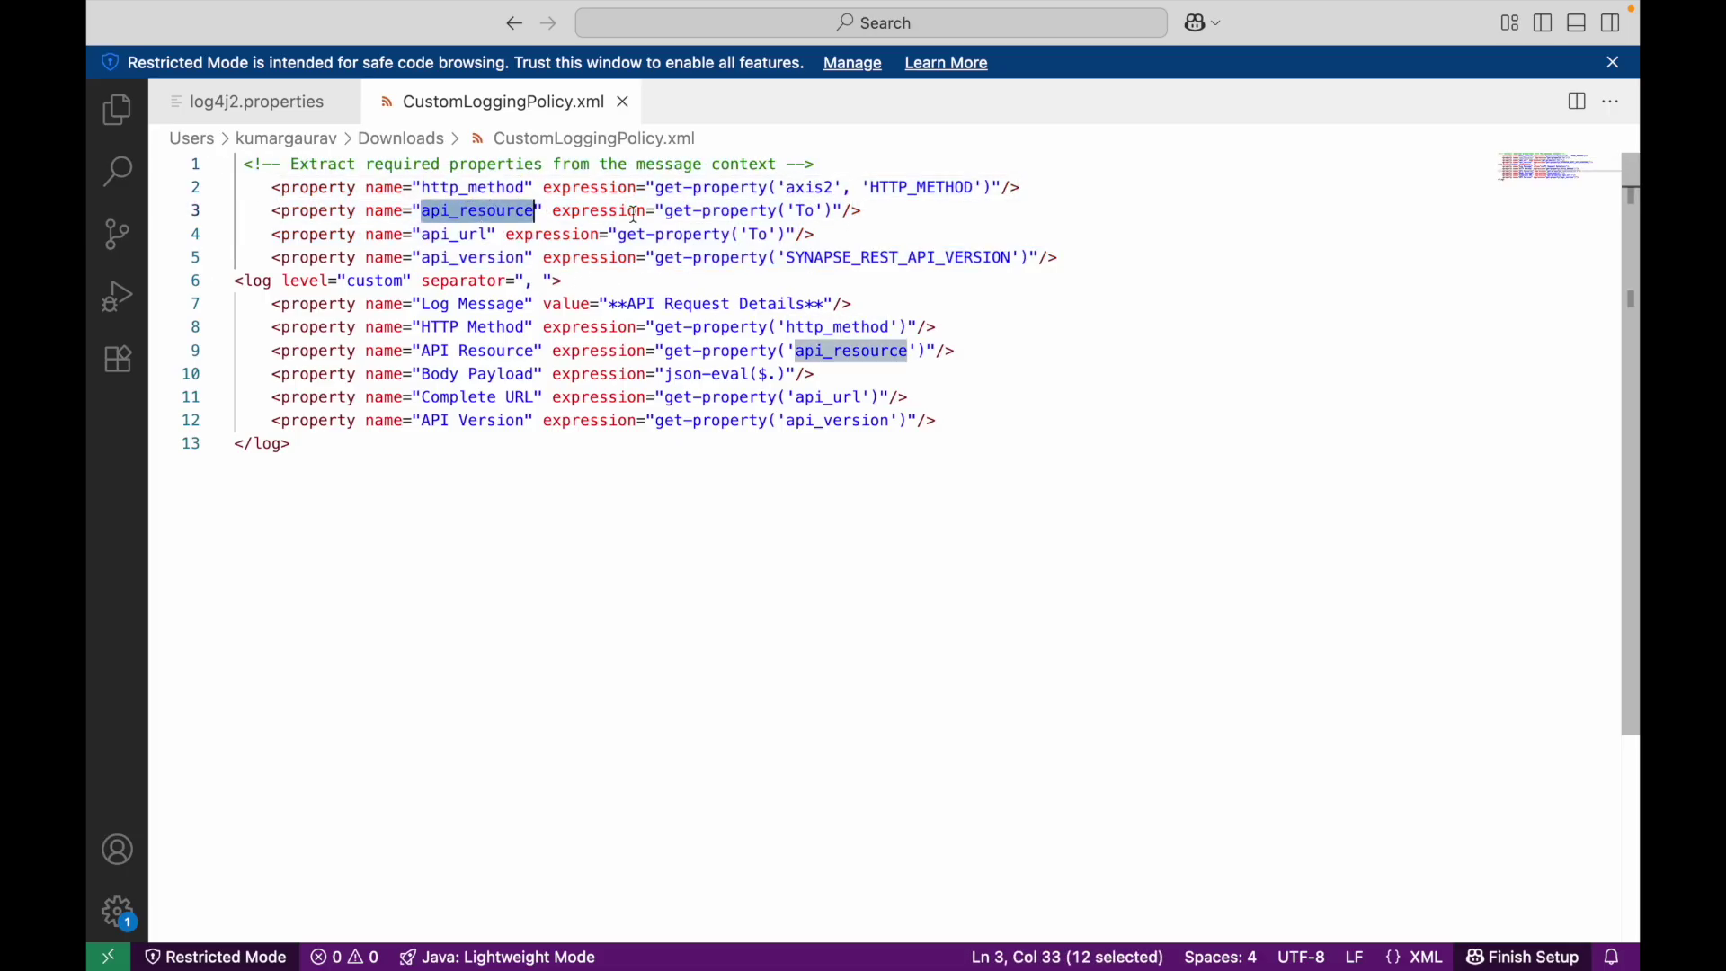
double_click(460, 235)
double_click(467, 258)
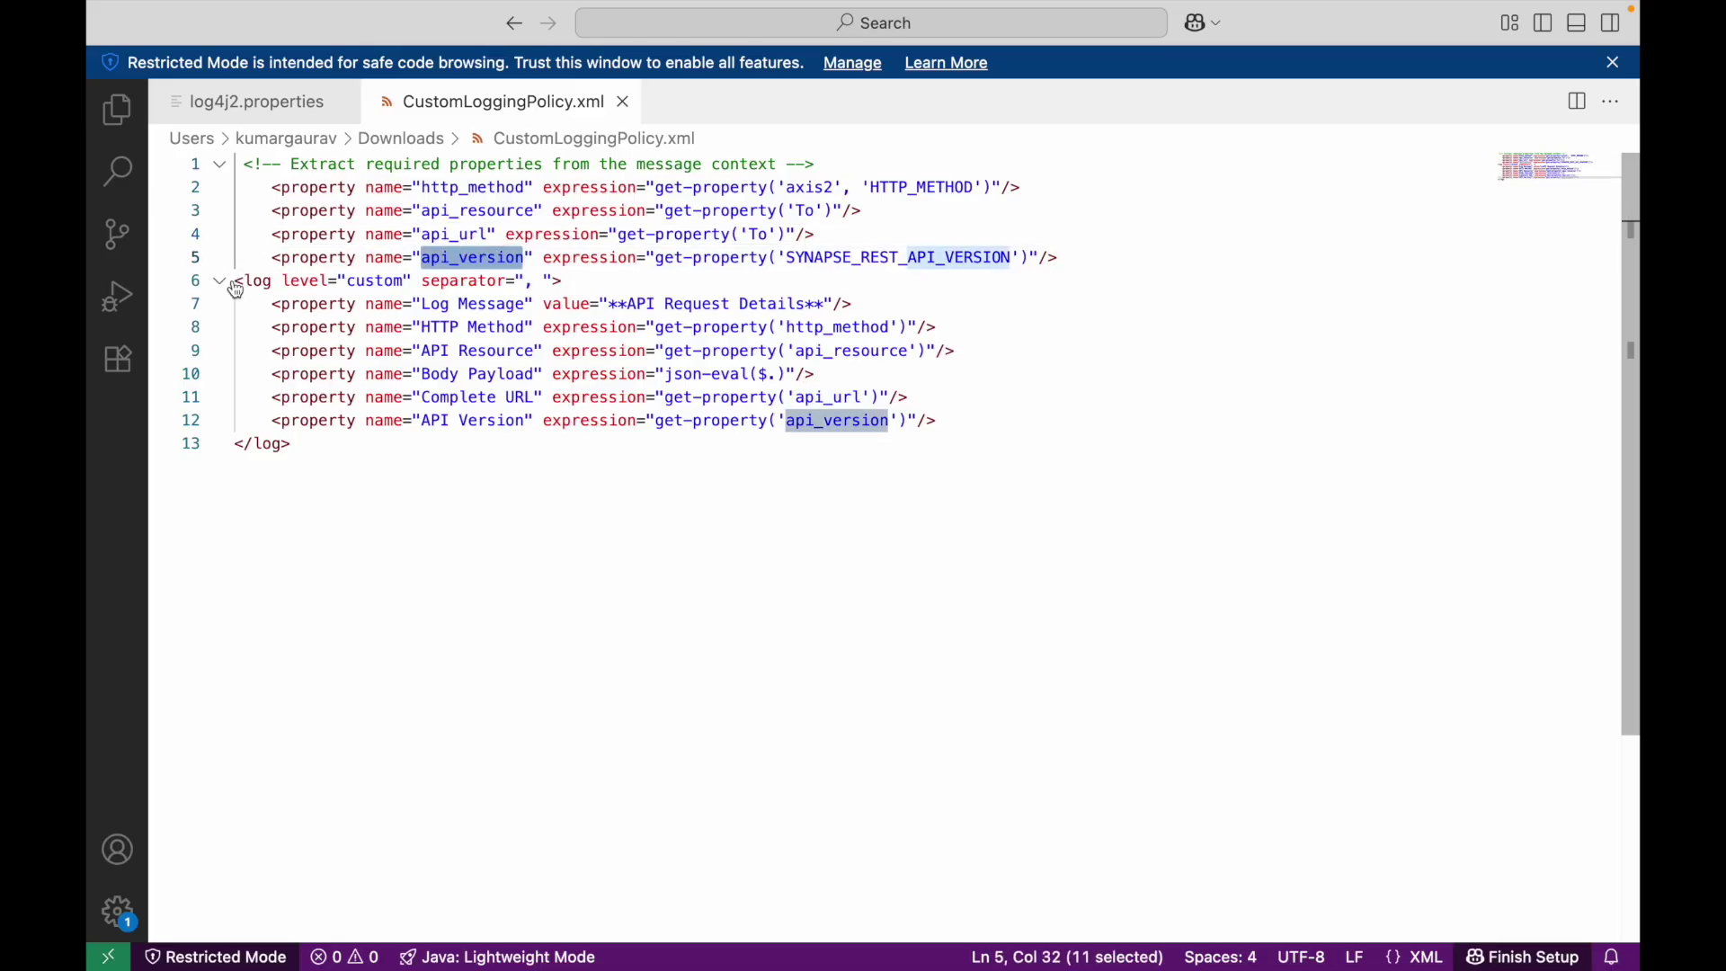
- Select the custom log element and its separator value, then the whole policy file
left_click_drag(235, 282, 557, 281)
left_click(535, 282)
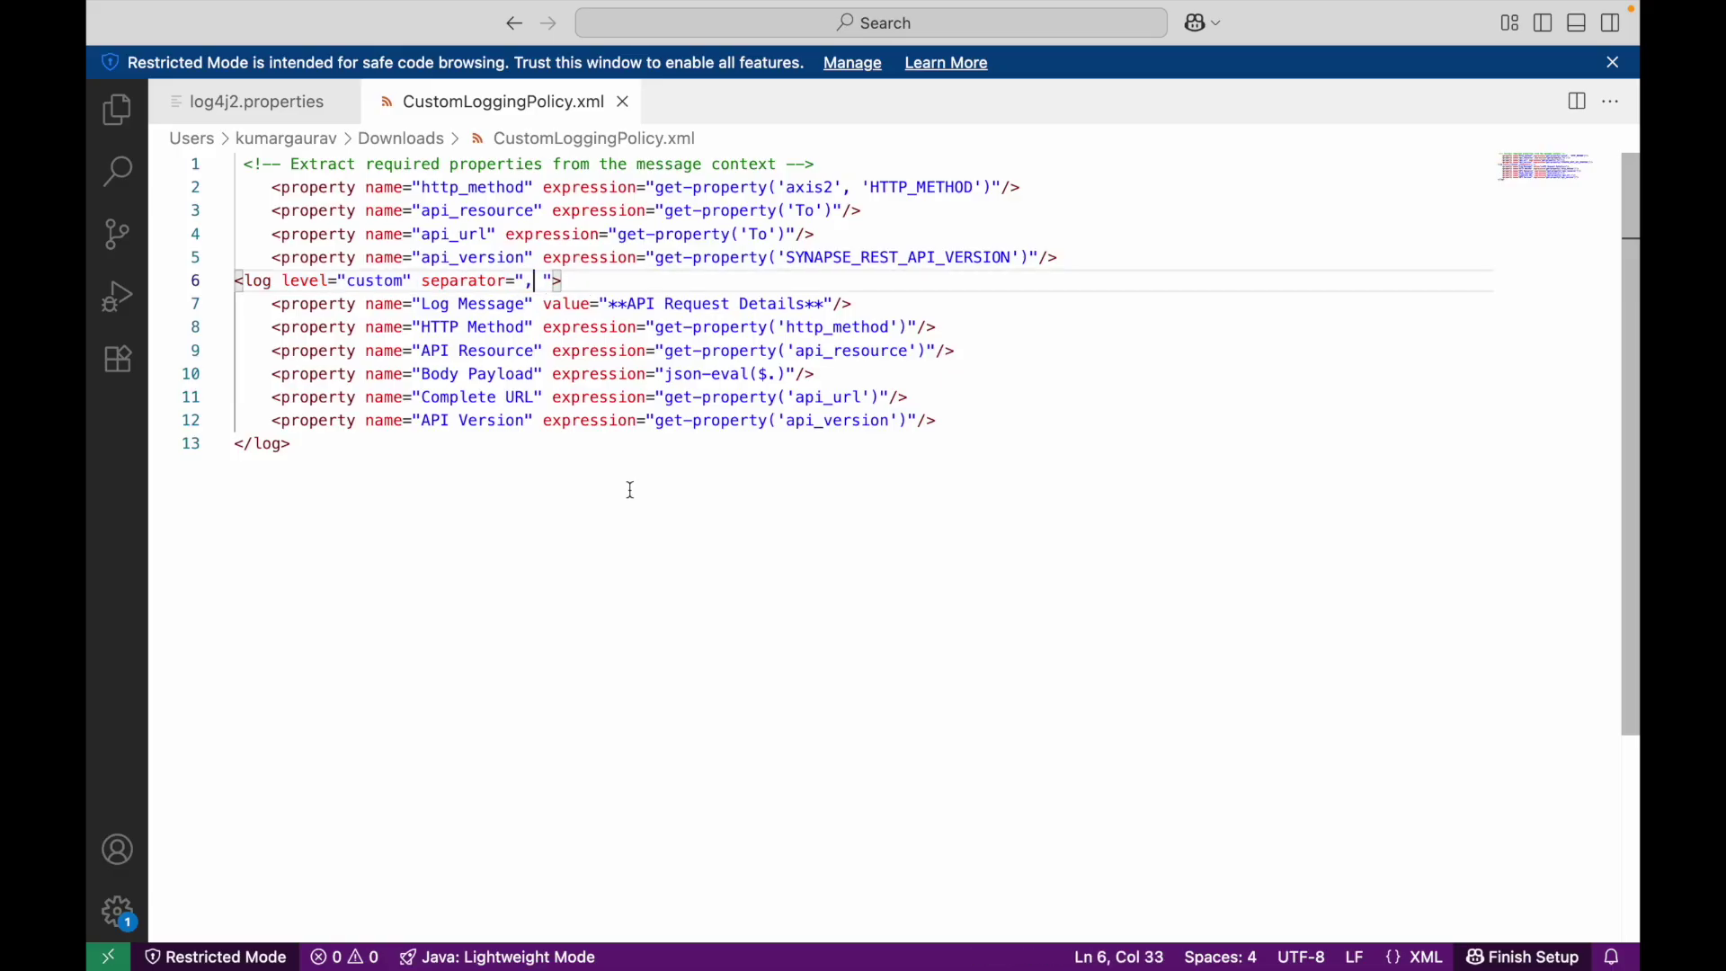
left_click_drag(291, 450, 212, 143)
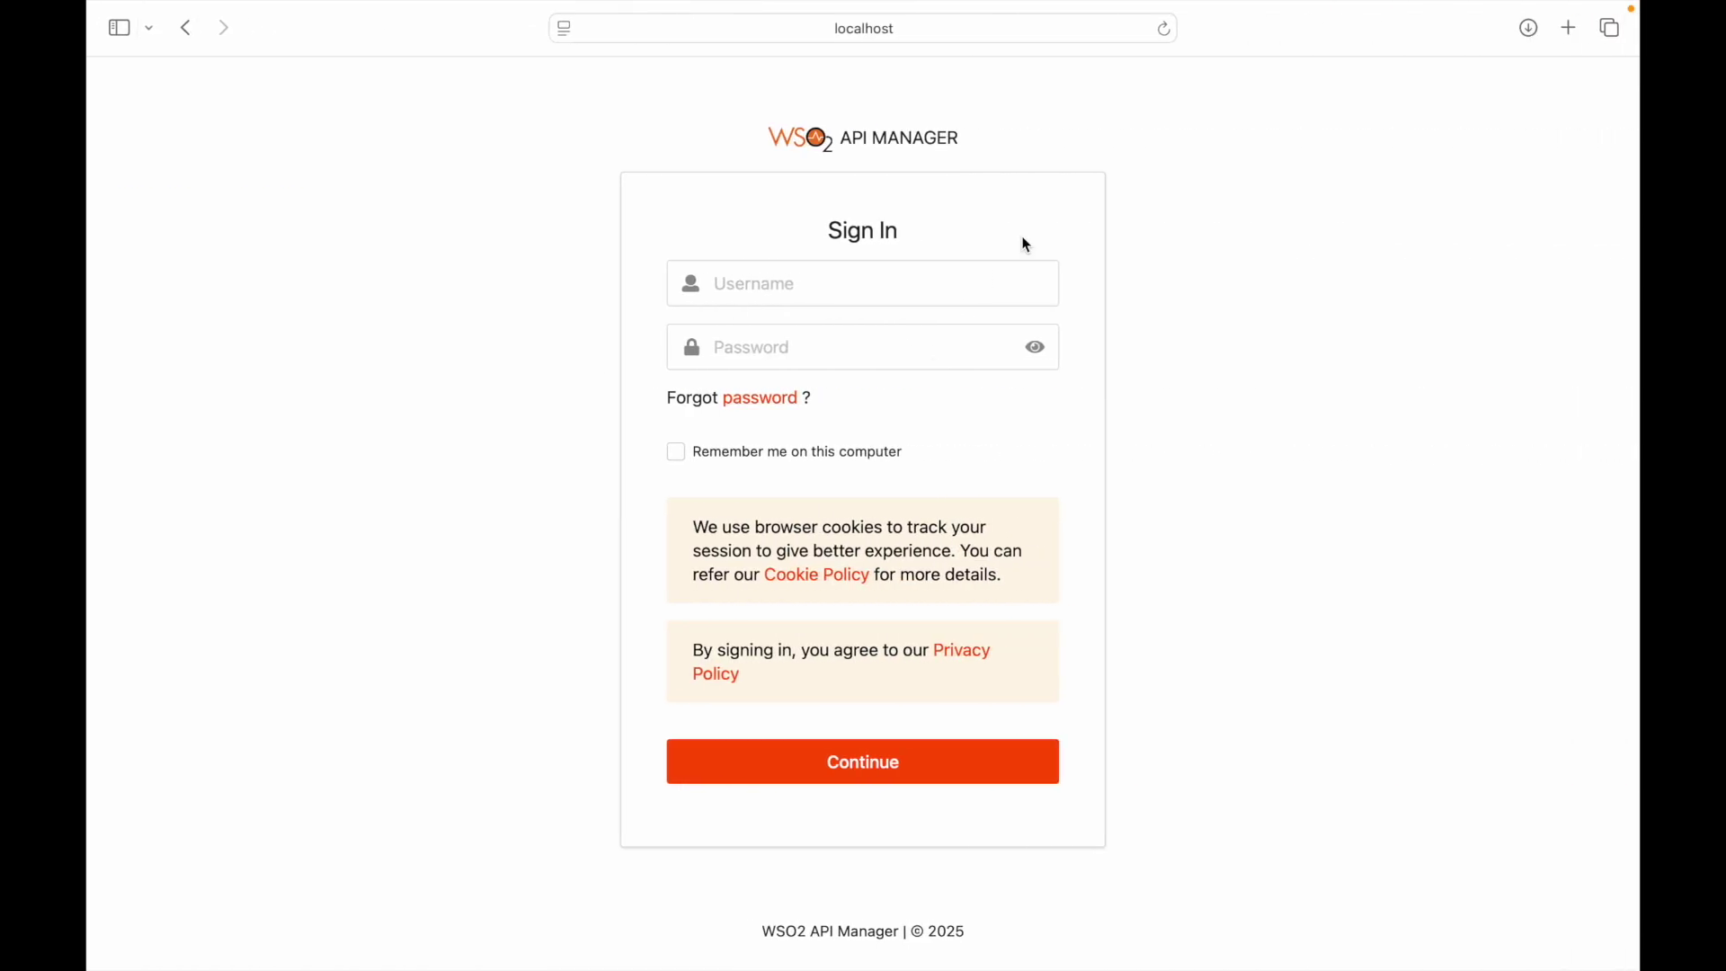
- Sign in to the API Manager Publisher with the admin credentials
left_click(959, 280)
type("admin")
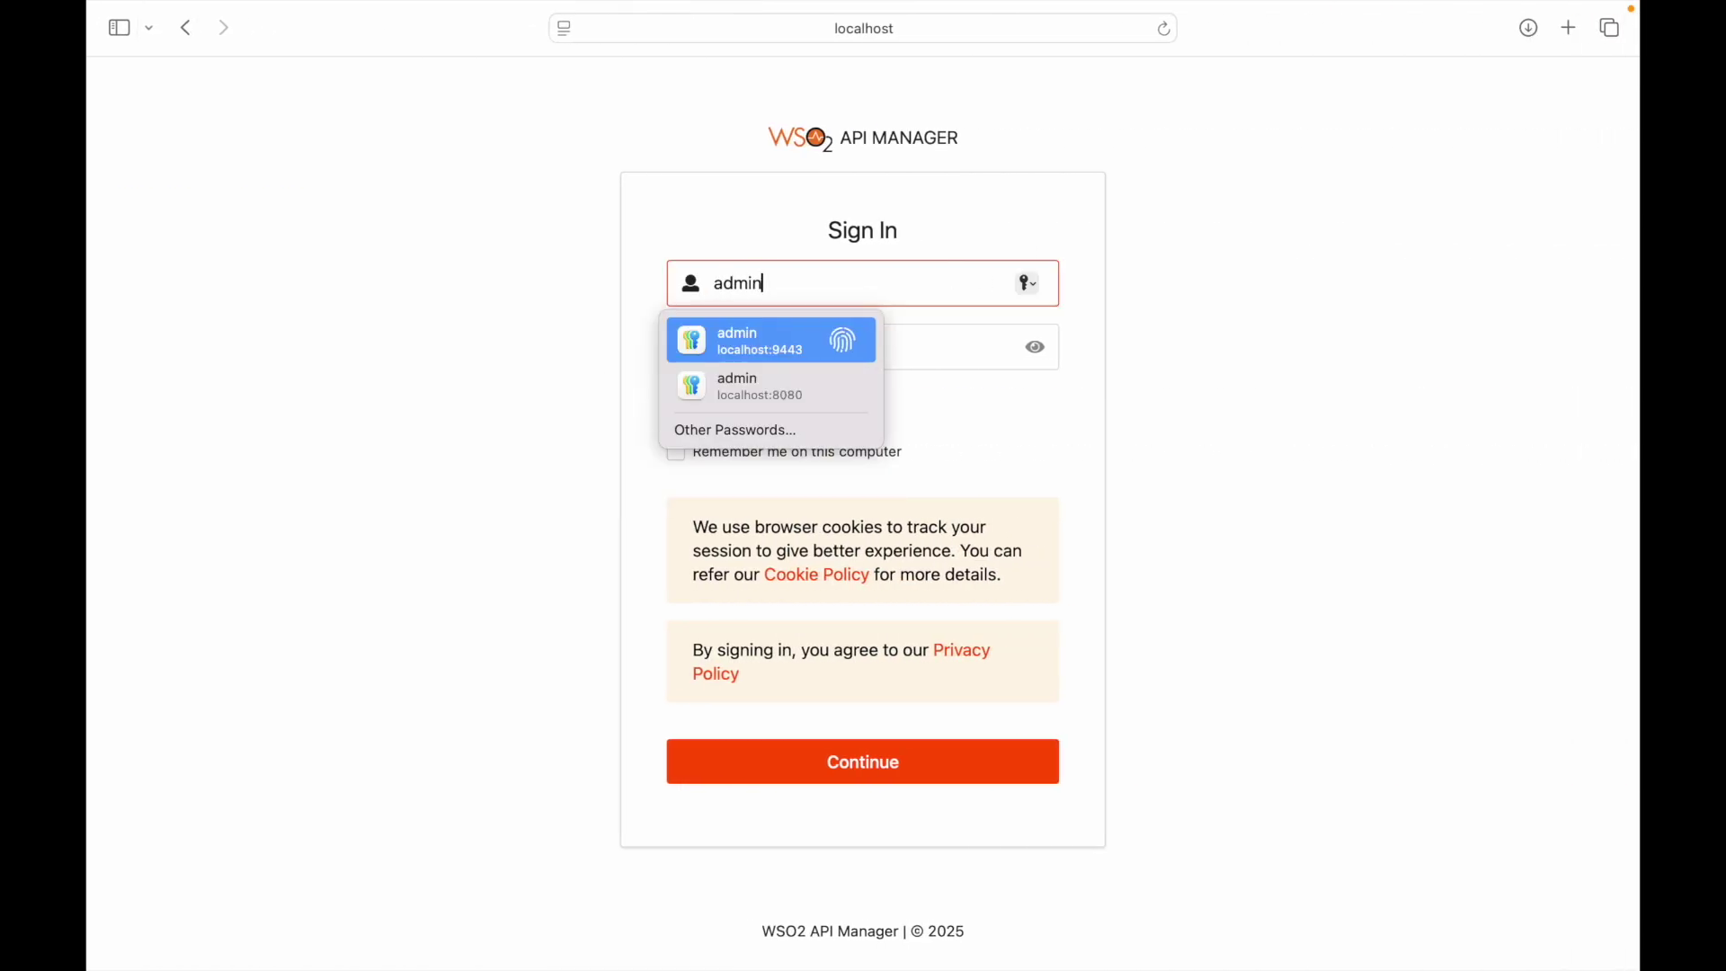
key("Tab")
type("ad")
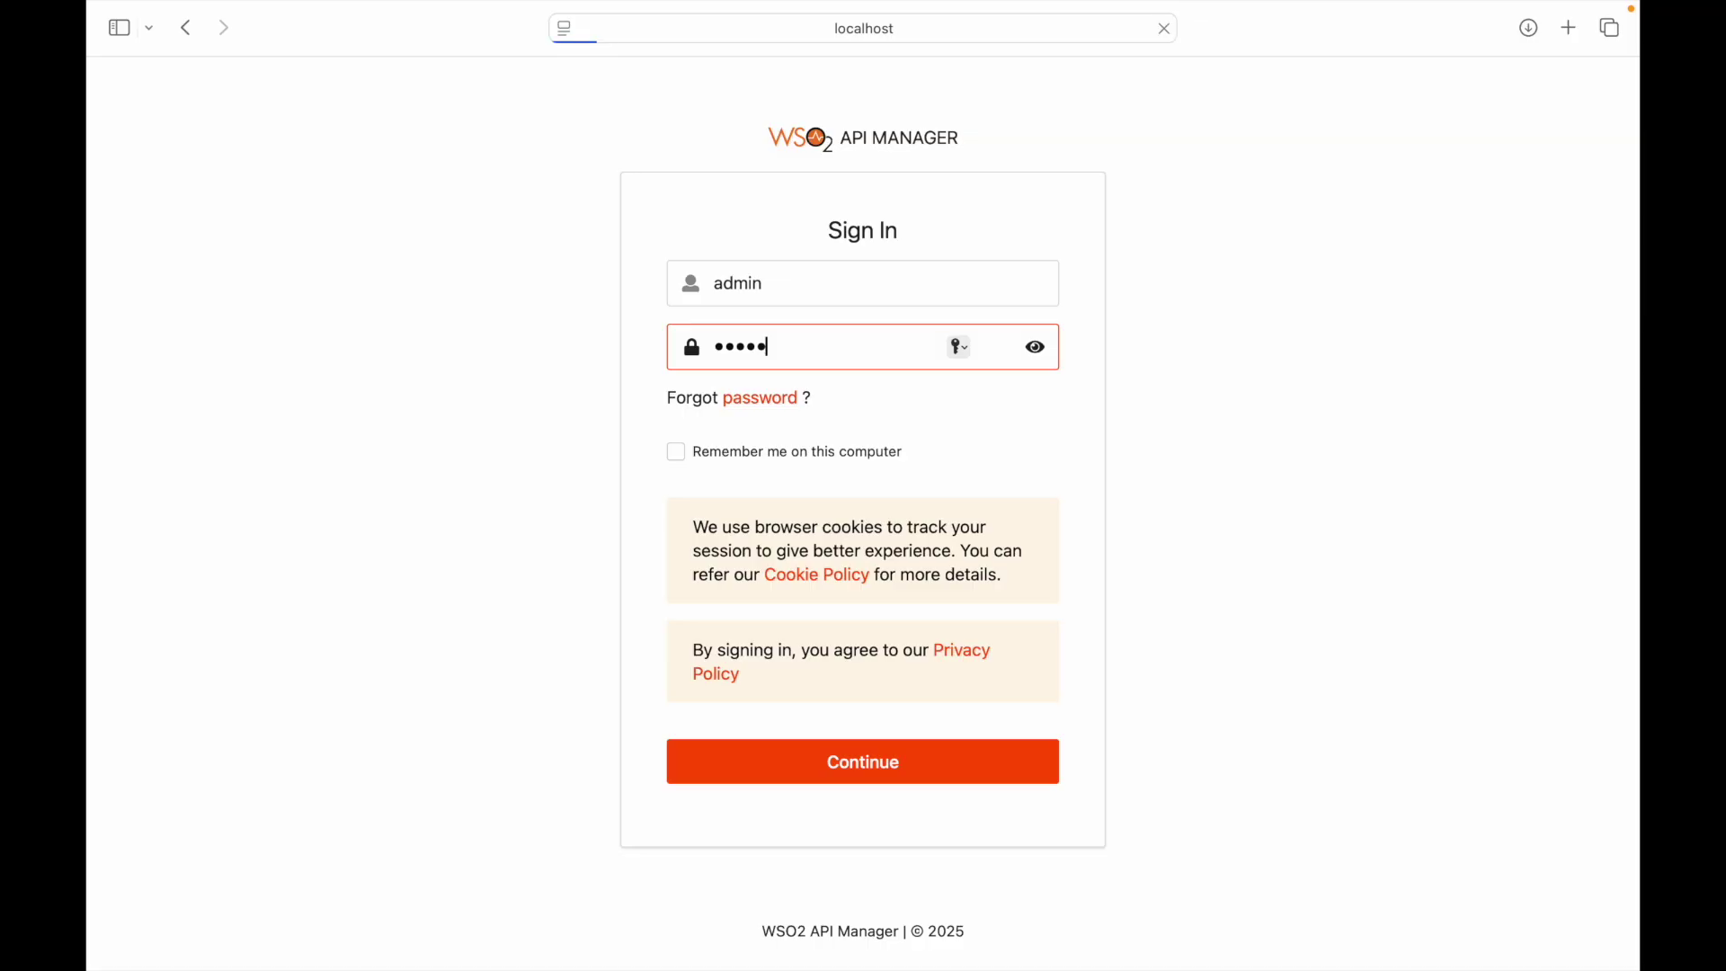
type("min")
key("Return")
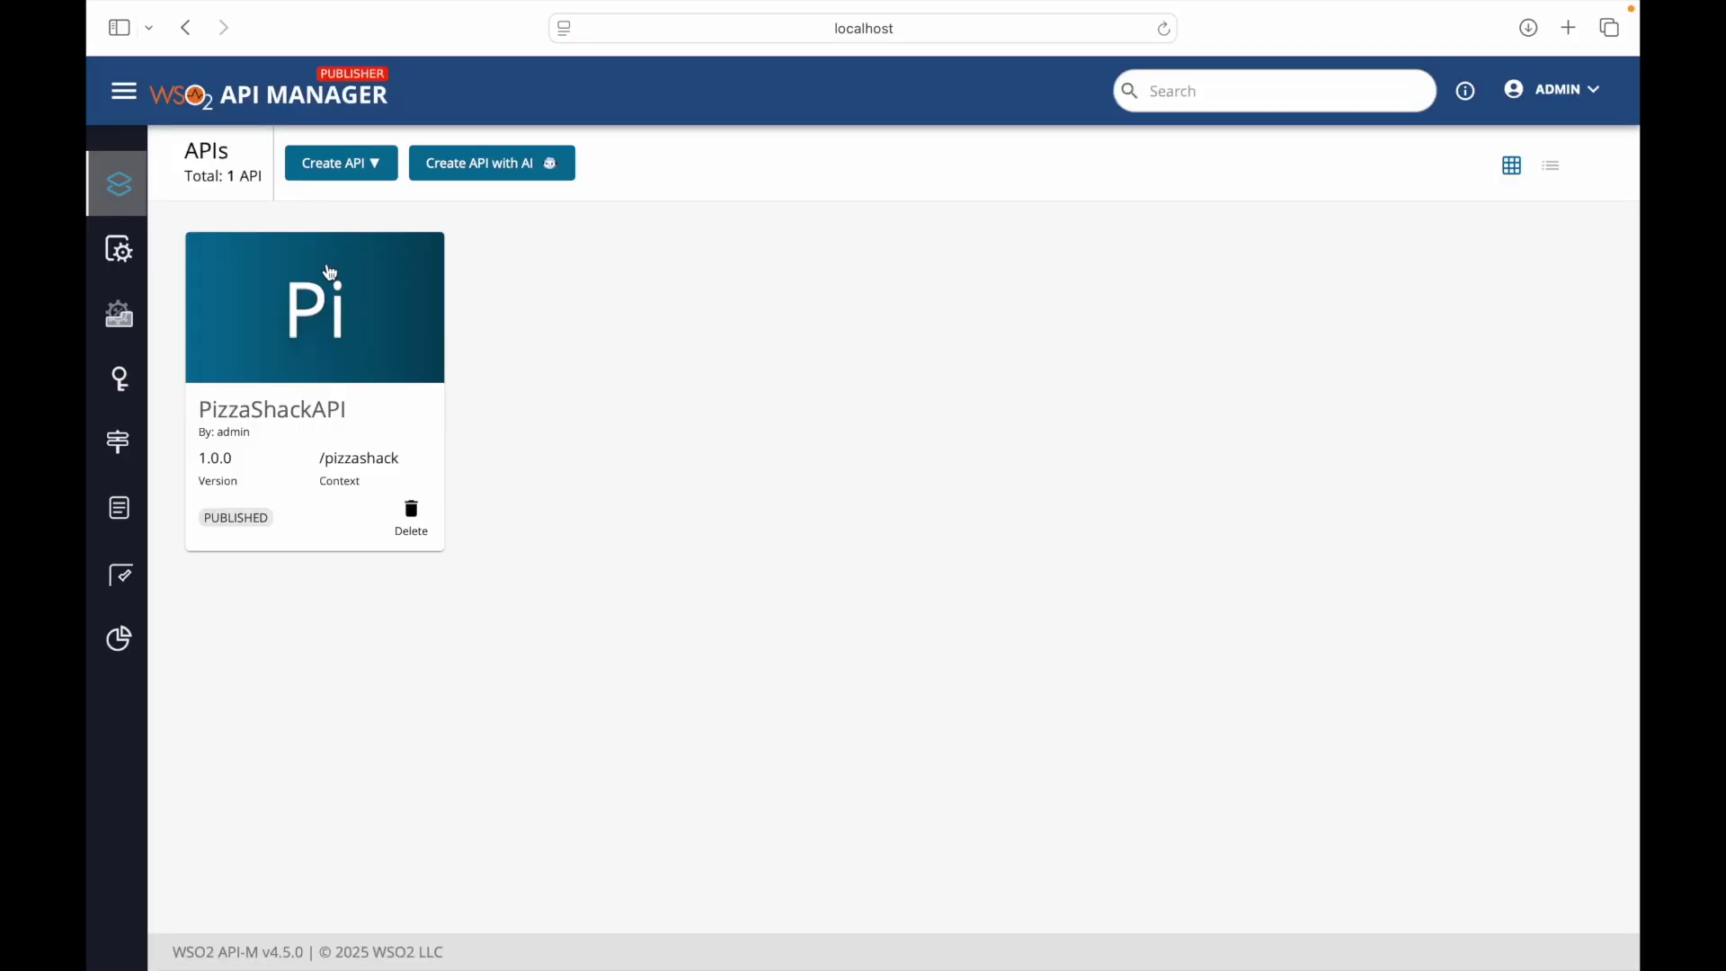
- Open PizzaShackAPI's Policies page with POST /order collapsed and GET /menu expanded
left_click(312, 315)
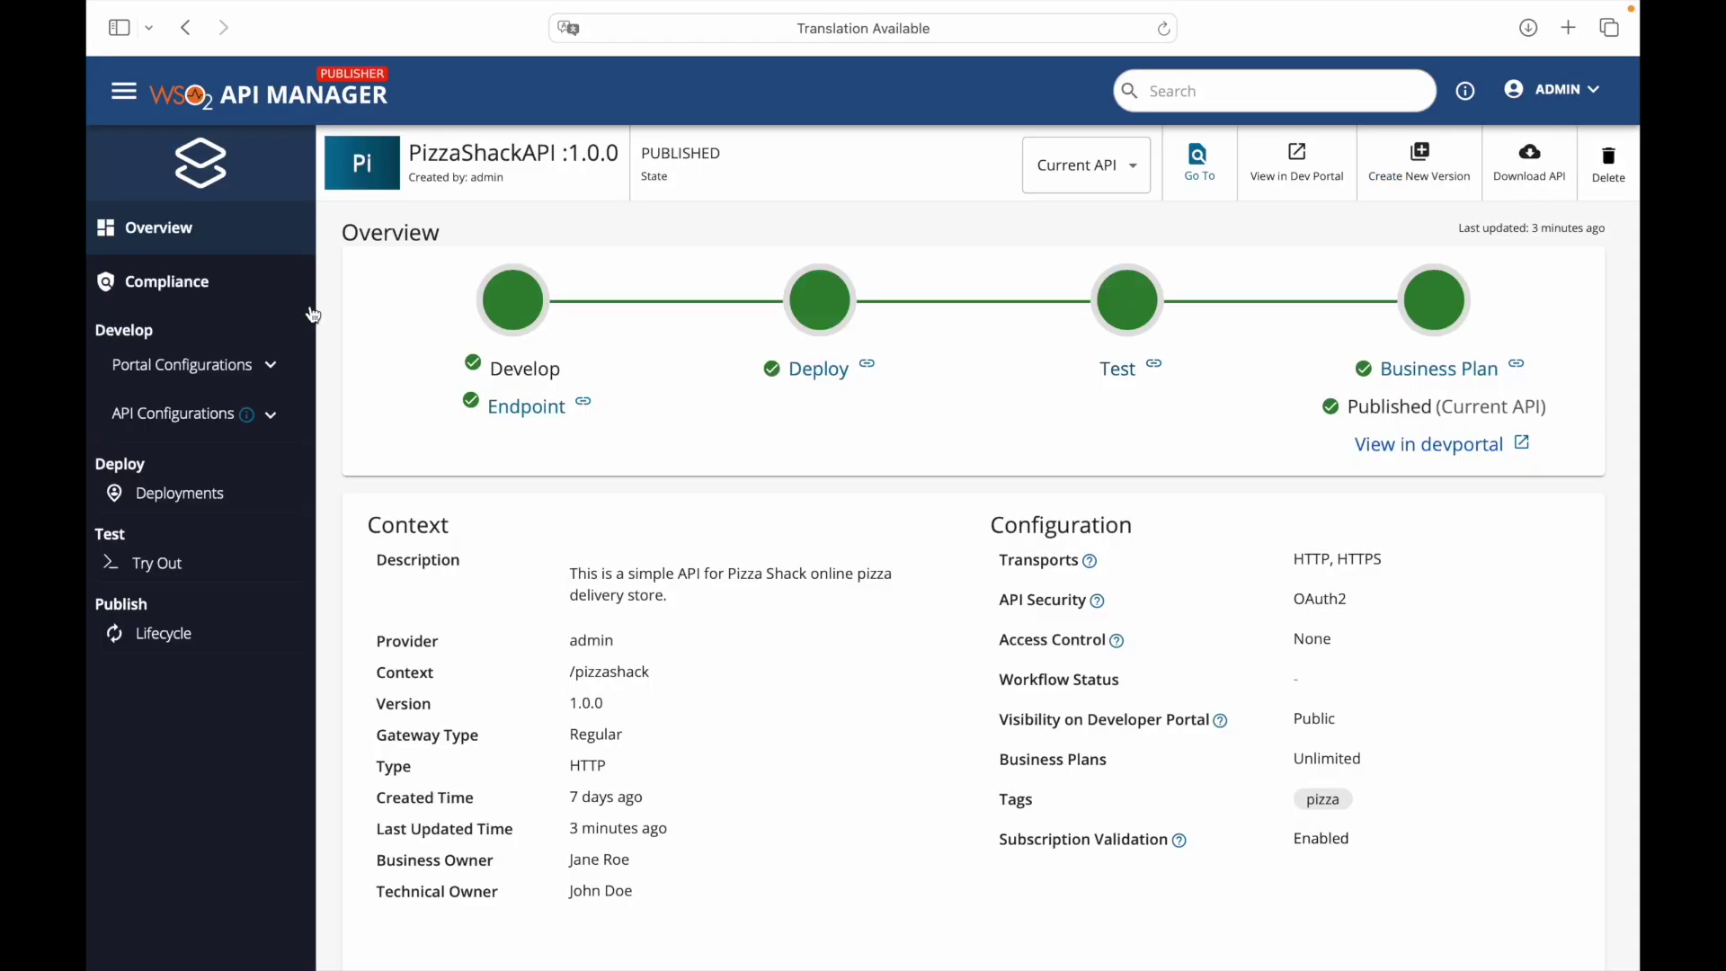
left_click(178, 417)
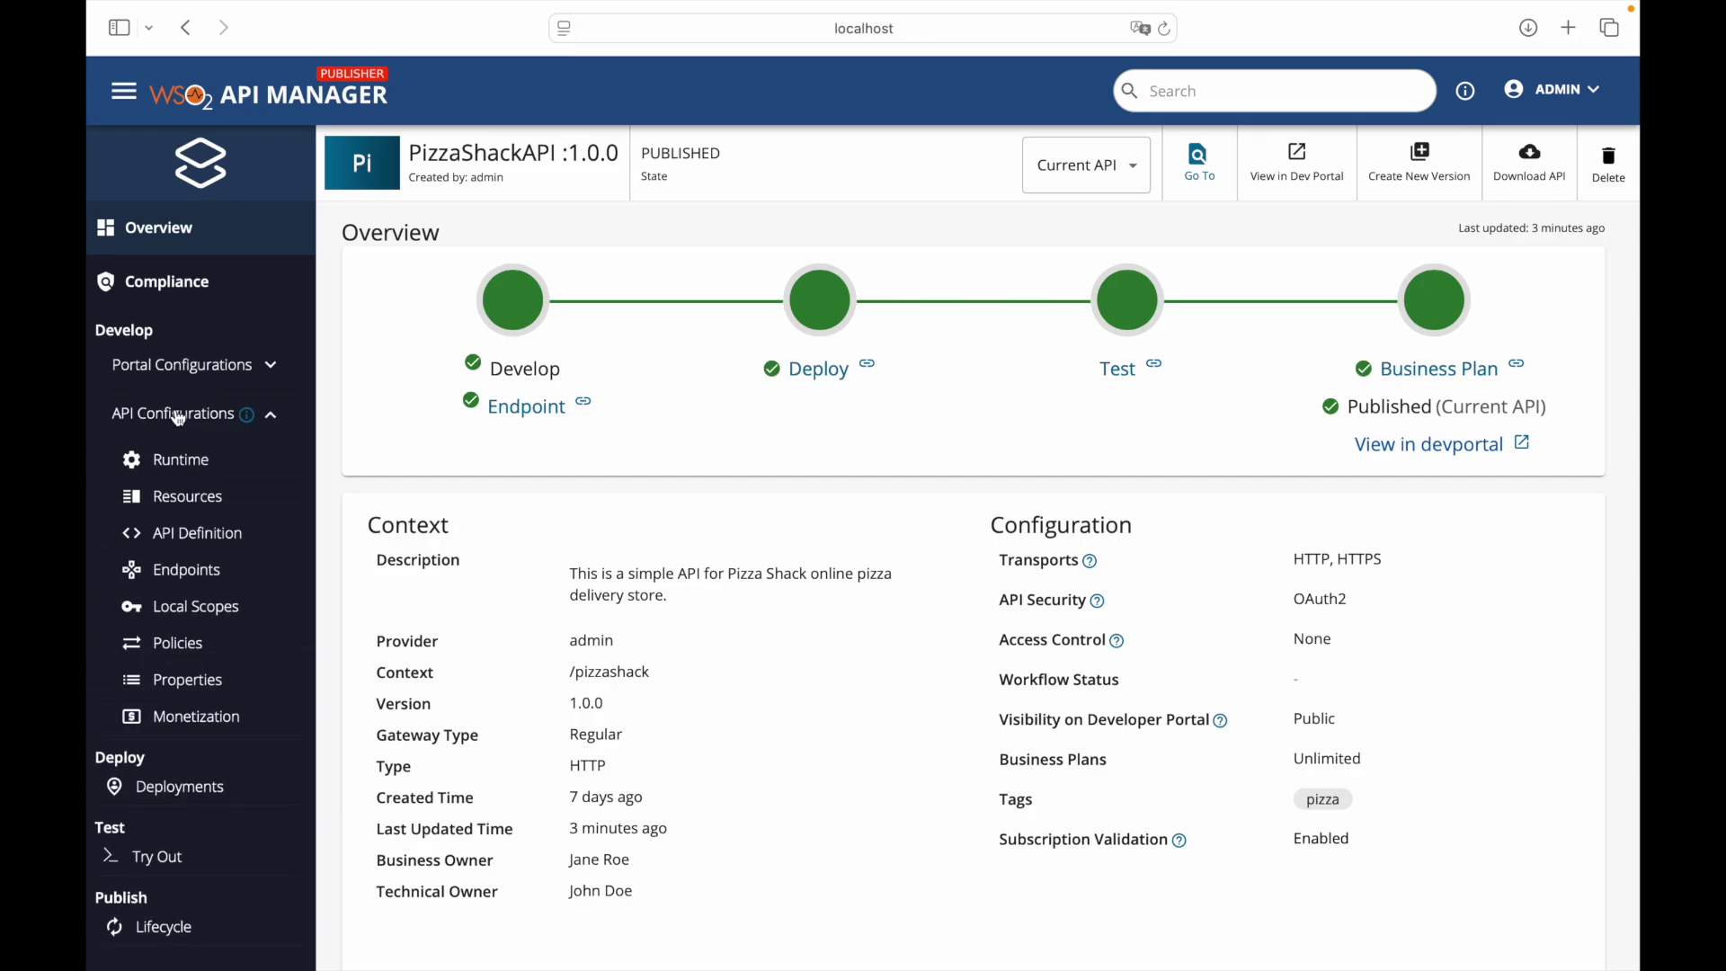
left_click(169, 647)
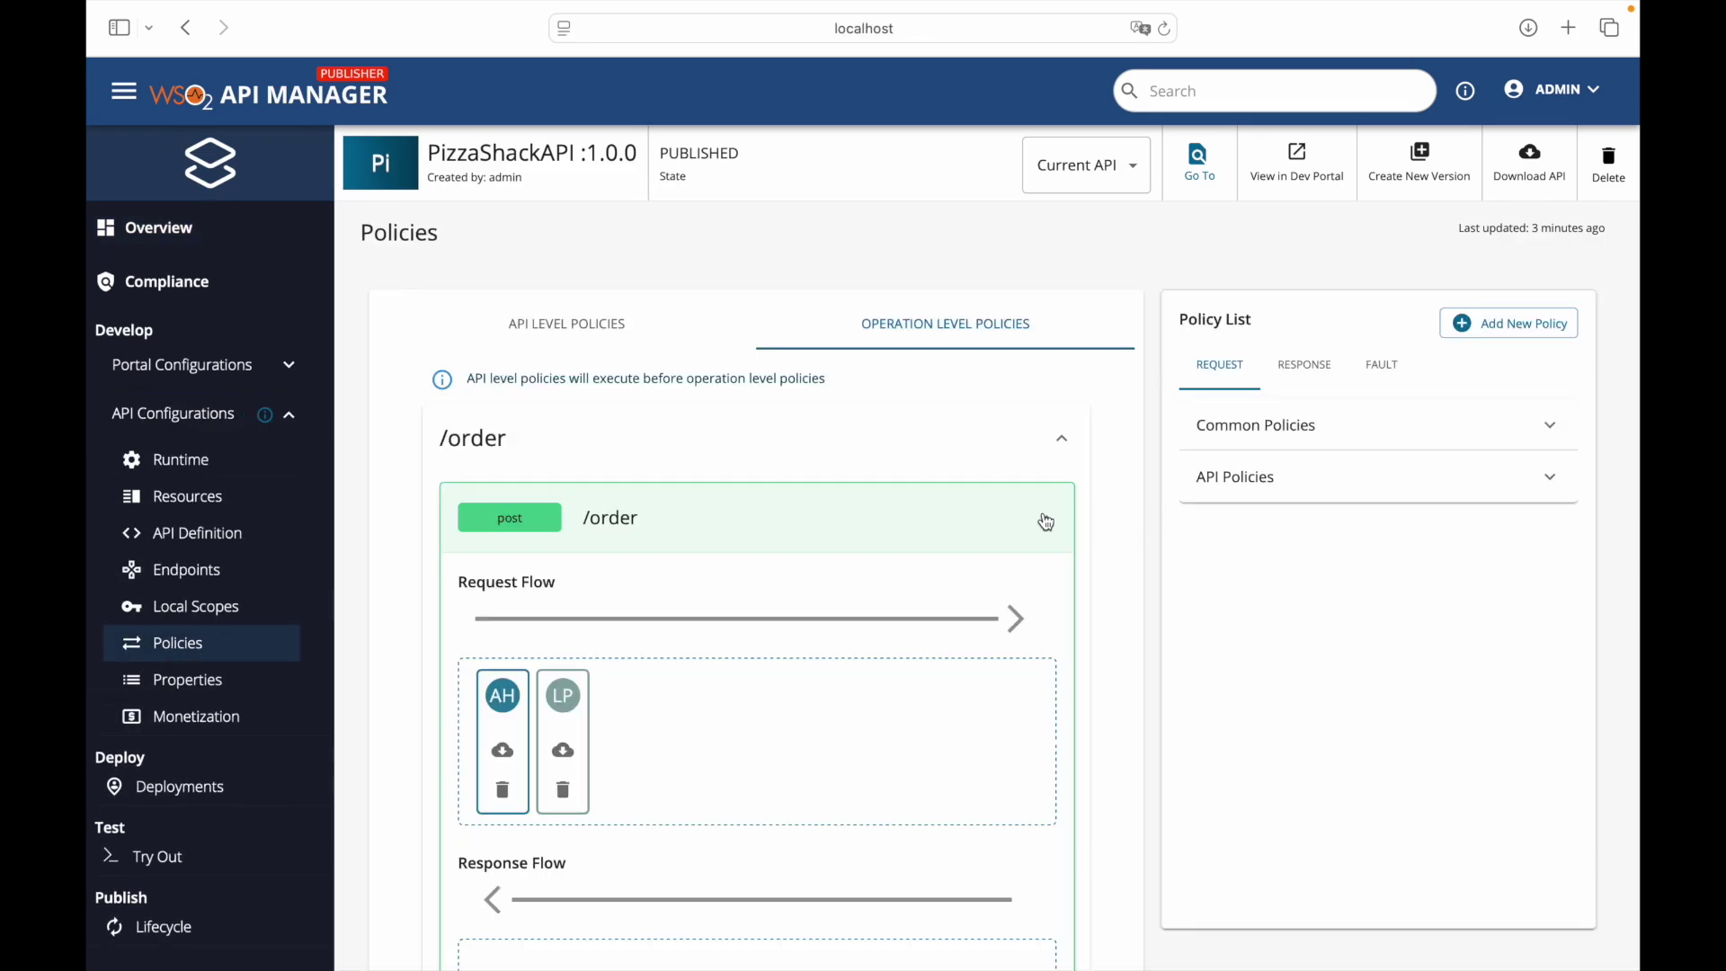
left_click(1046, 522)
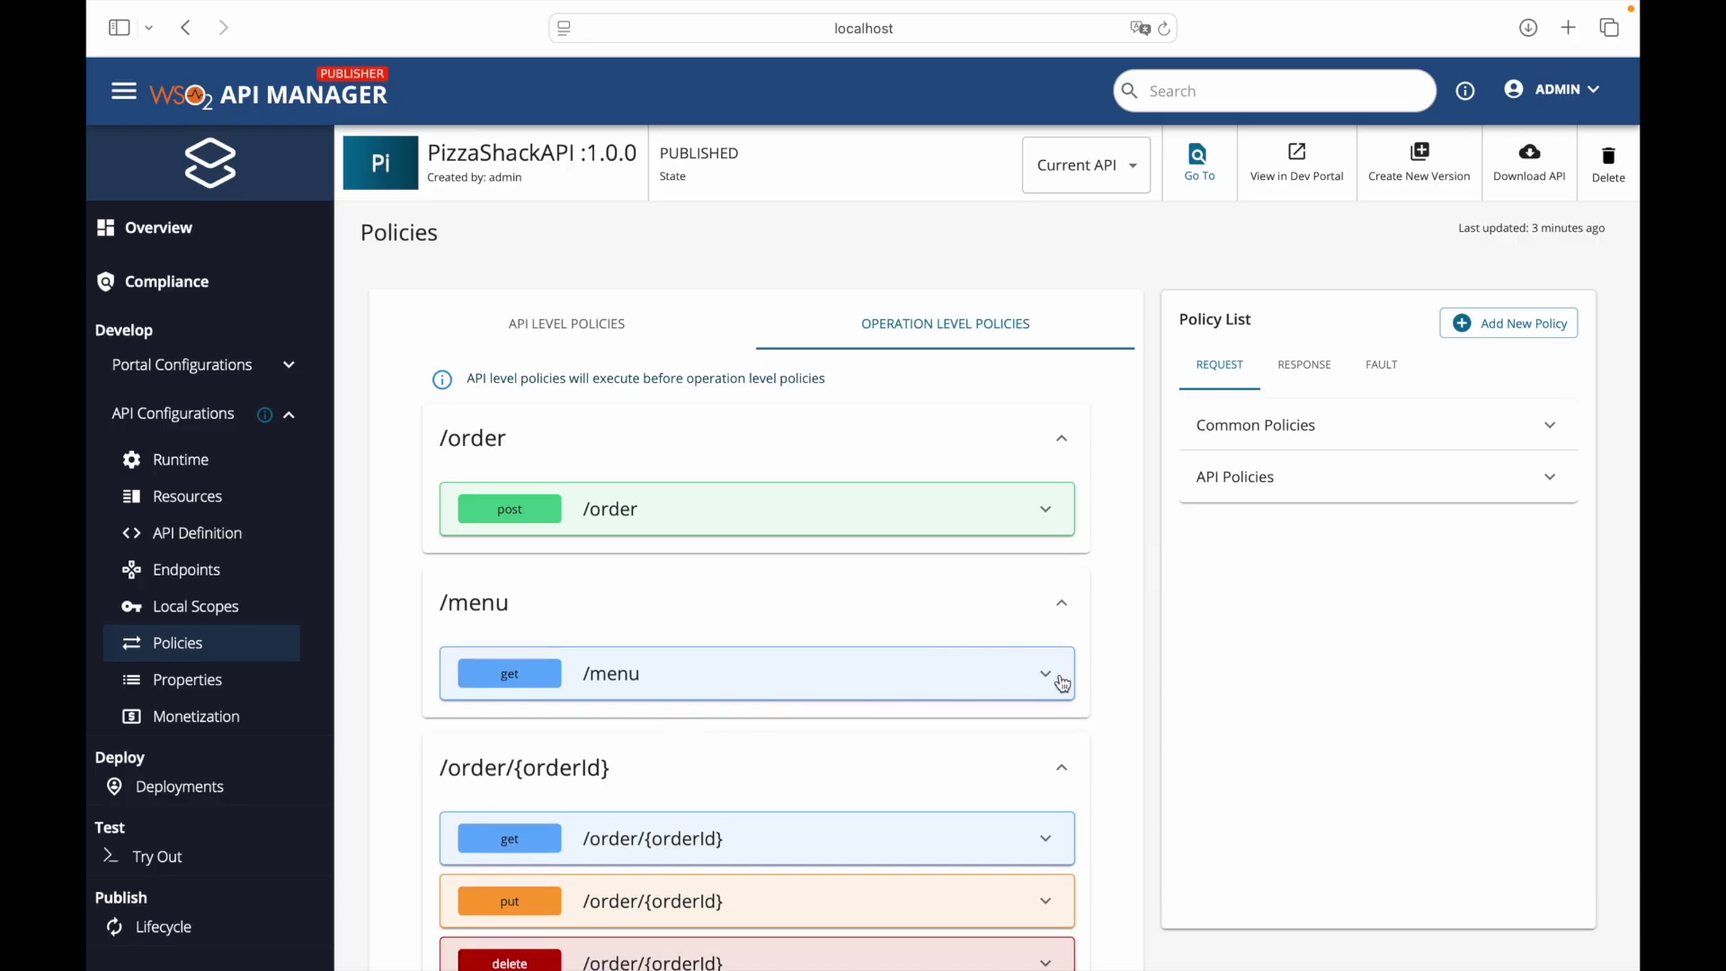
left_click(1062, 683)
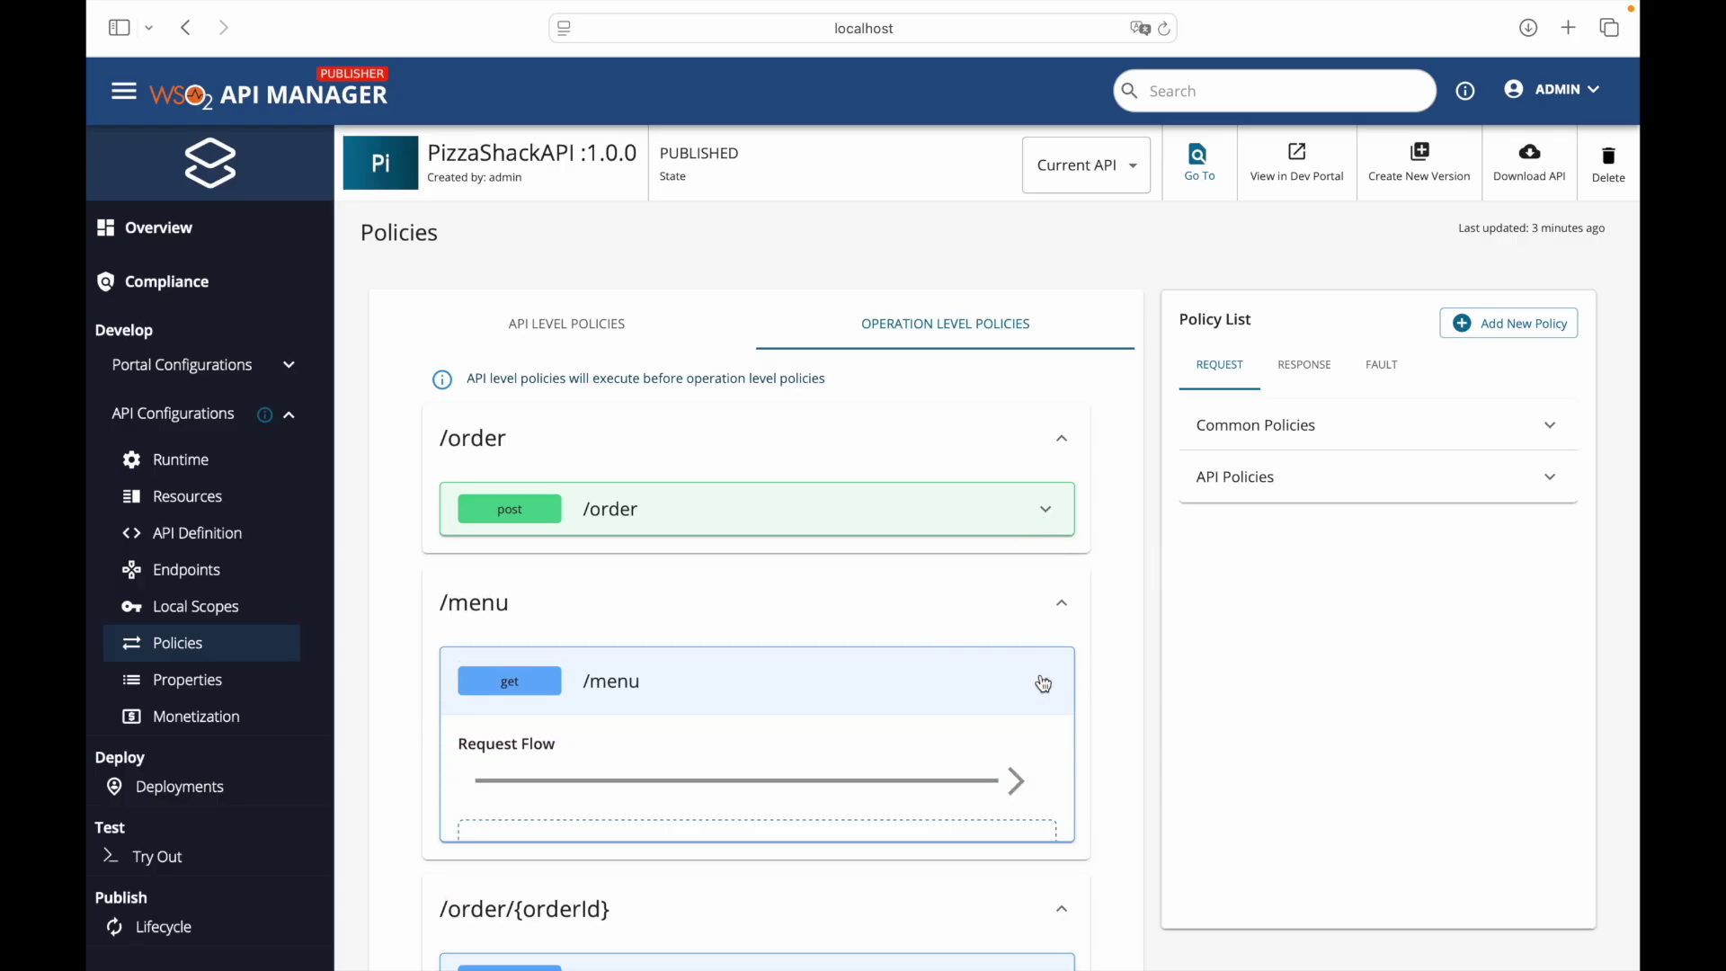
- Start a new policy named CustomLogging with version and description, limited to the request flow
left_click(1510, 325)
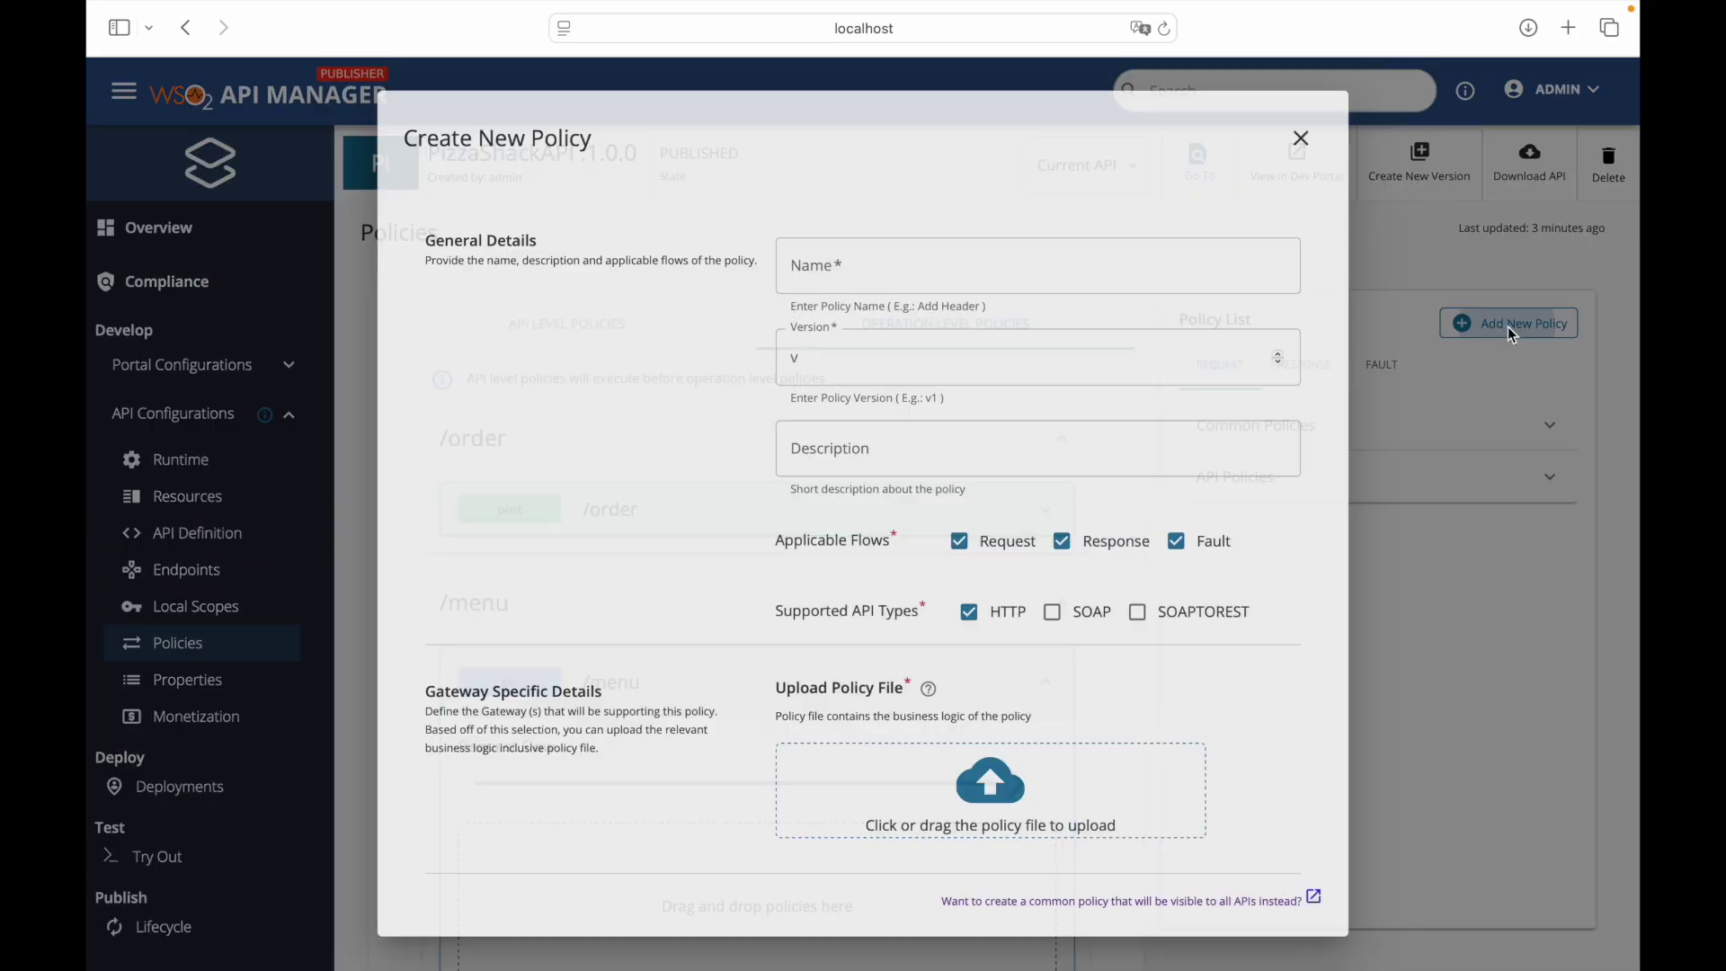
left_click(1020, 273)
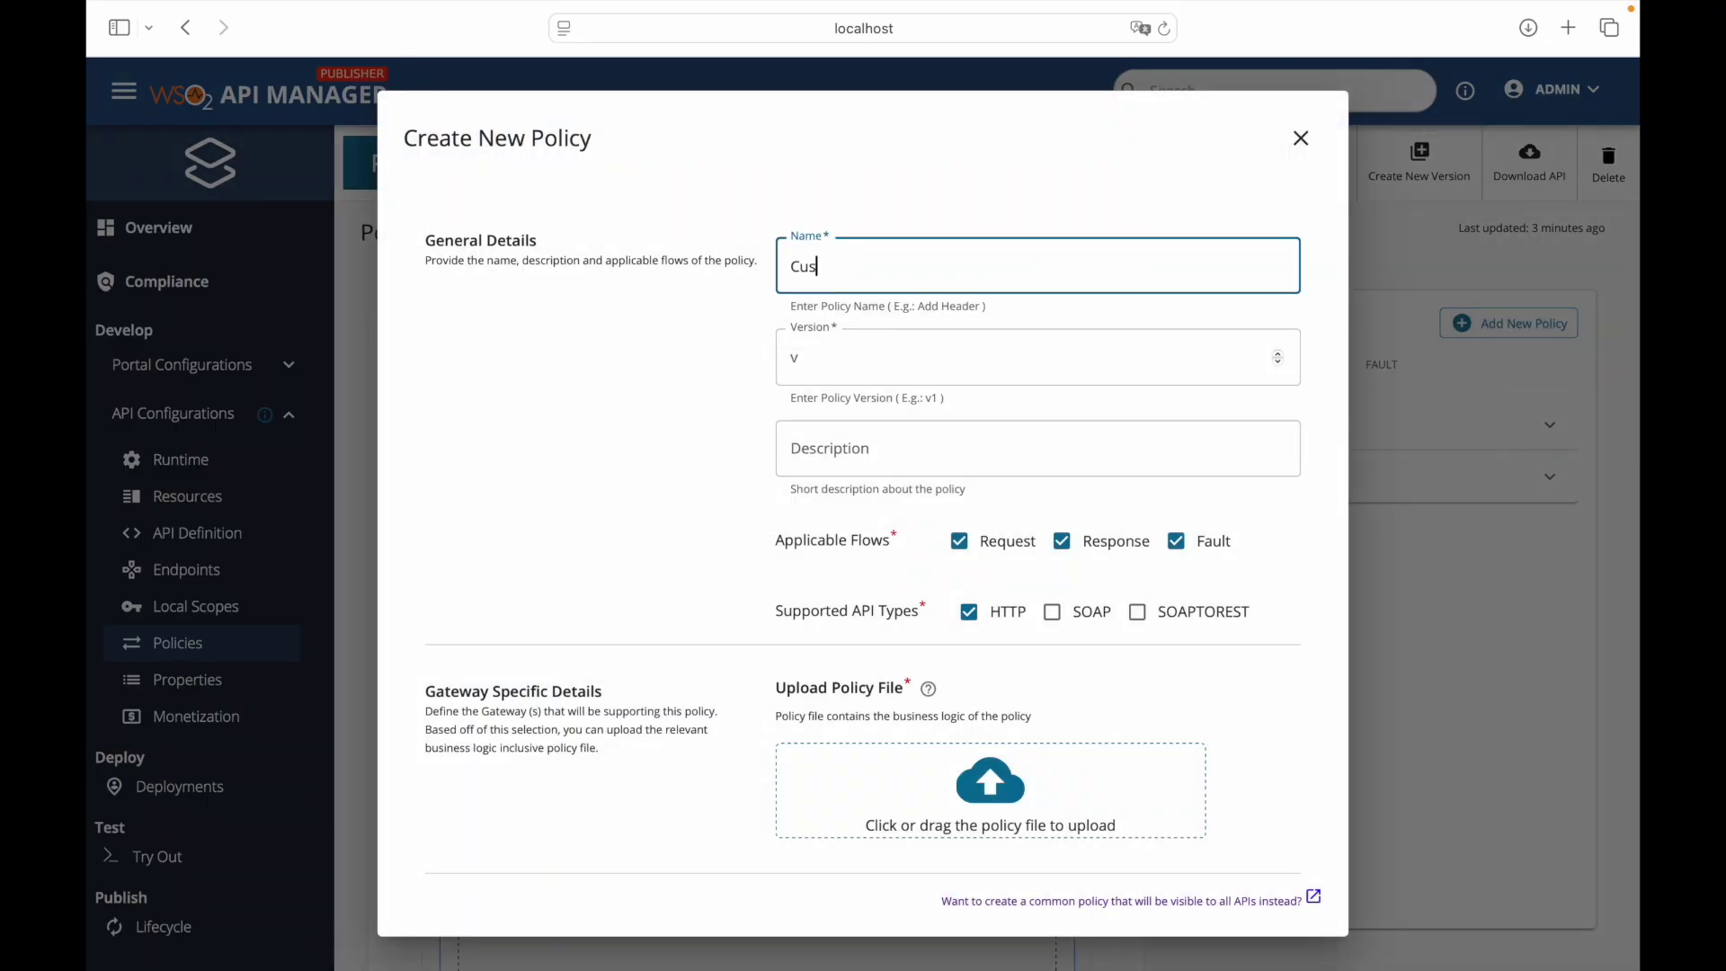
type("CustomLogging")
left_click(976, 364)
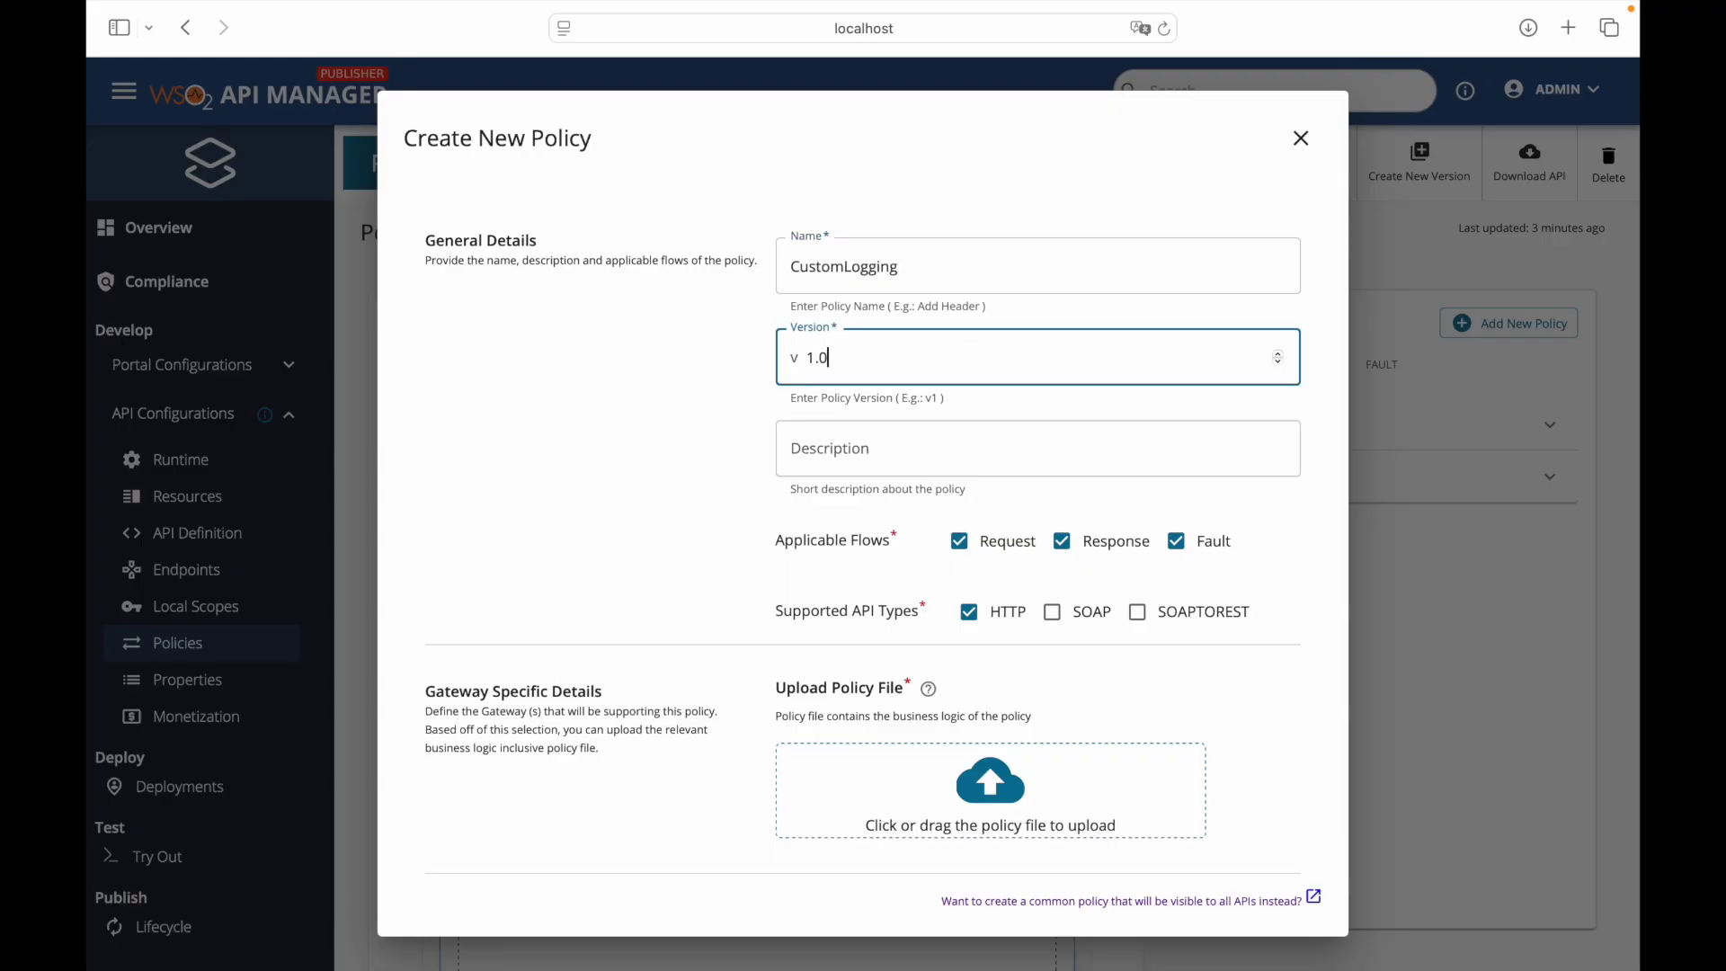
left_click(940, 434)
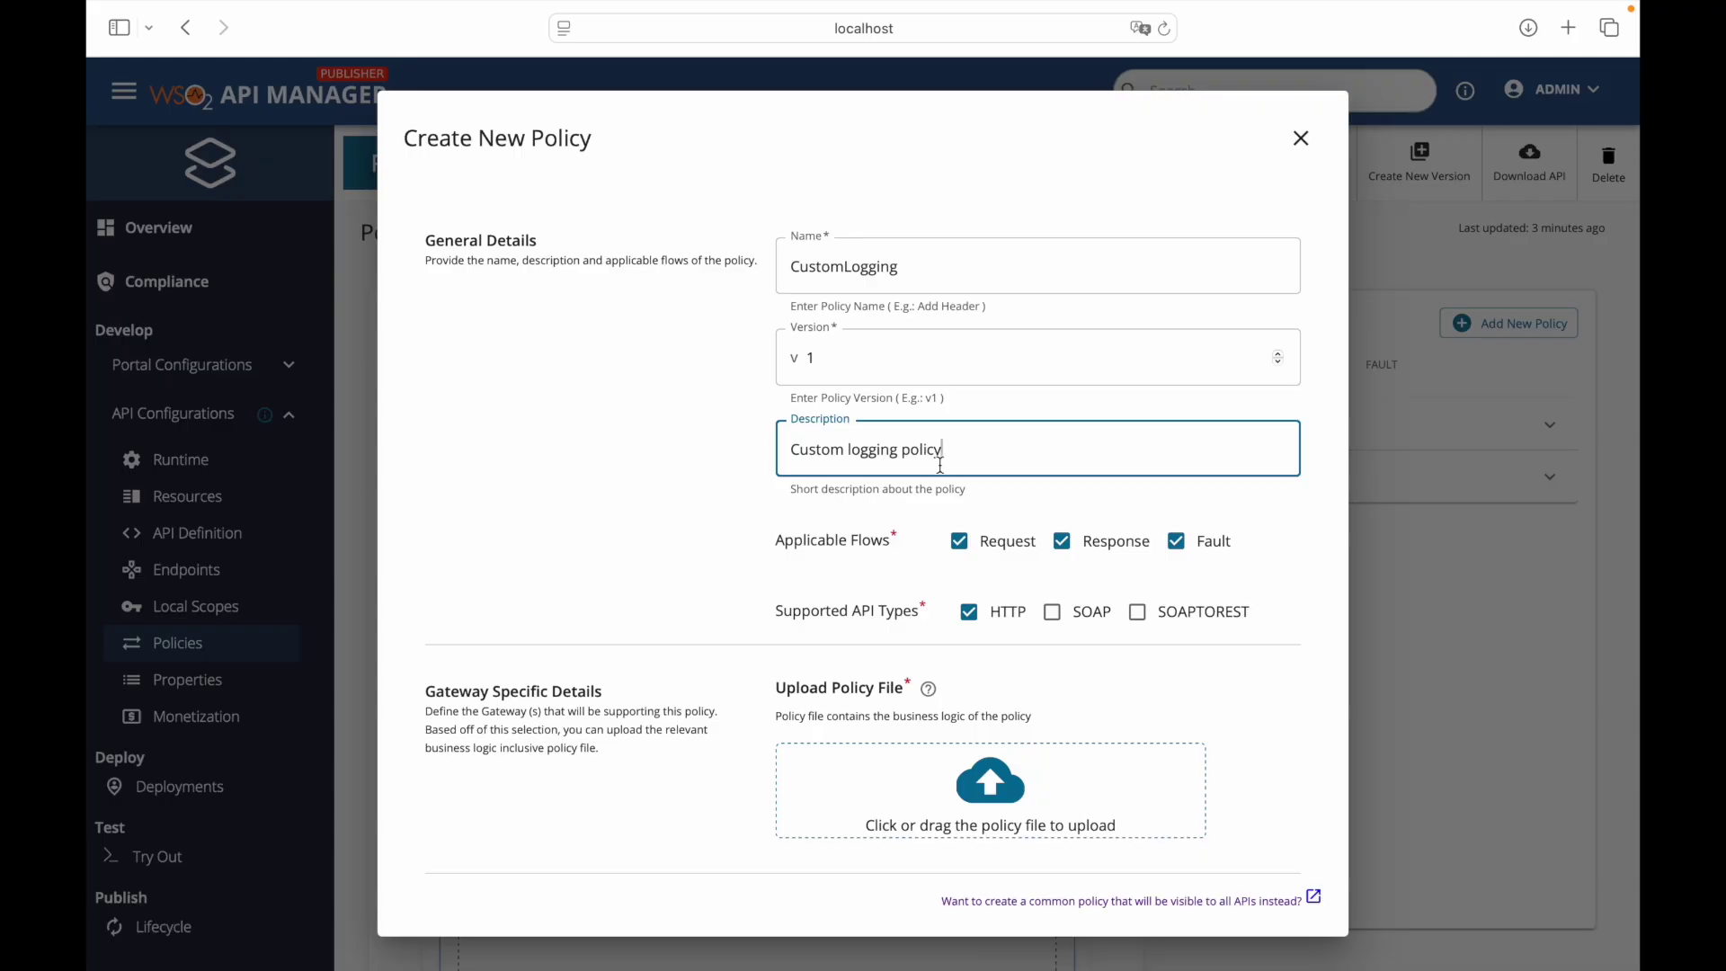
left_click(1176, 541)
left_click(1063, 542)
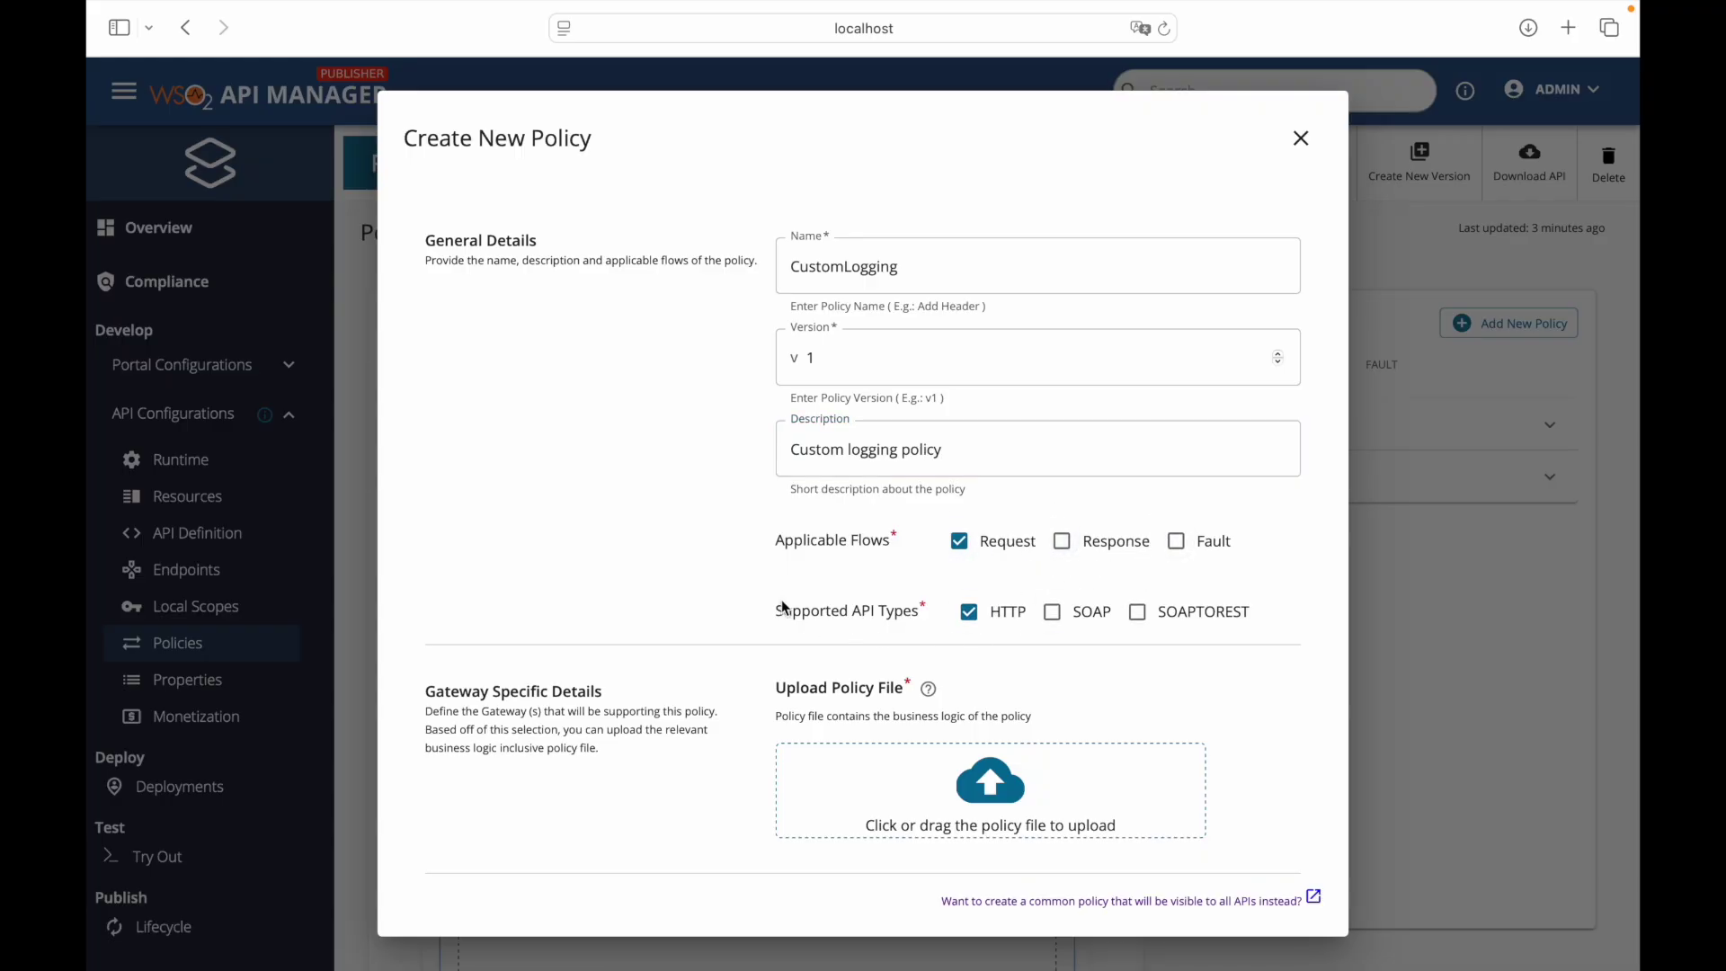
- Upload CustomLoggingPolicy.xml from Downloads as the policy file and save the policy
scroll(989, 622, "down", 3)
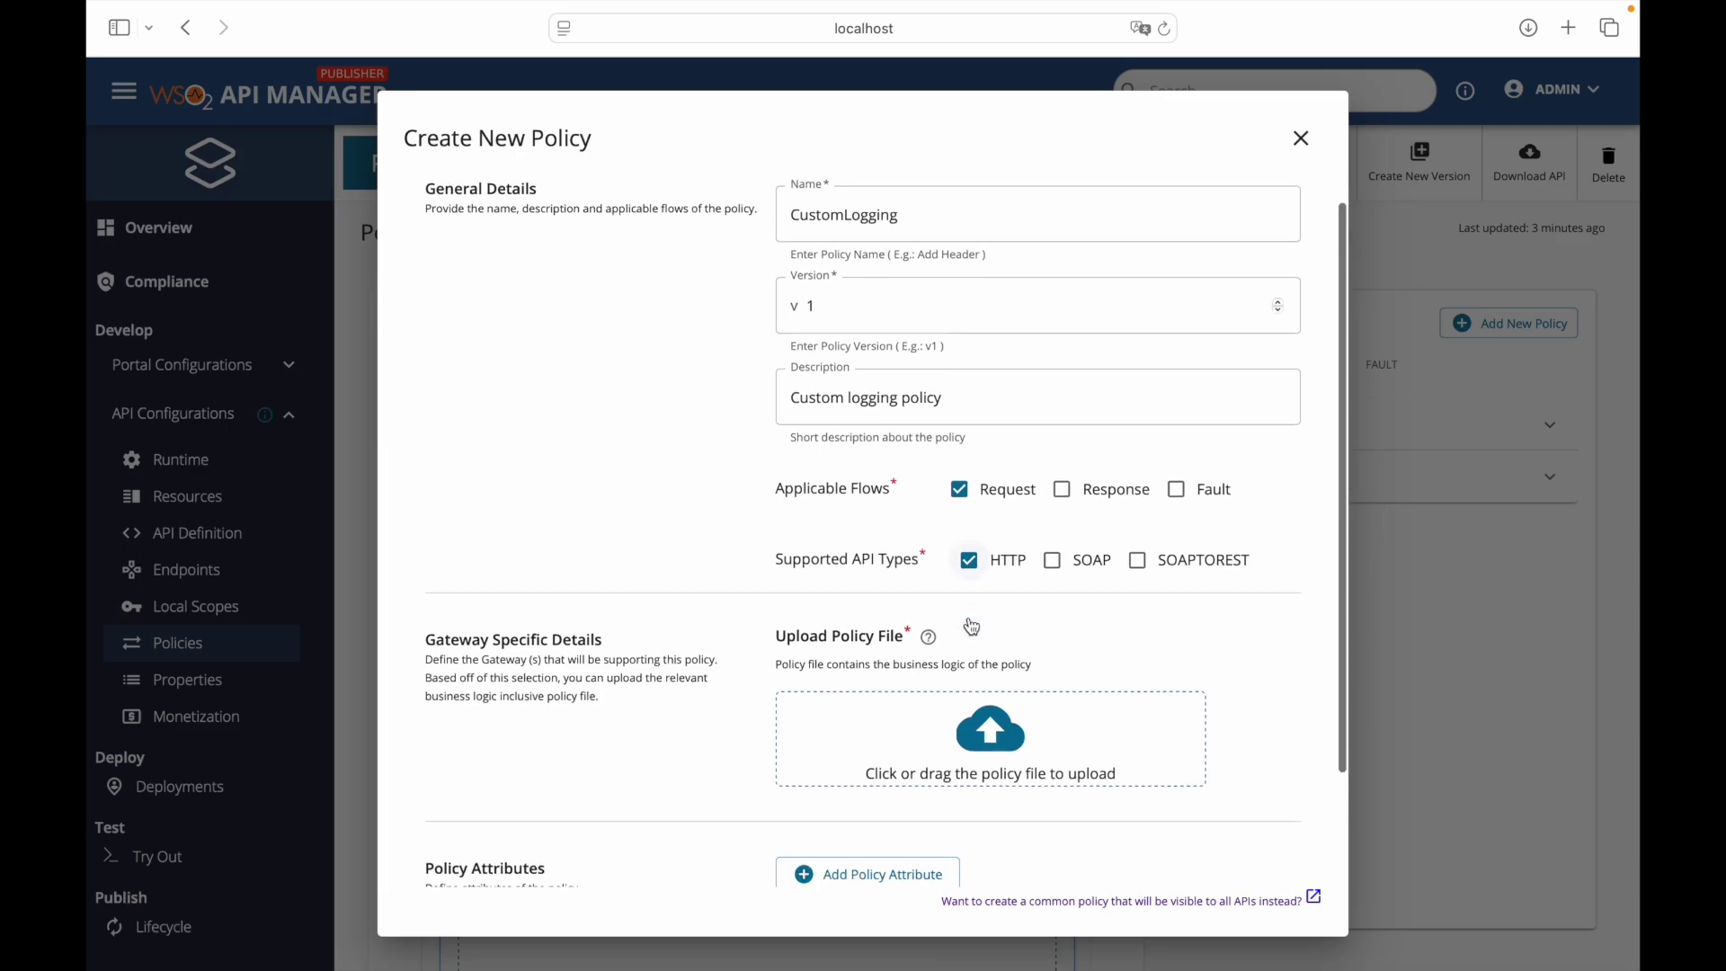
left_click(993, 615)
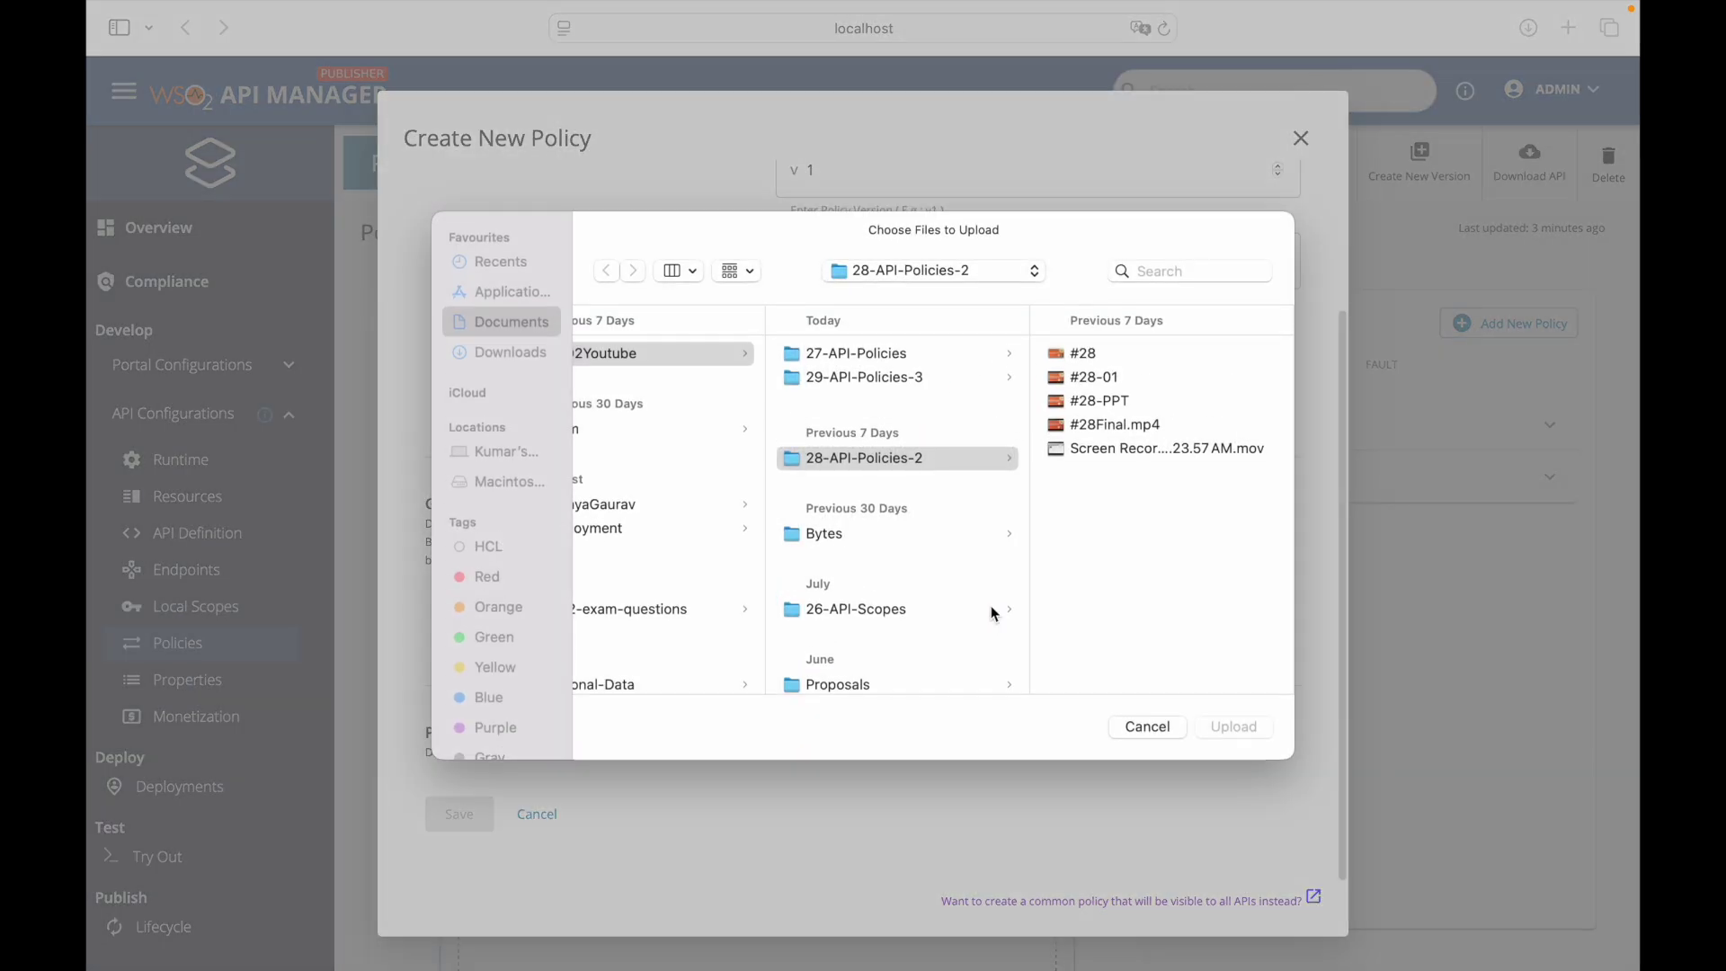
left_click(519, 354)
double_click(648, 354)
scroll(957, 665, "up", 1)
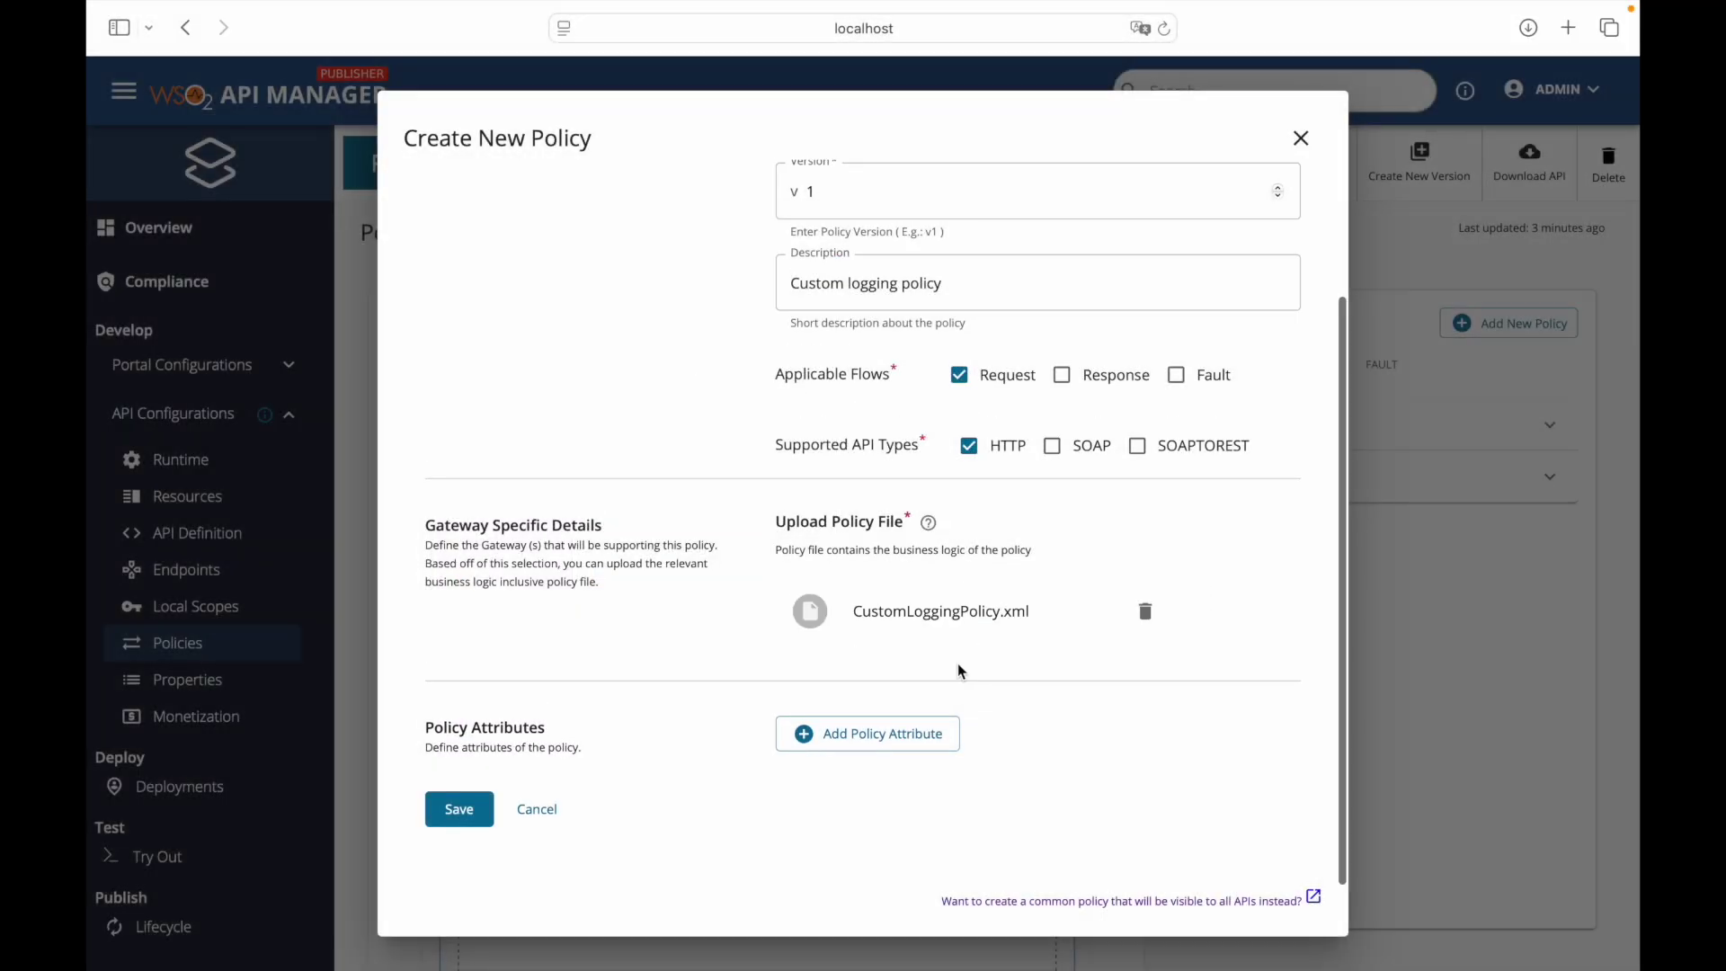
left_click(464, 813)
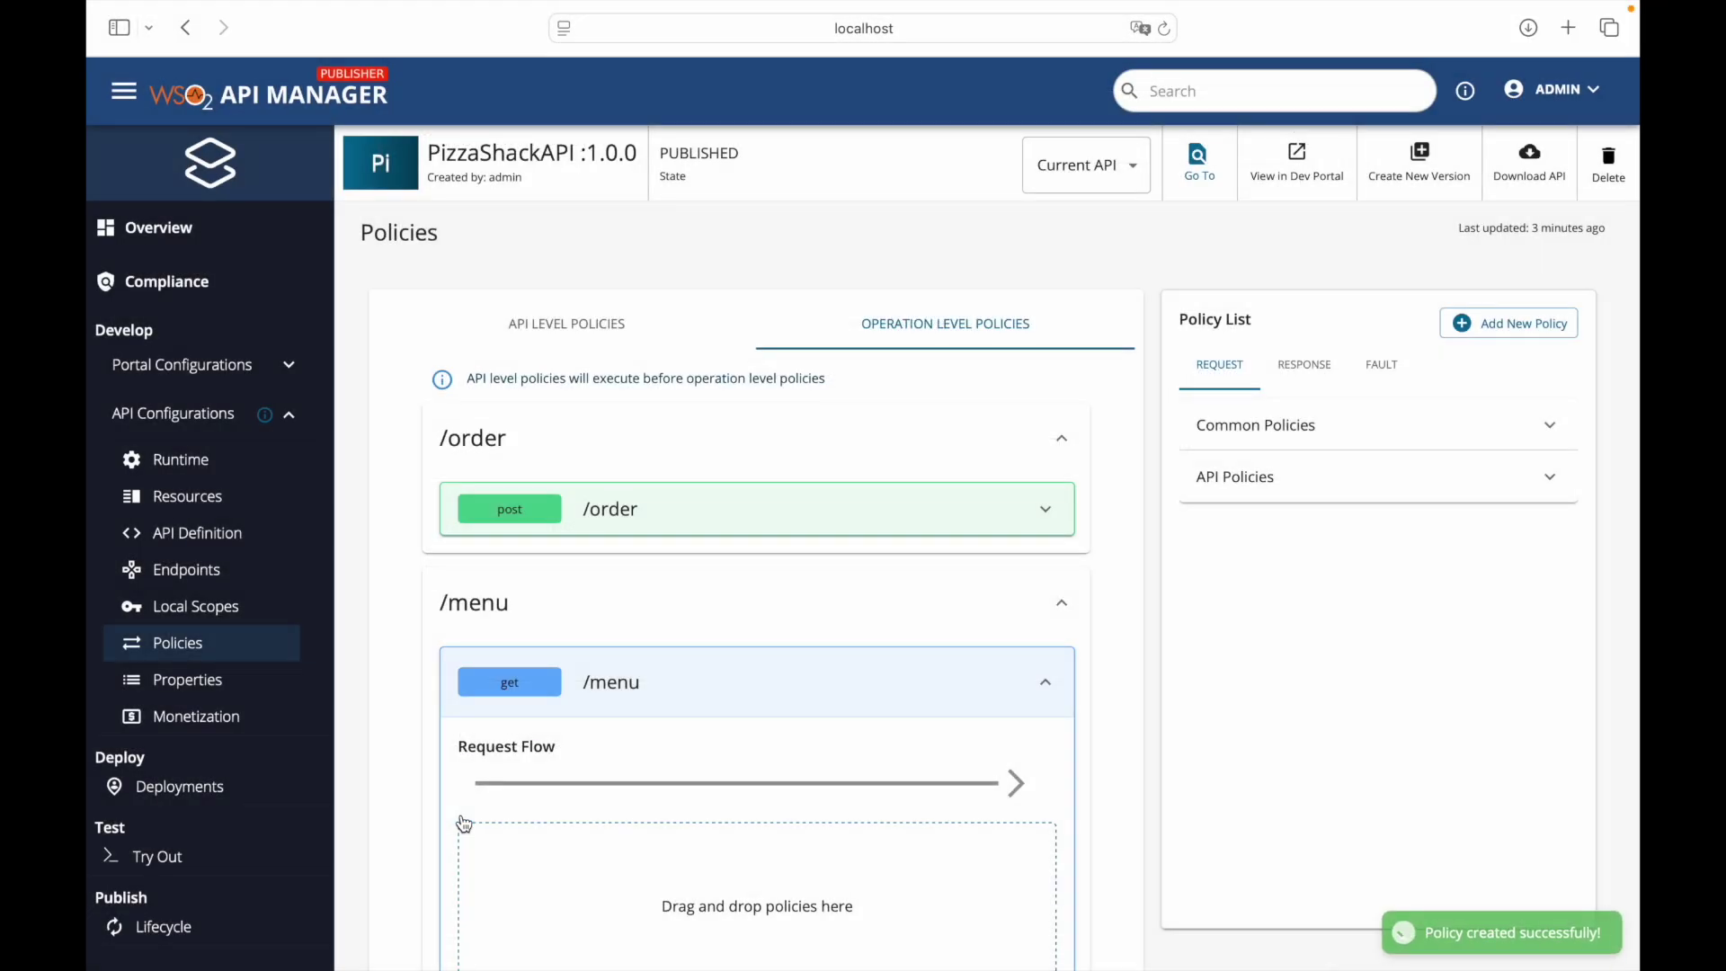
- Drag the CustomLogging policy into GET /menu's request flow and save its configuration
scroll(1122, 568, "down", 2)
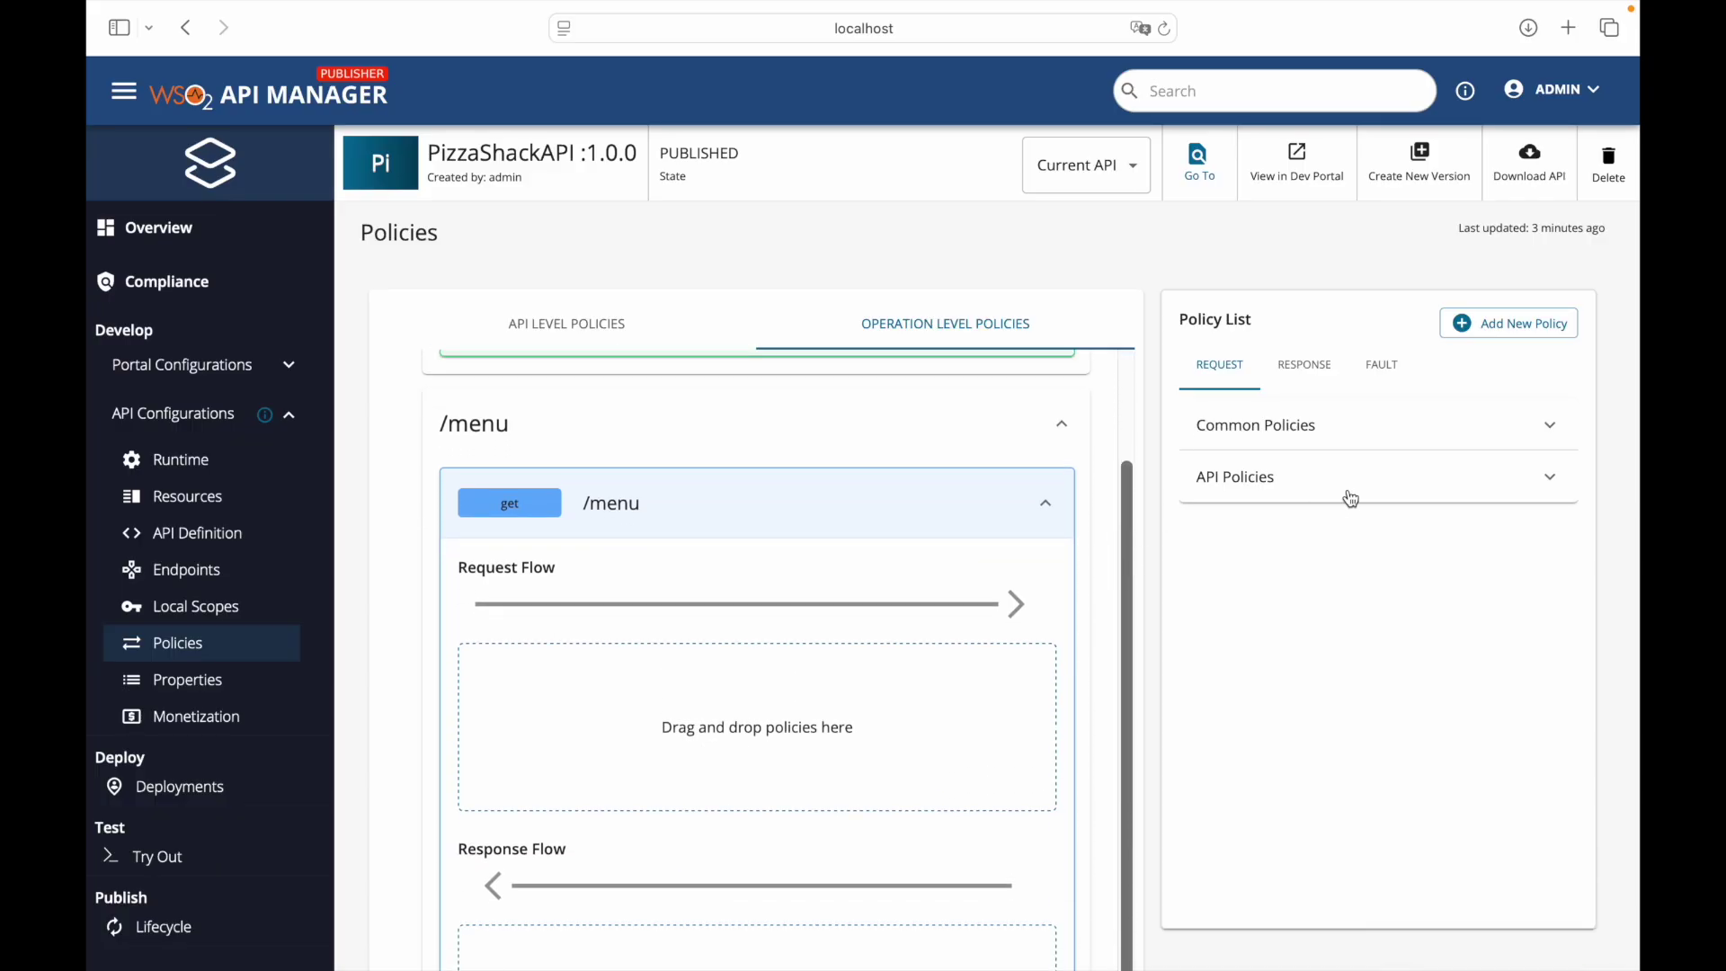
left_click(1385, 485)
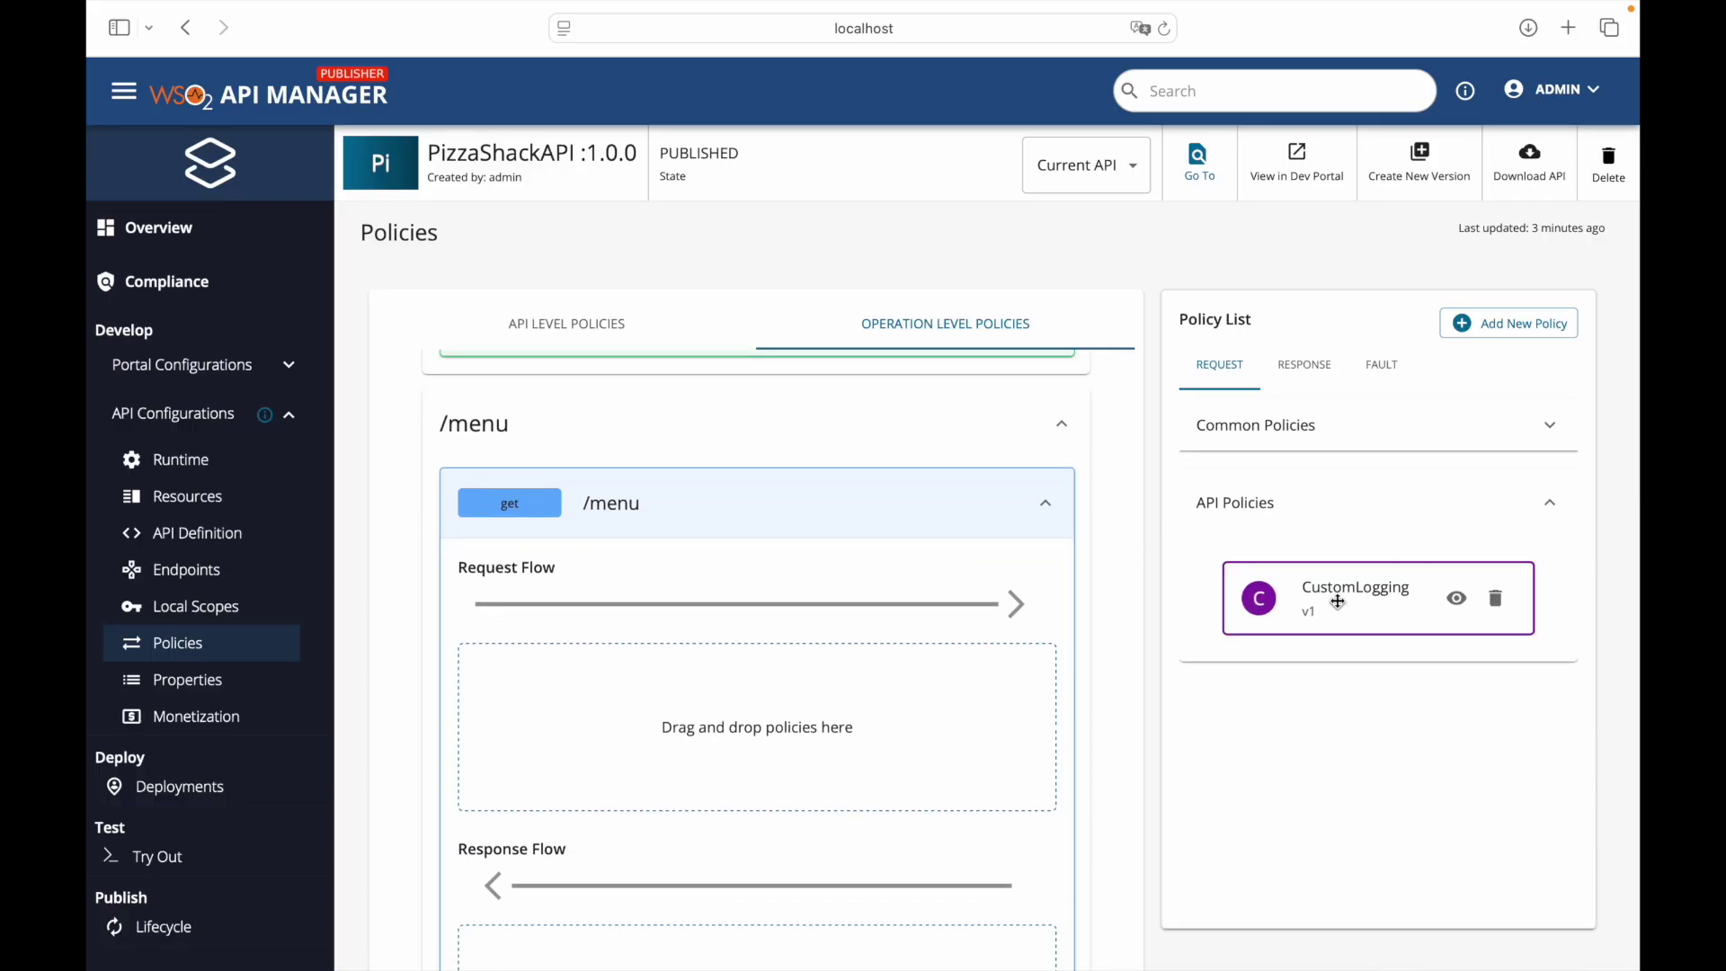
left_click_drag(1348, 598, 720, 701)
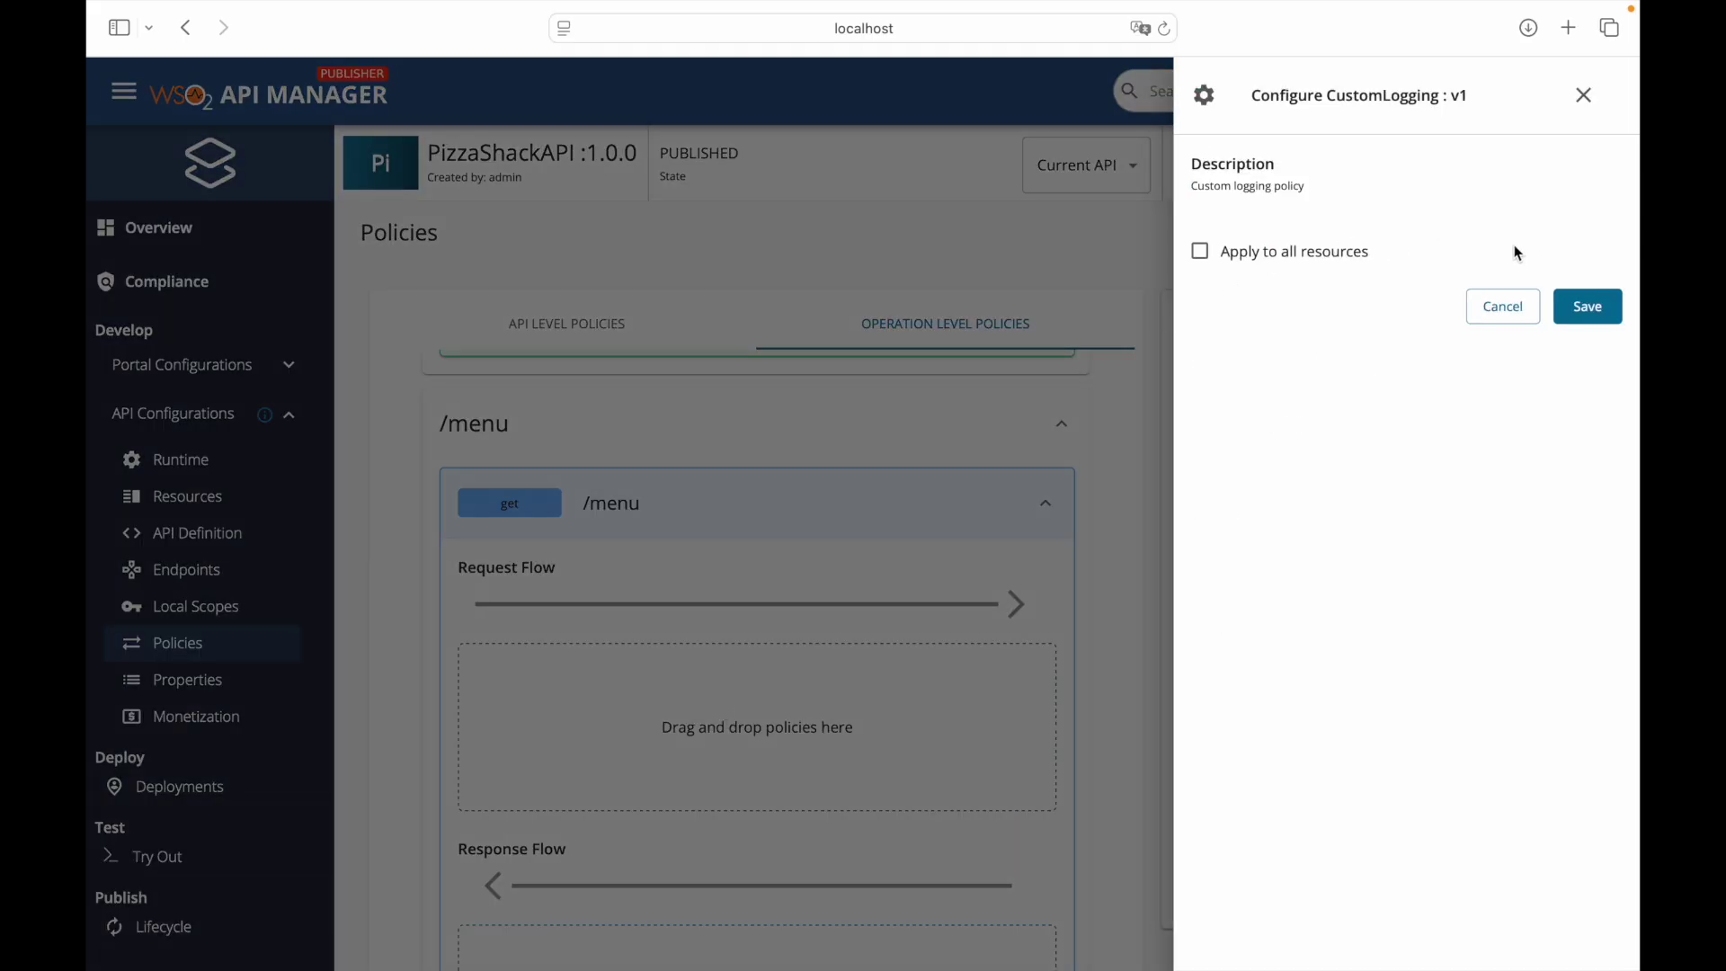
left_click(1608, 321)
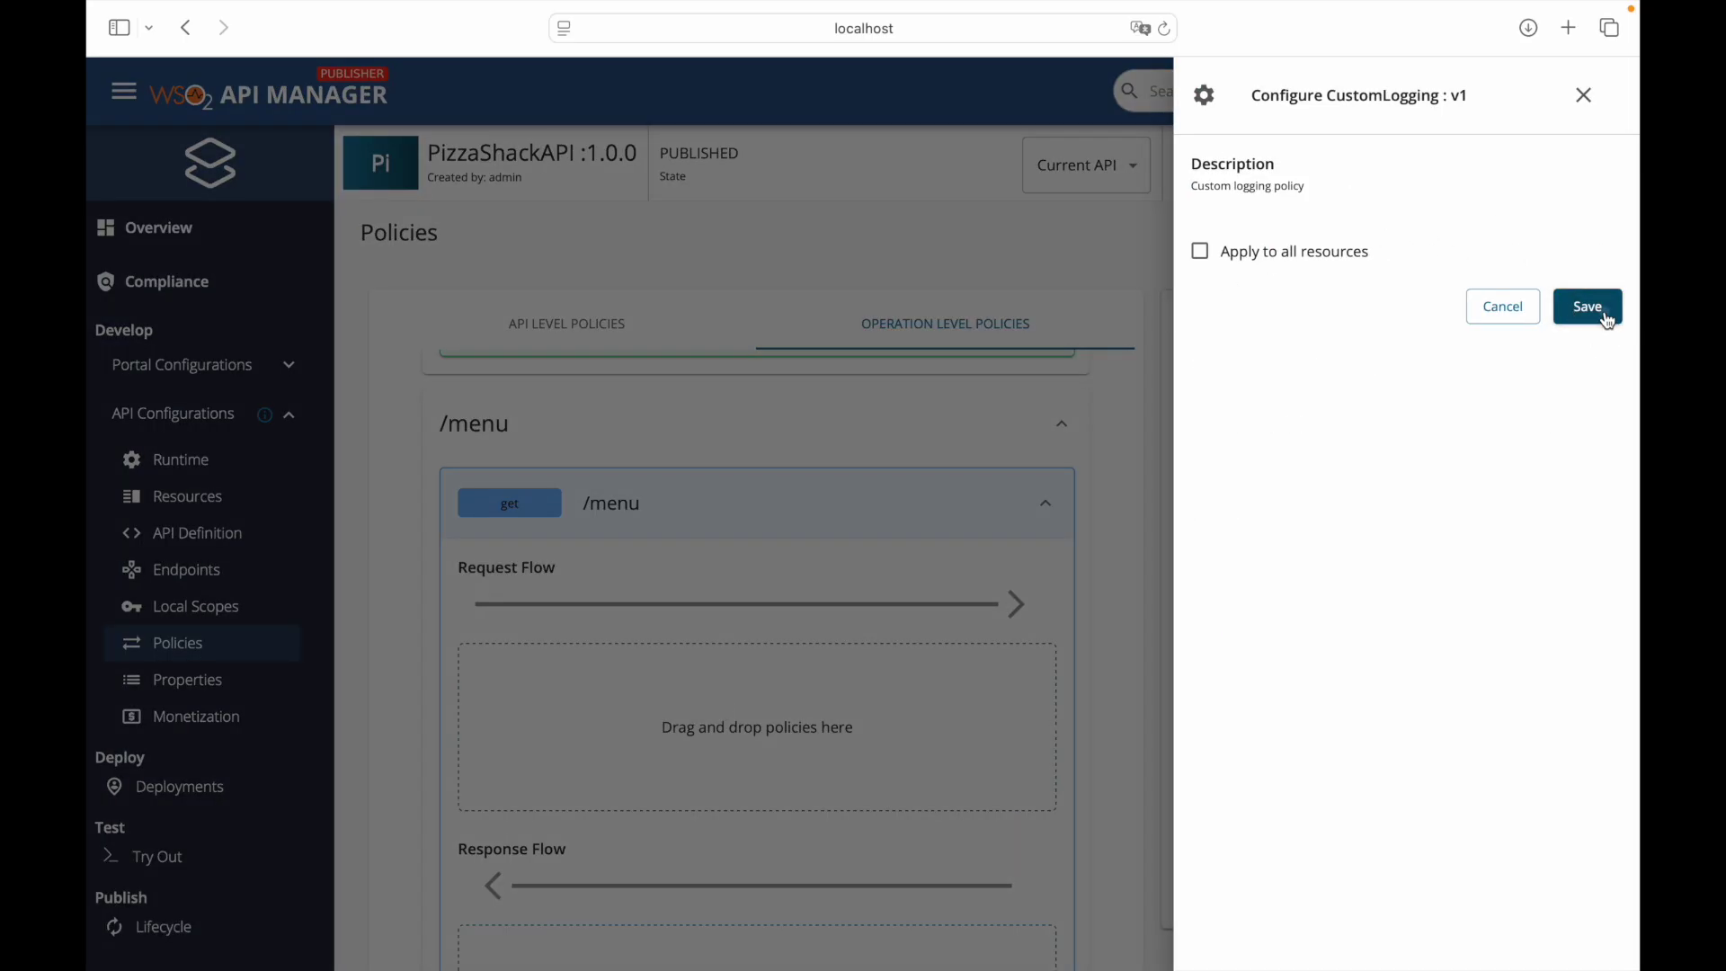
scroll(1122, 673, "down", 10)
scroll(1122, 672, "down", 3)
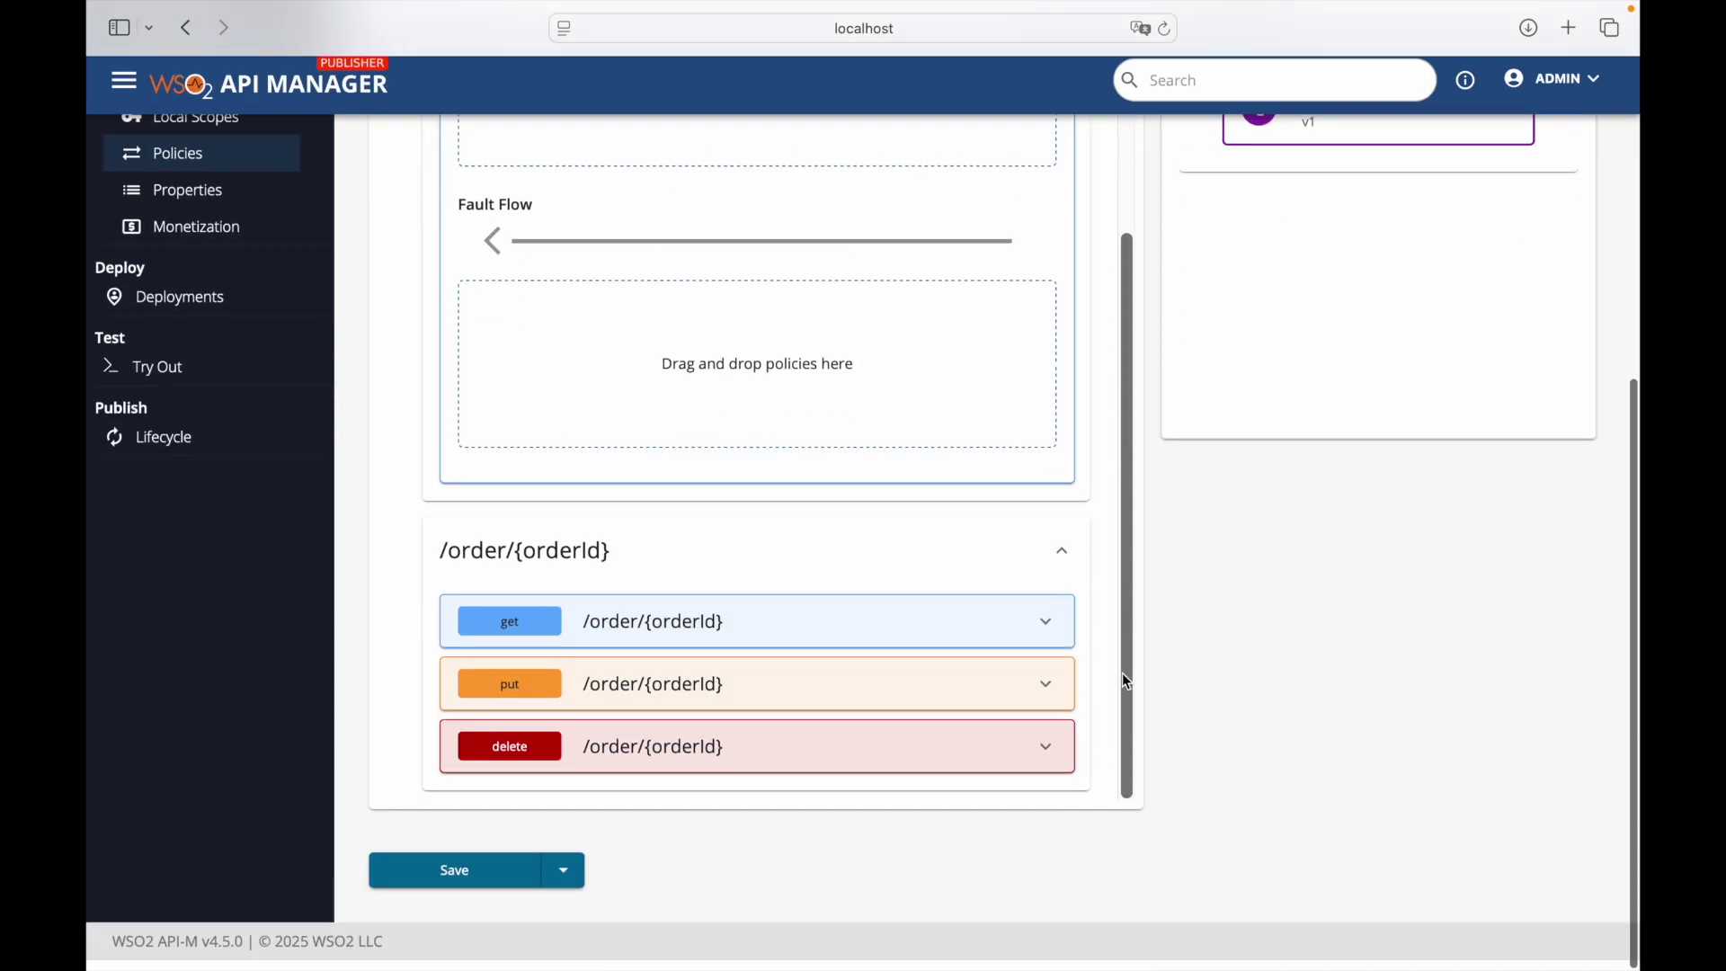
- Save and deploy the policies as Revision 9 to the Default gateway with description 'Custom'
left_click(565, 881)
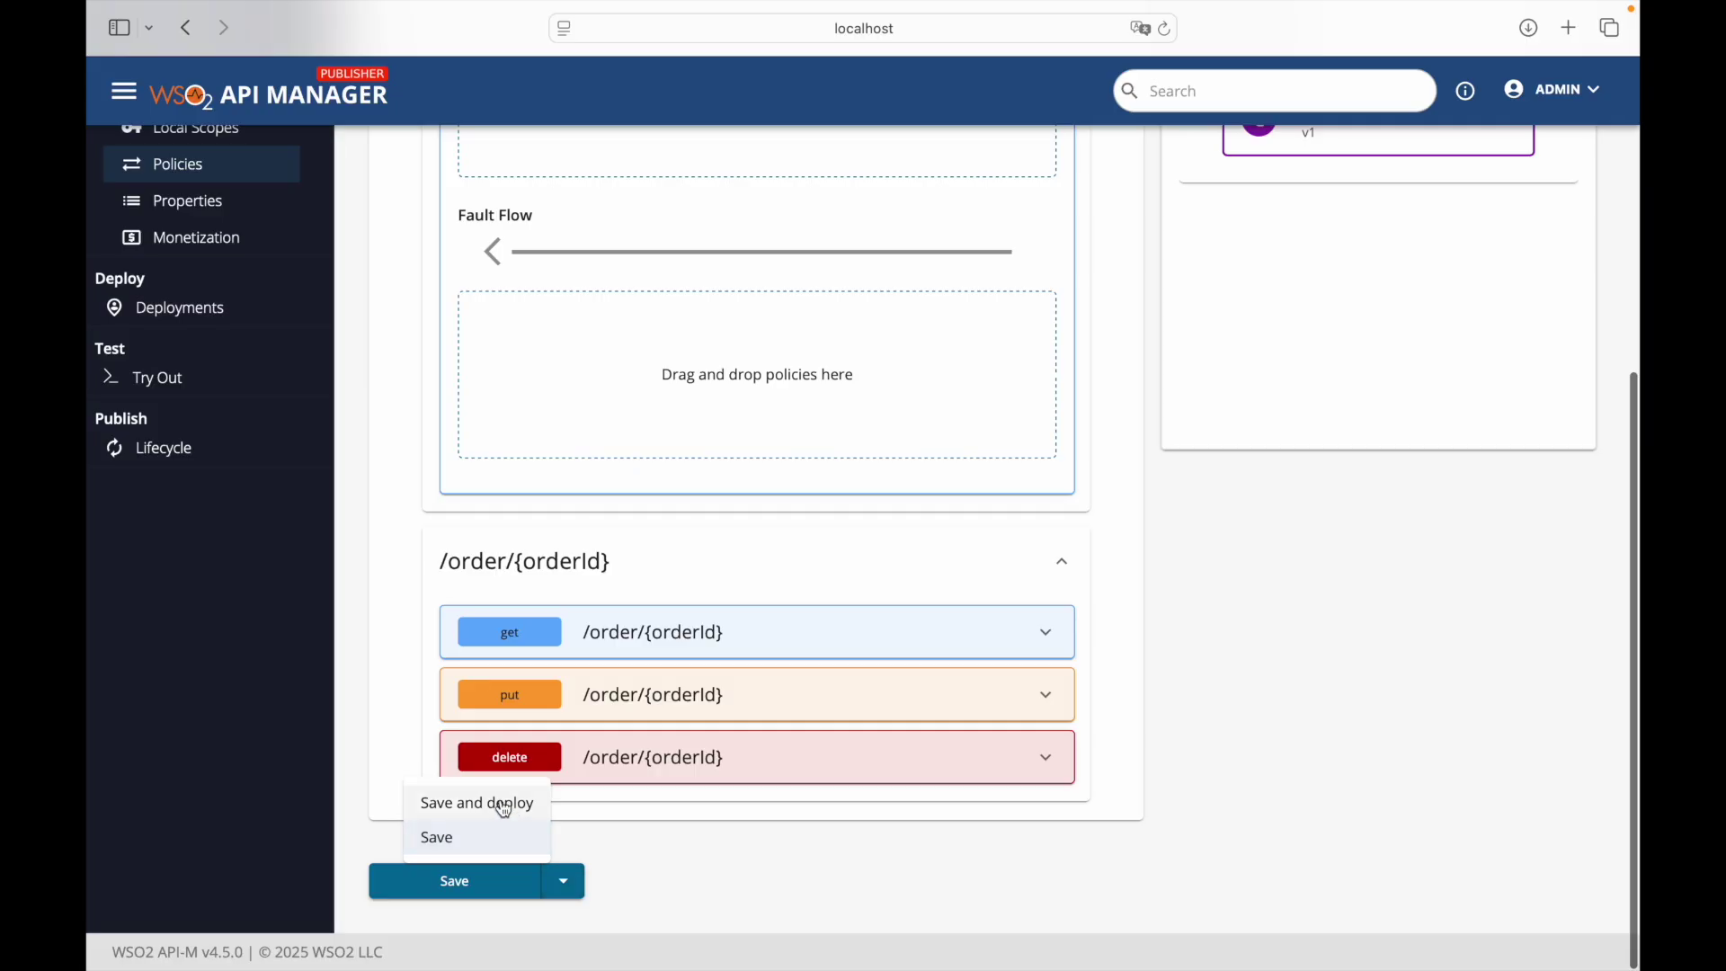
left_click(500, 803)
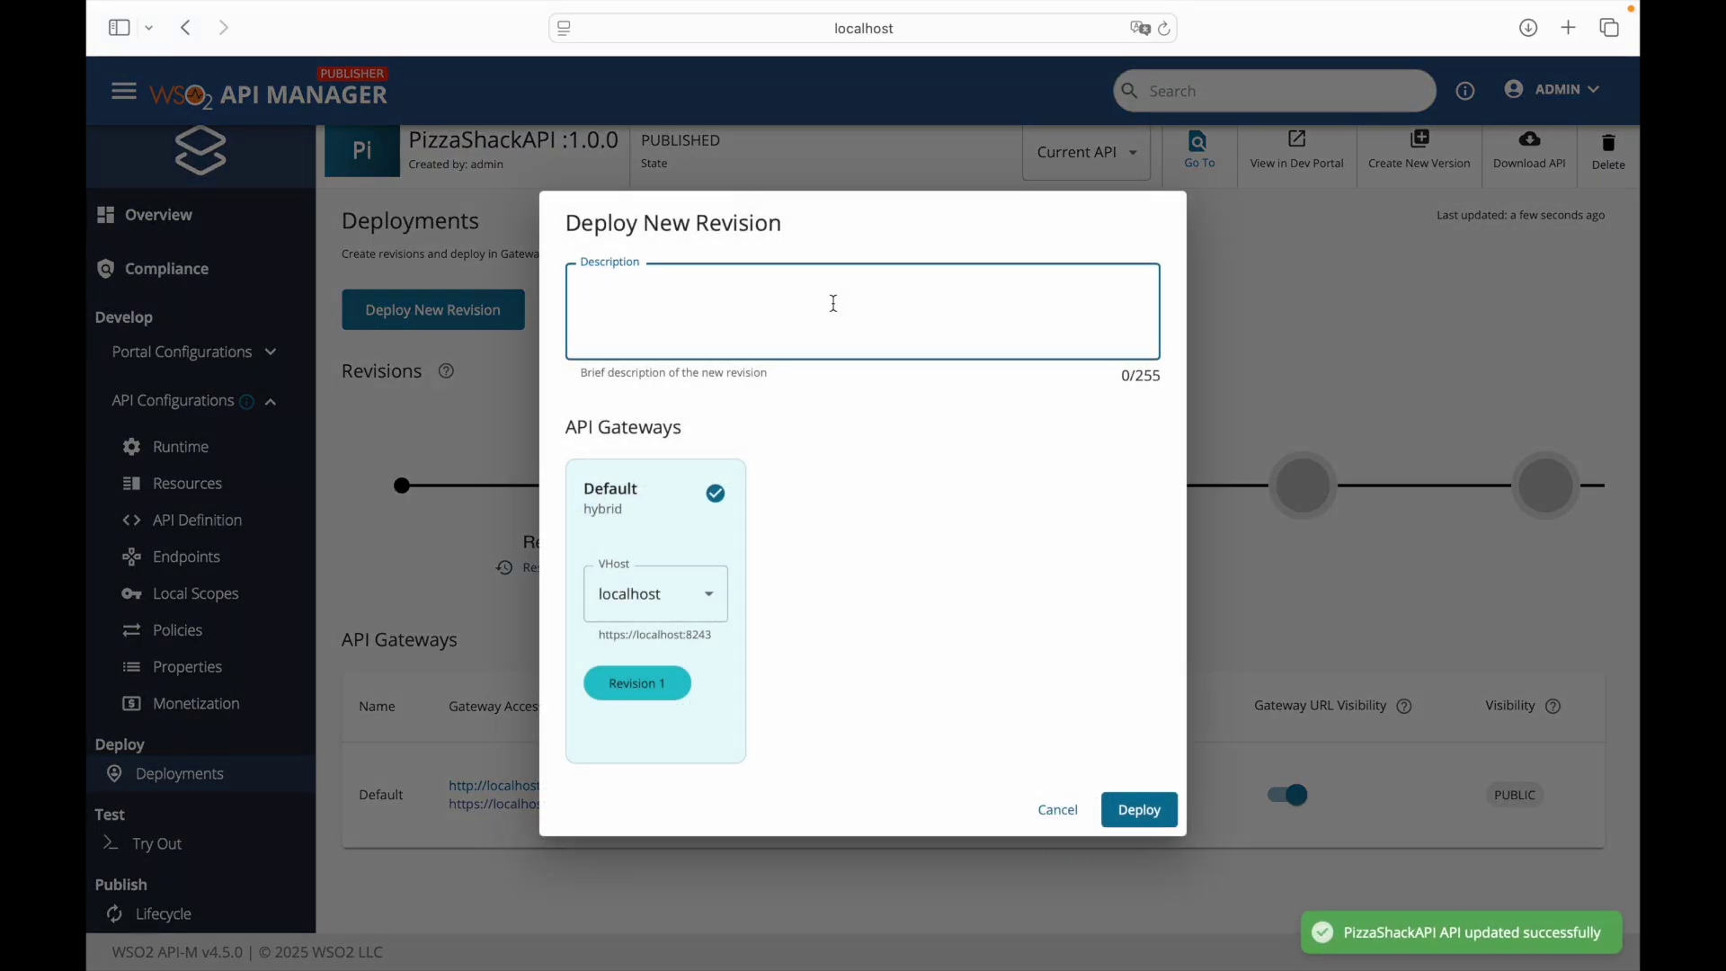
type("Custom logging policy added")
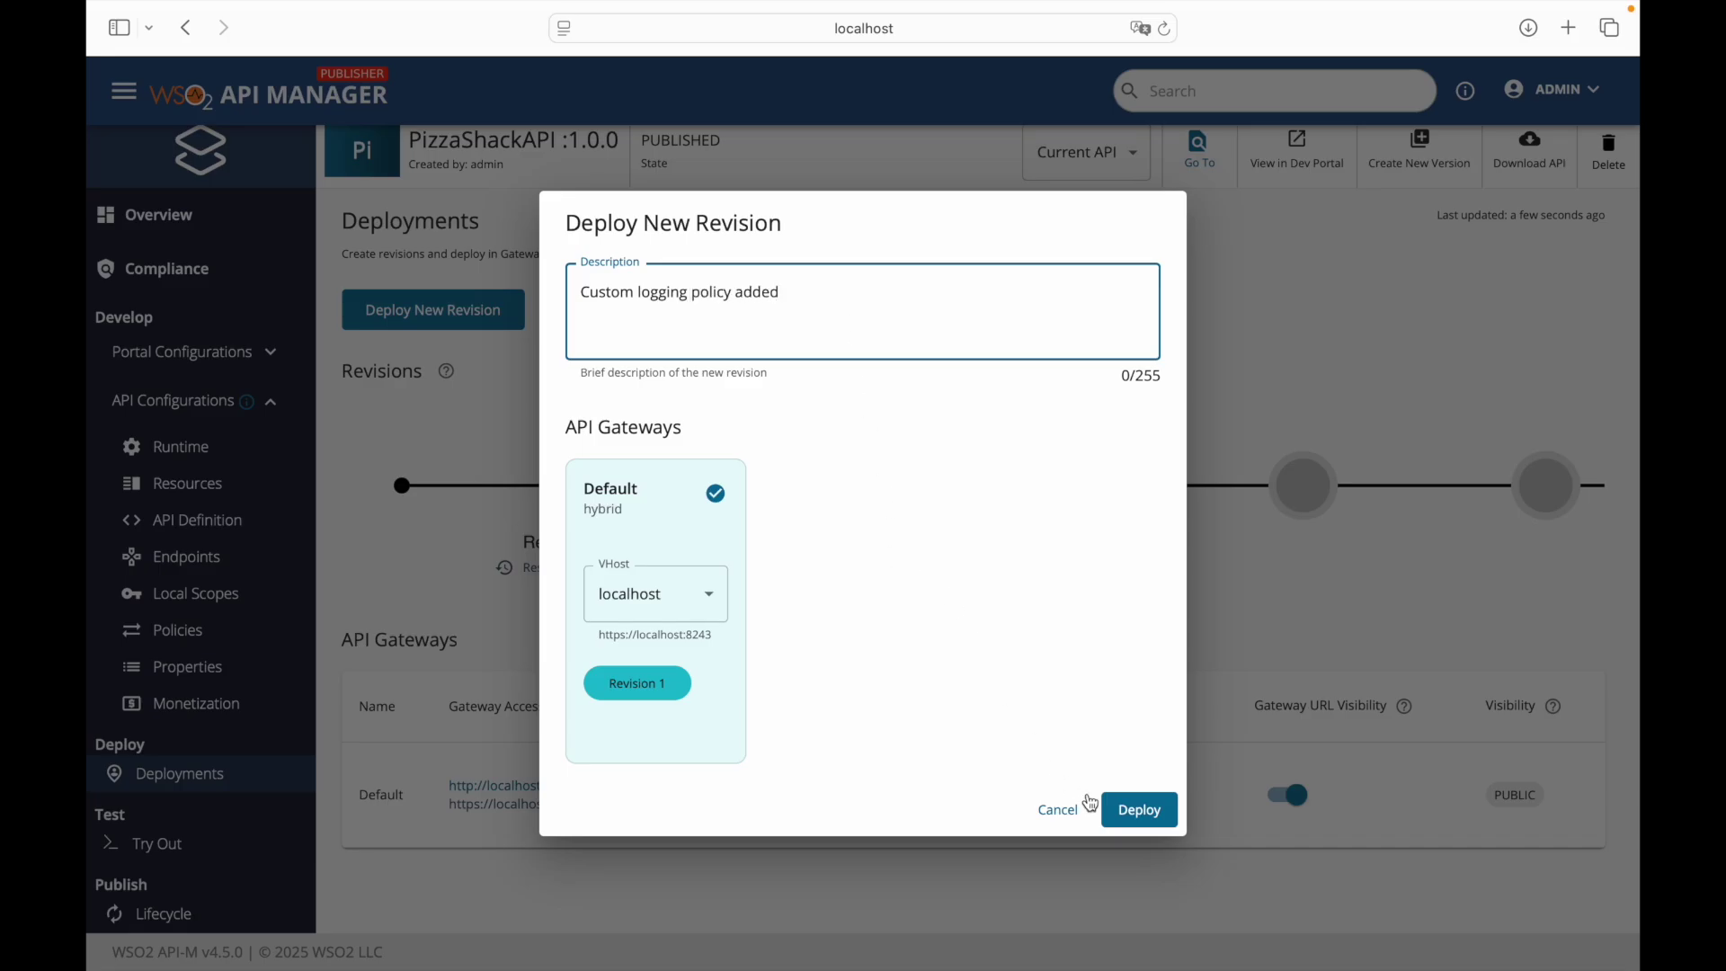
left_click(1142, 809)
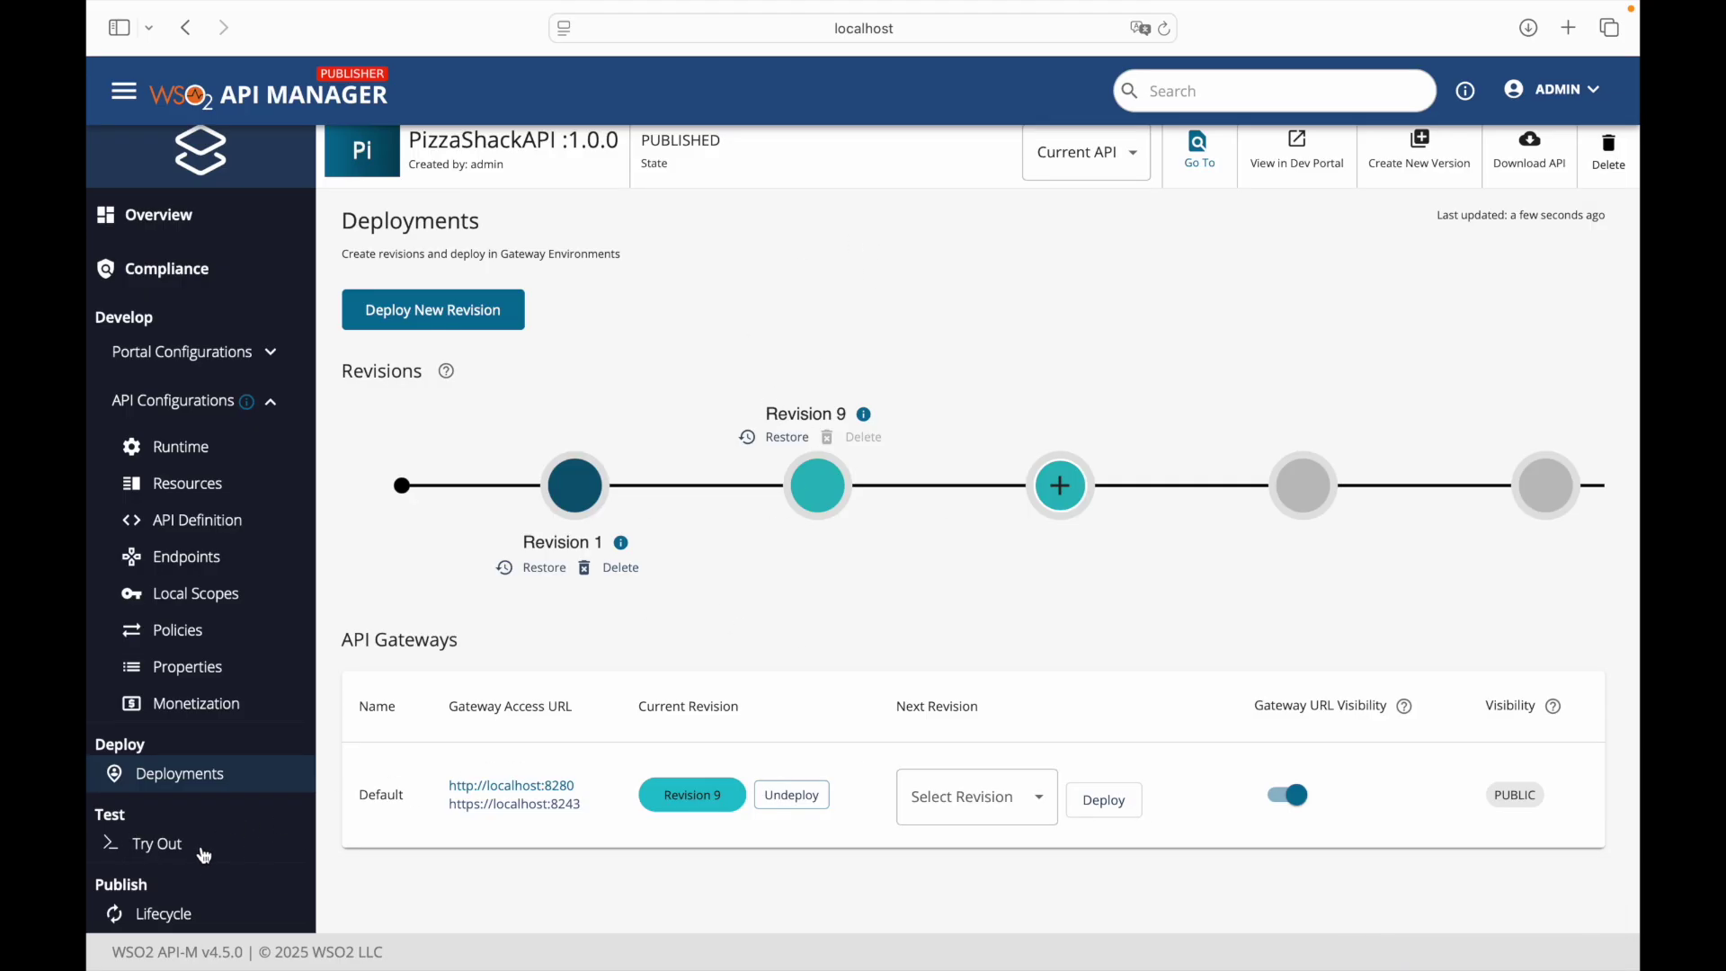
left_click(1315, 169)
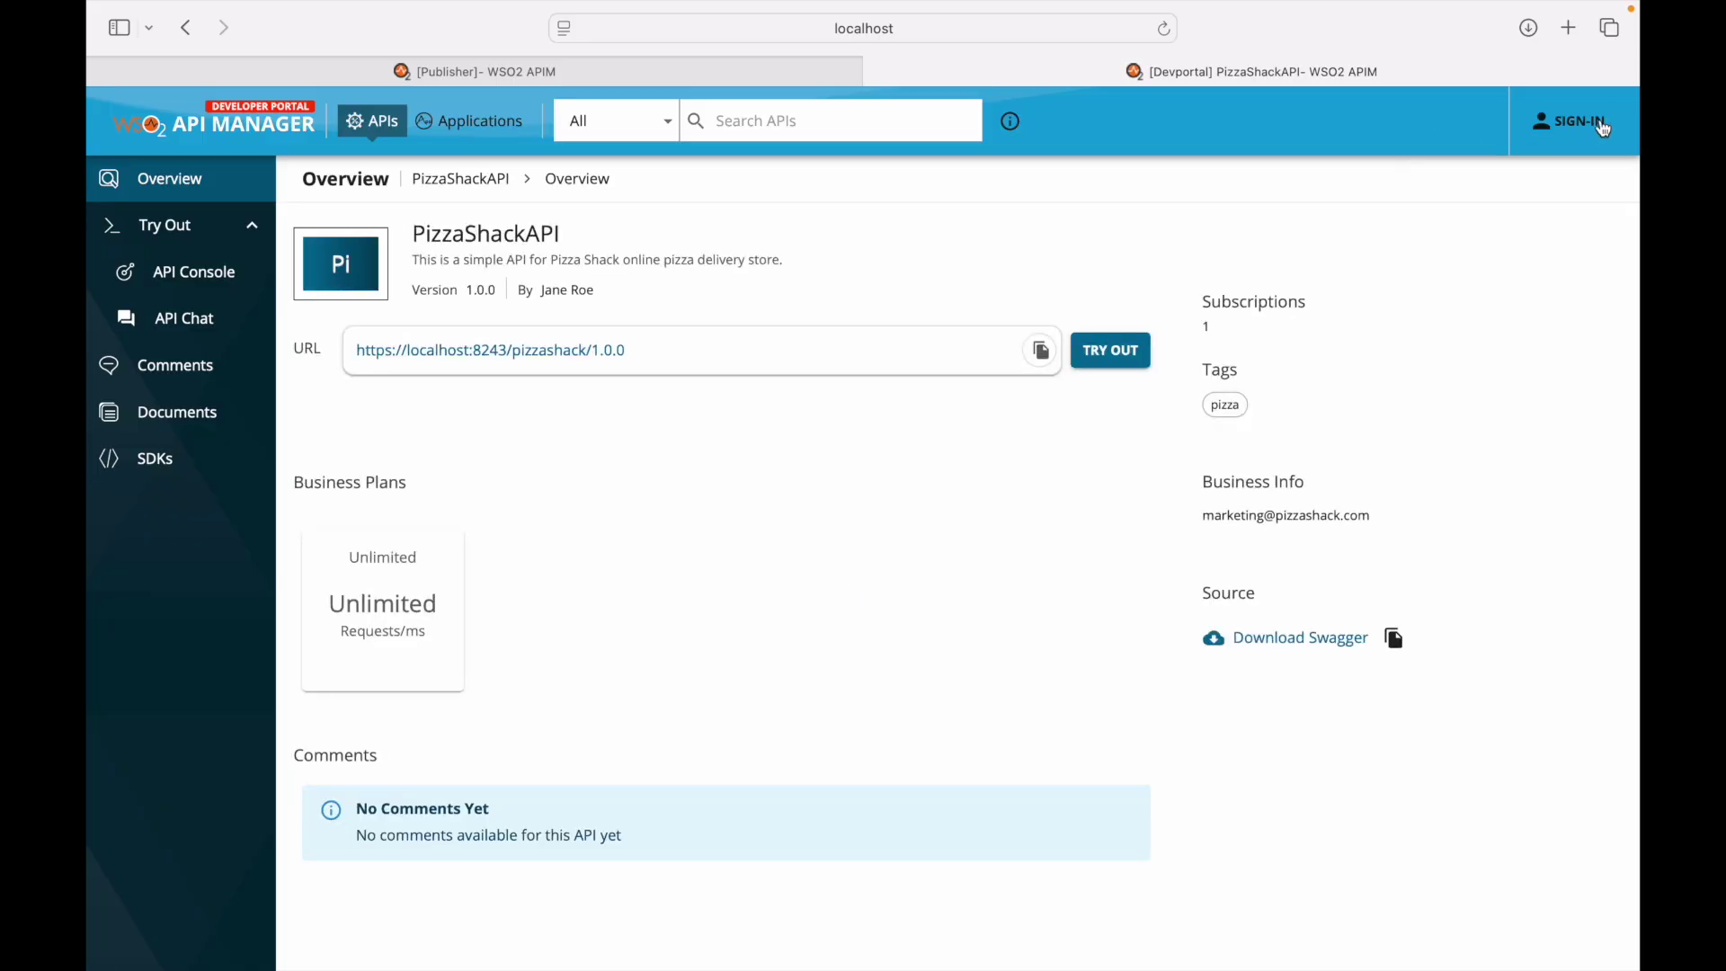
- Sign in to the Developer Portal from the PizzaShackAPI overview page
left_click(1586, 133)
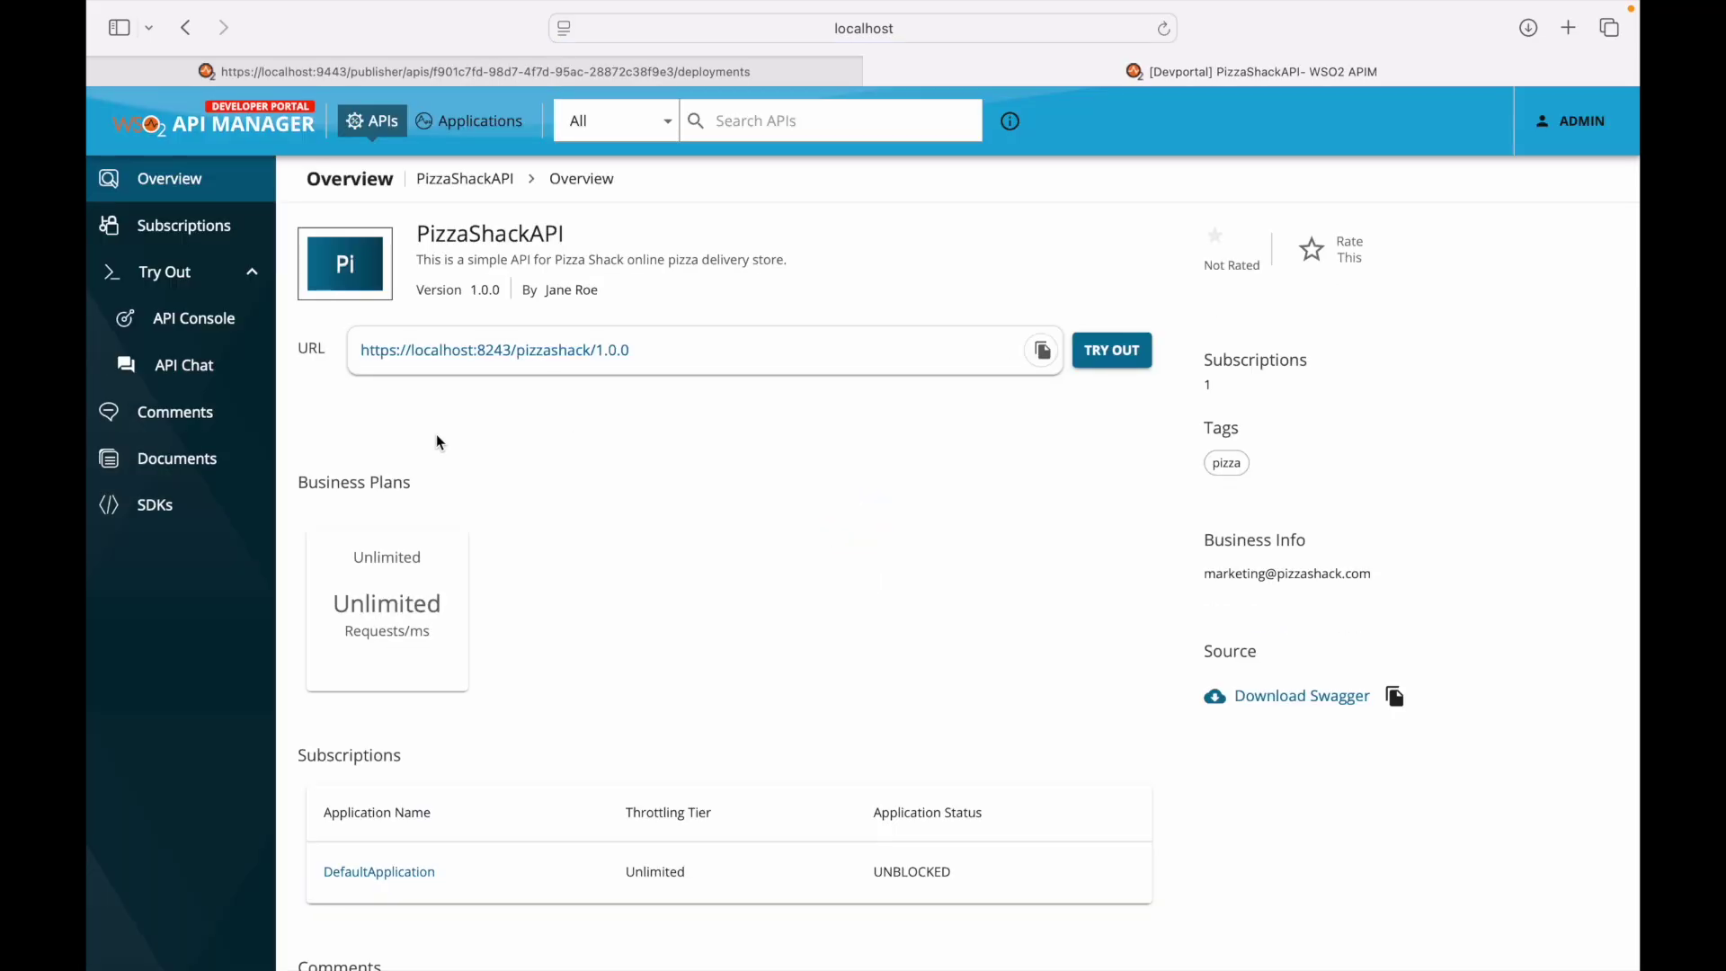
key("super+Tab")
key("super+Tab")
key("super+Tab")
key("super+Tab")
key("super+Tab")
key("super+Tab")
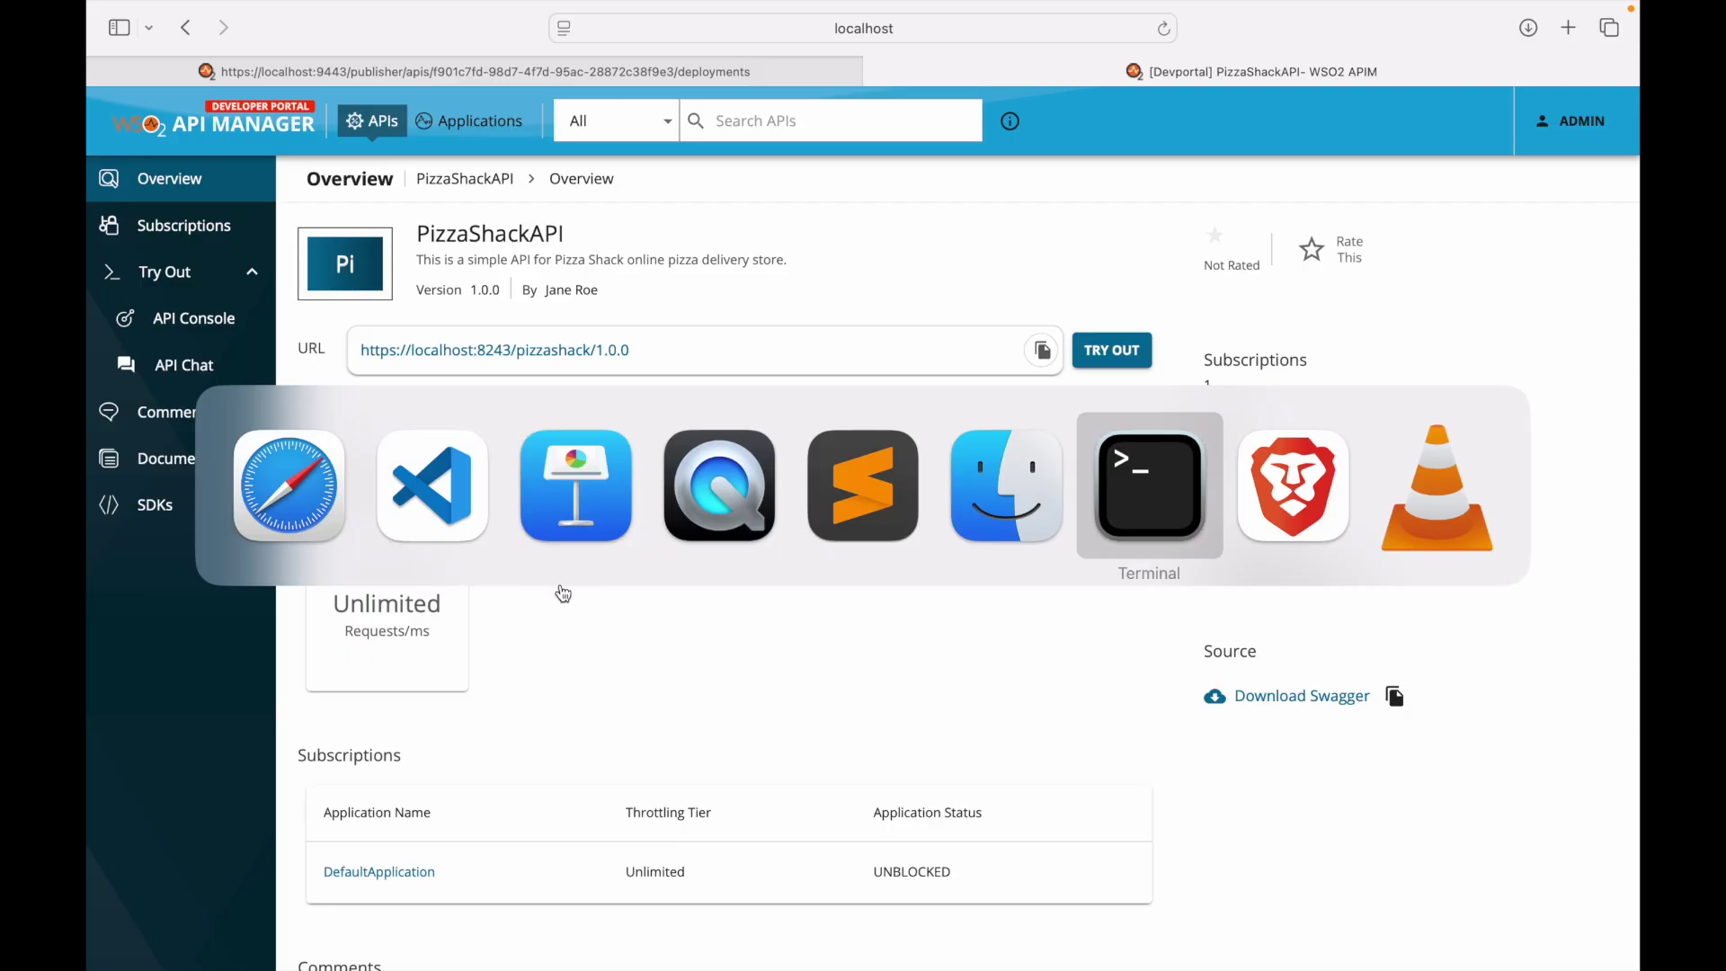
key("Return")
key("Return")
key("Return")
key("Return")
key("Return")
key("Return")
key("Return")
key("Return")
key("Return")
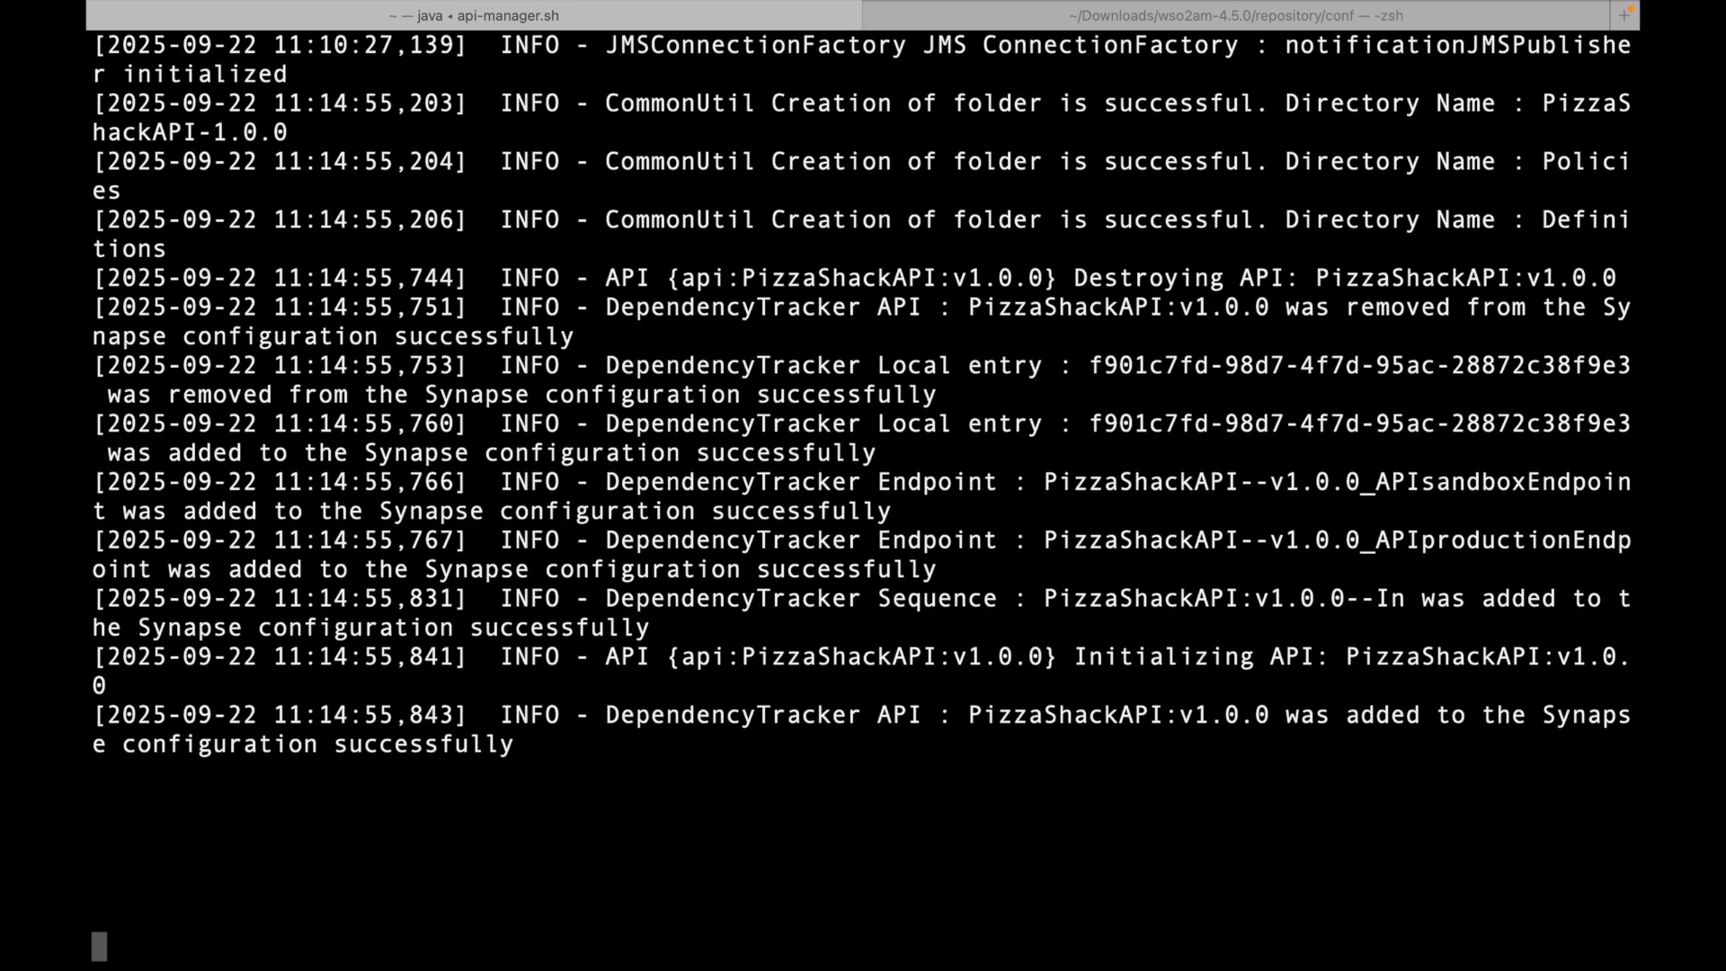
key("Return")
key("Return")
key("super+minus")
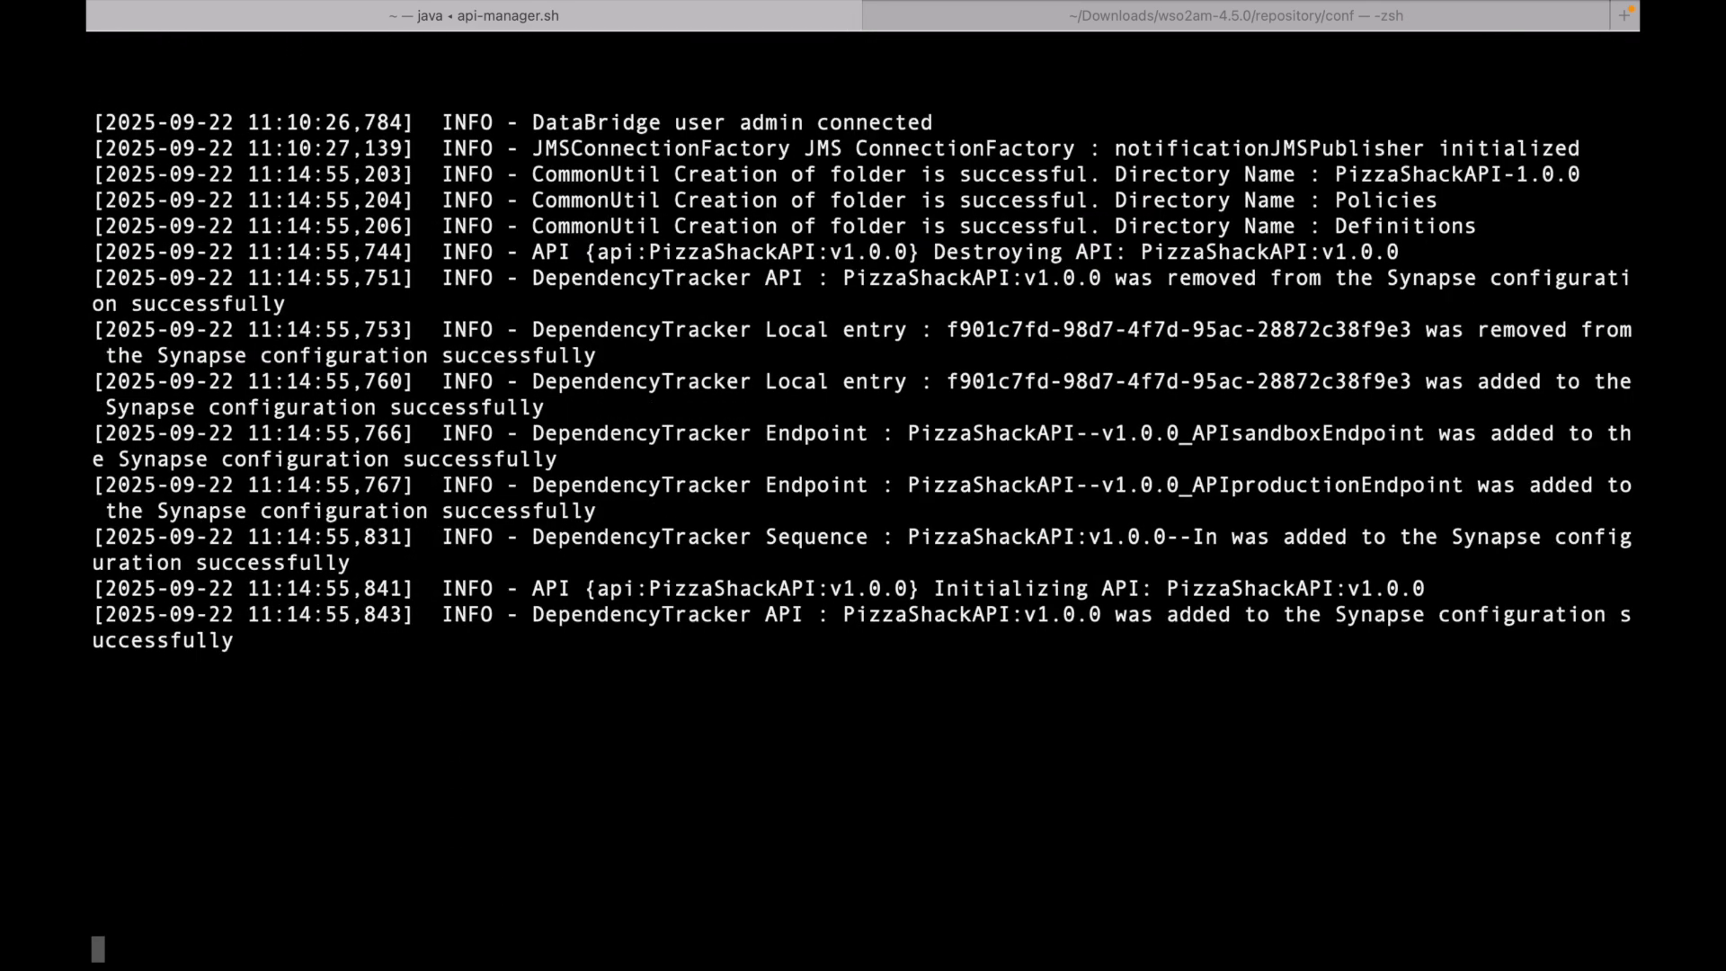
key("super+minus")
key("super+Tab")
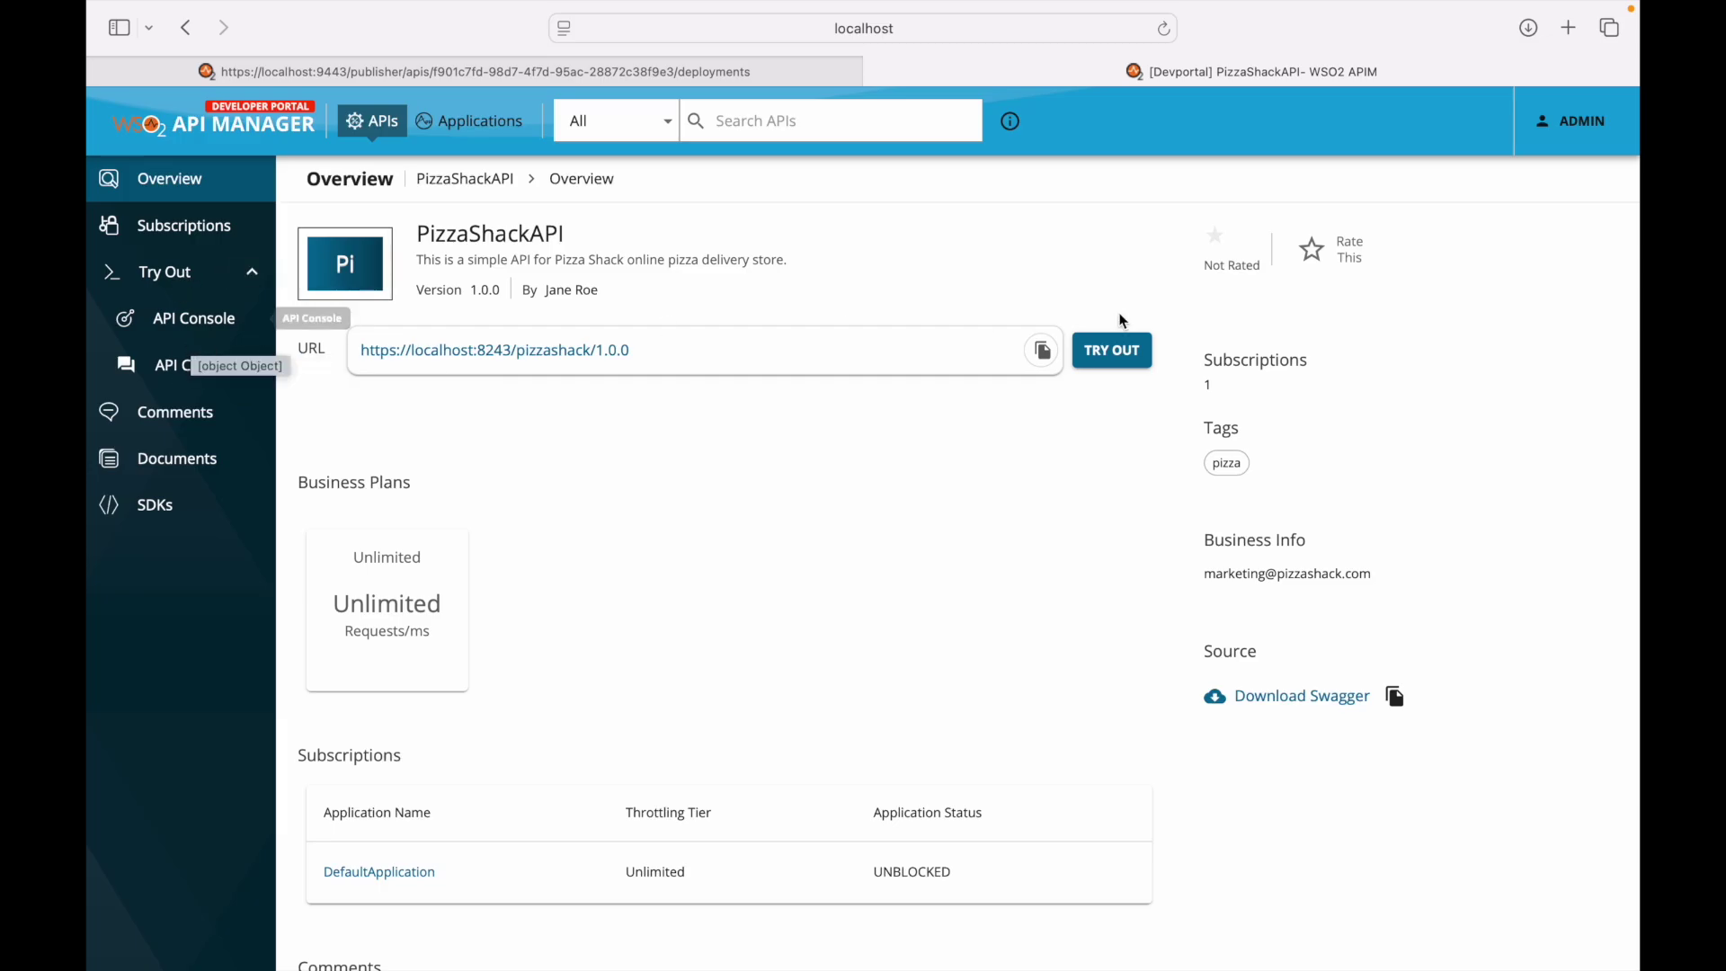
- Open PizzaShackAPI's Try Out console and generate a test access token
left_click(1112, 351)
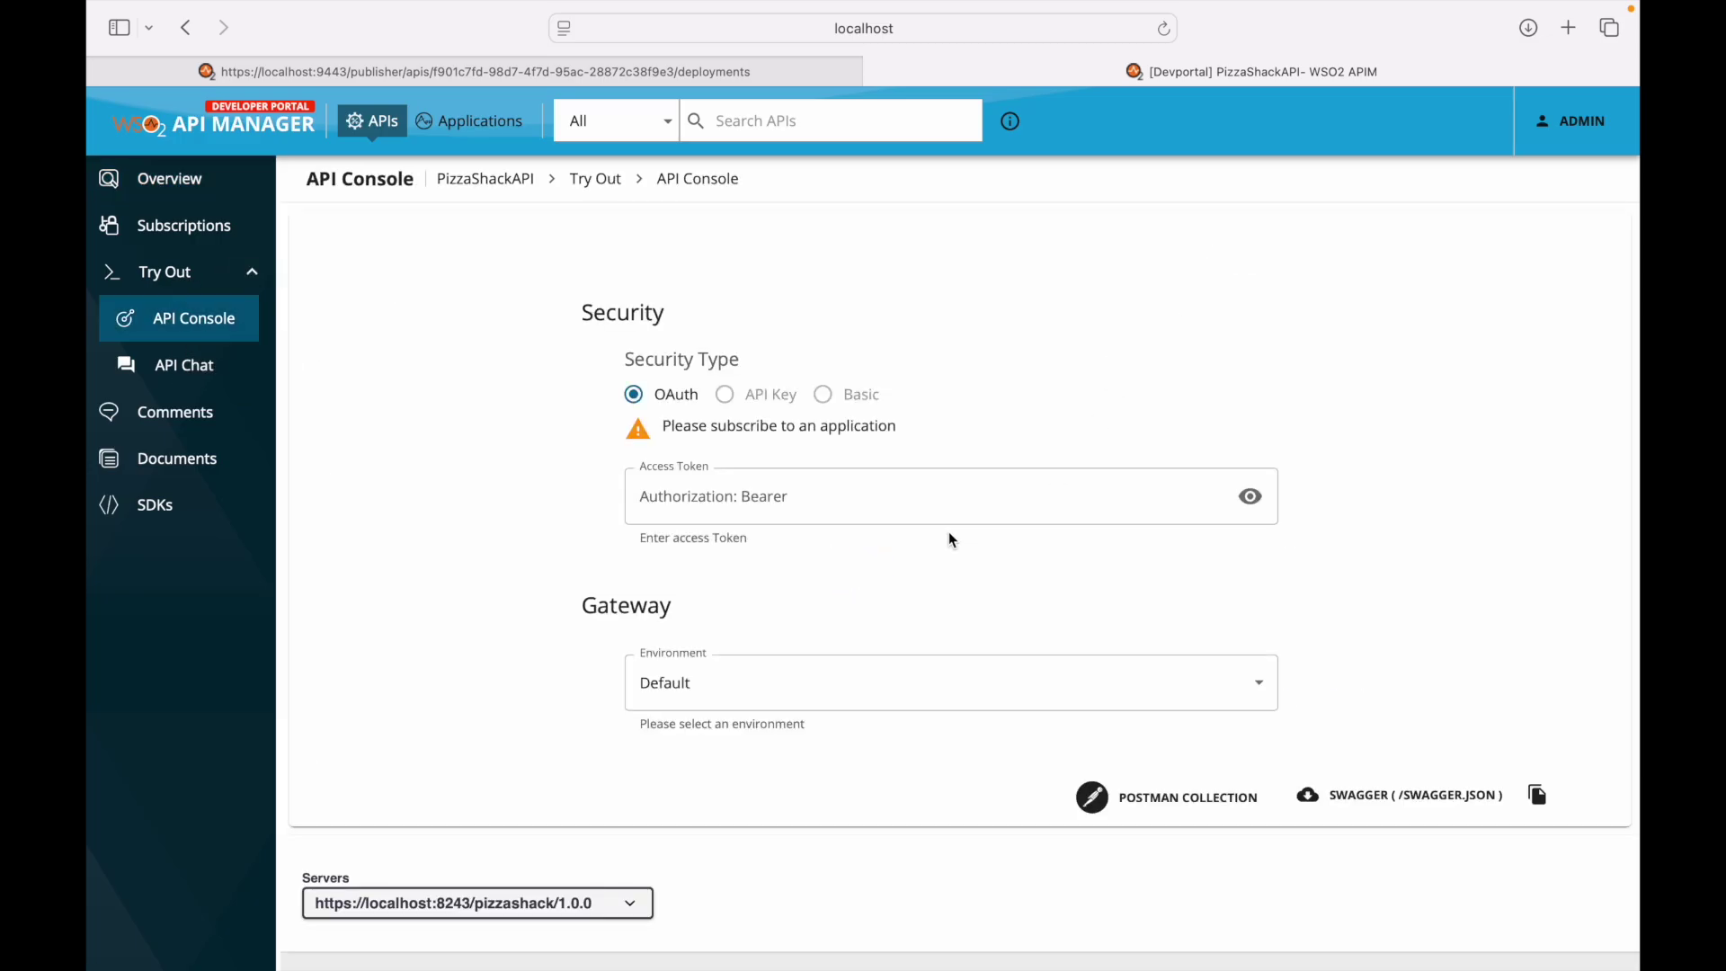
scroll(948, 531, "down", 3)
left_click(1148, 517)
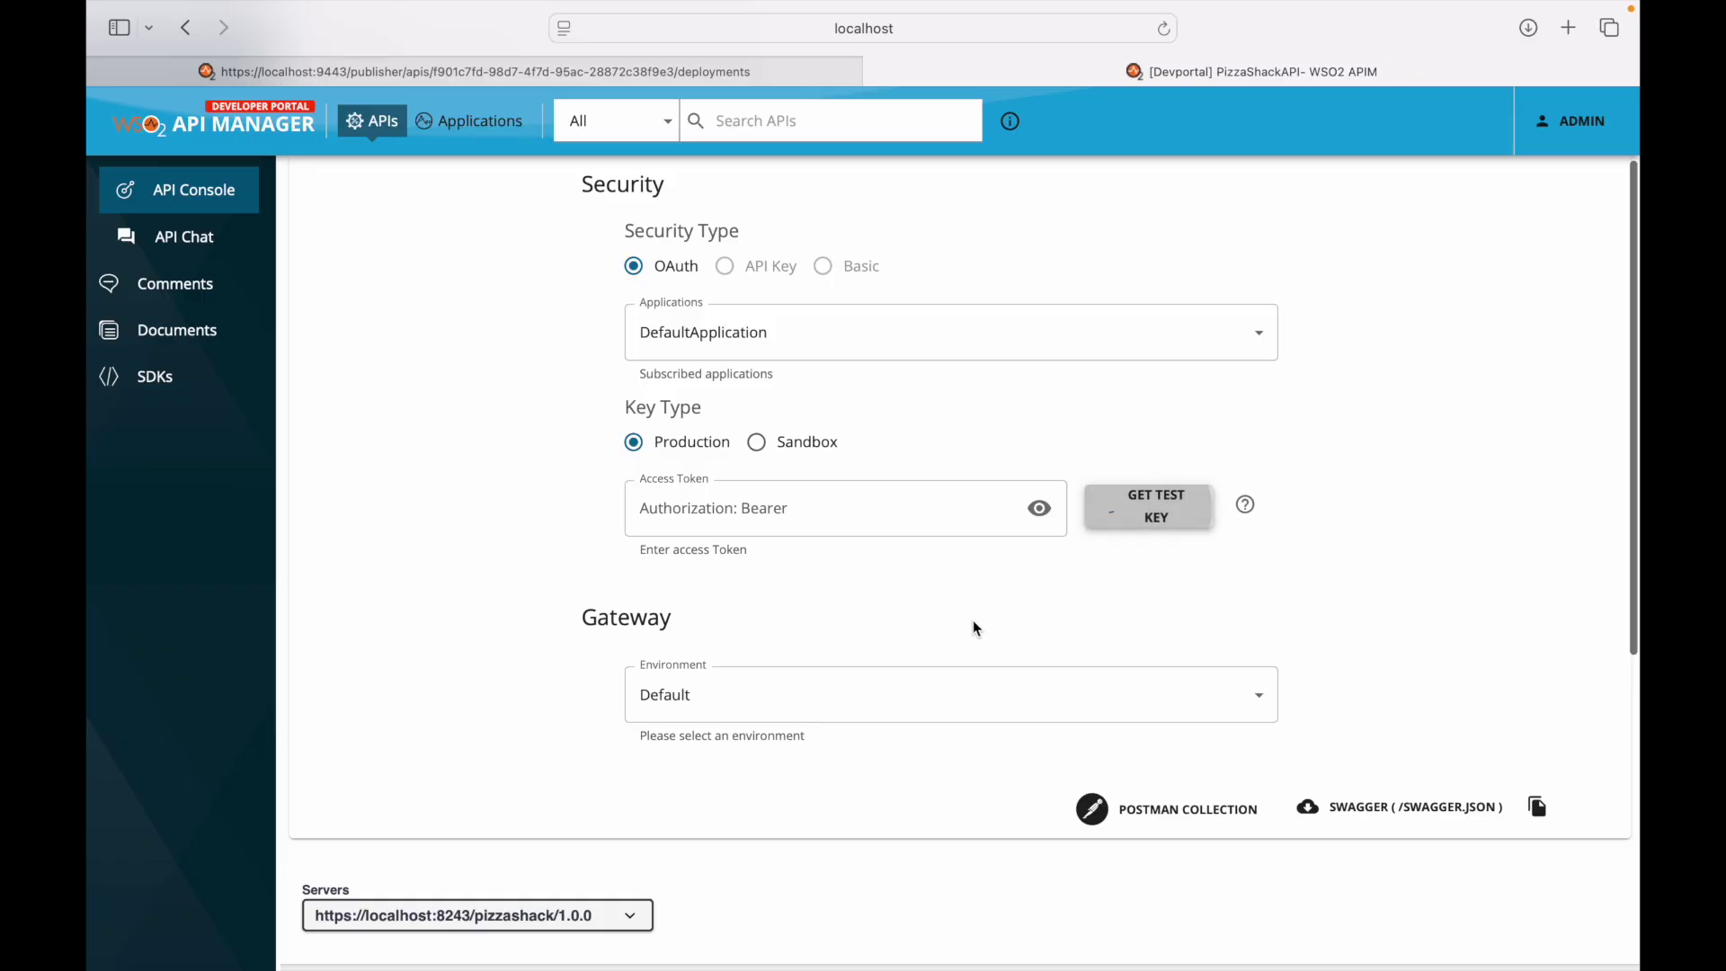
- Execute a test GET /menu request from the console
scroll(962, 620, "down", 5)
left_click(761, 520)
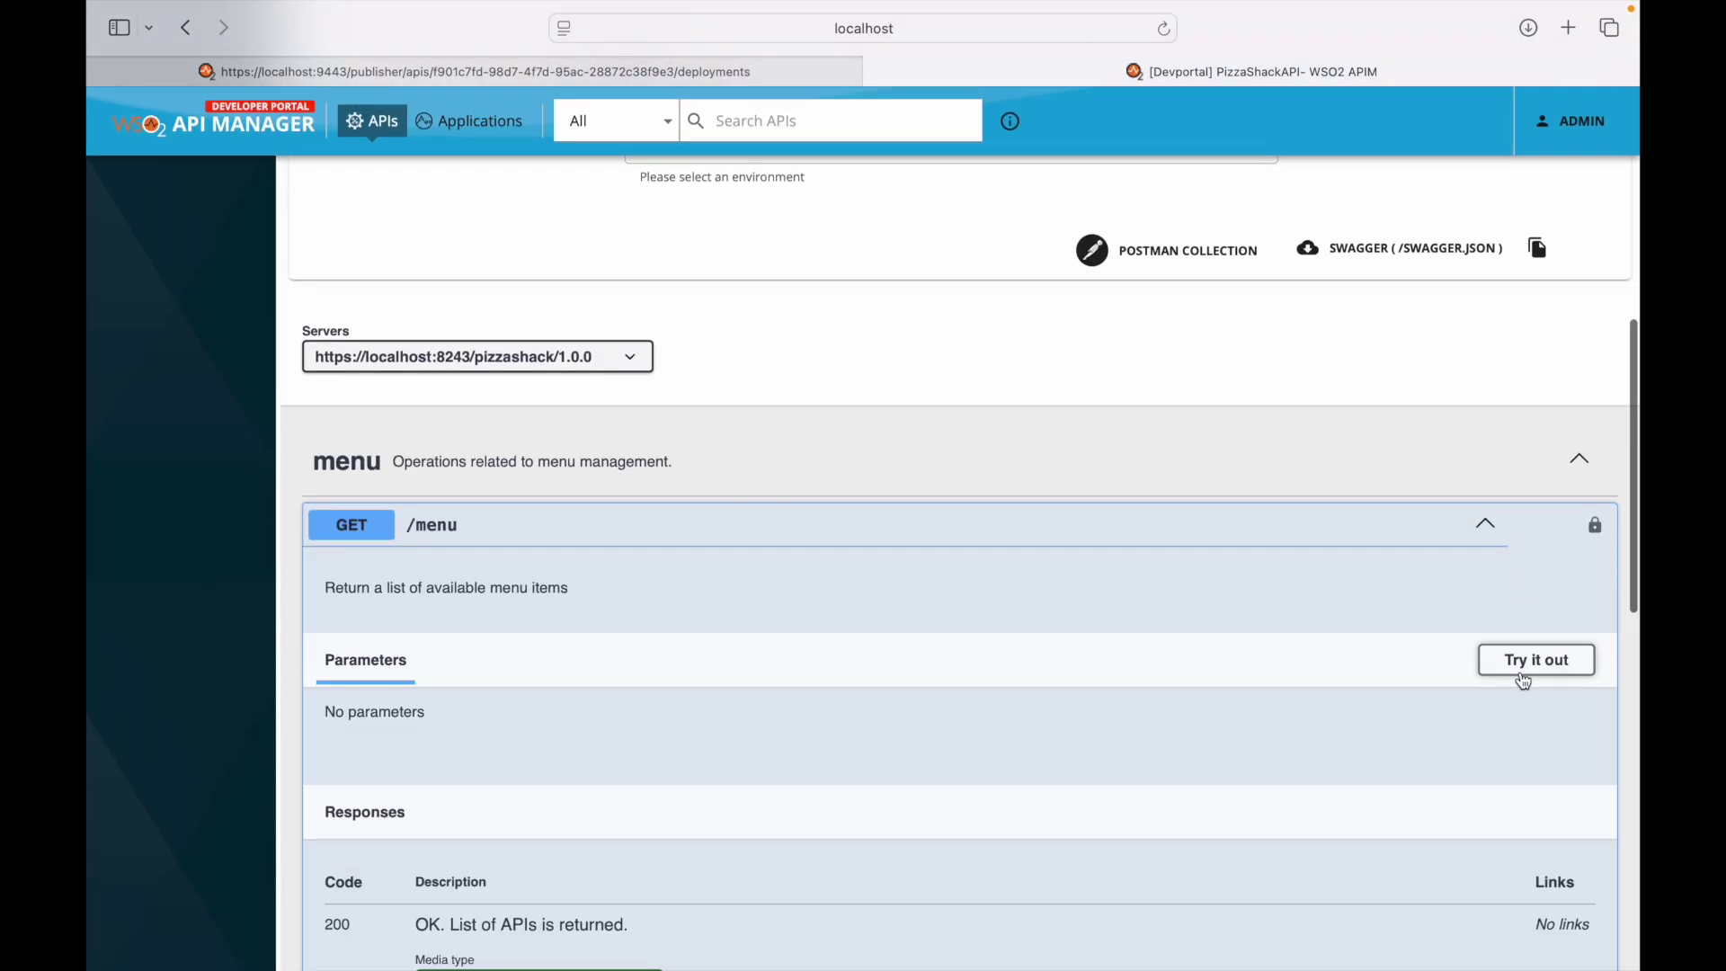
left_click(1524, 676)
scroll(1119, 644, "down", 7)
scroll(968, 304, "up", 3)
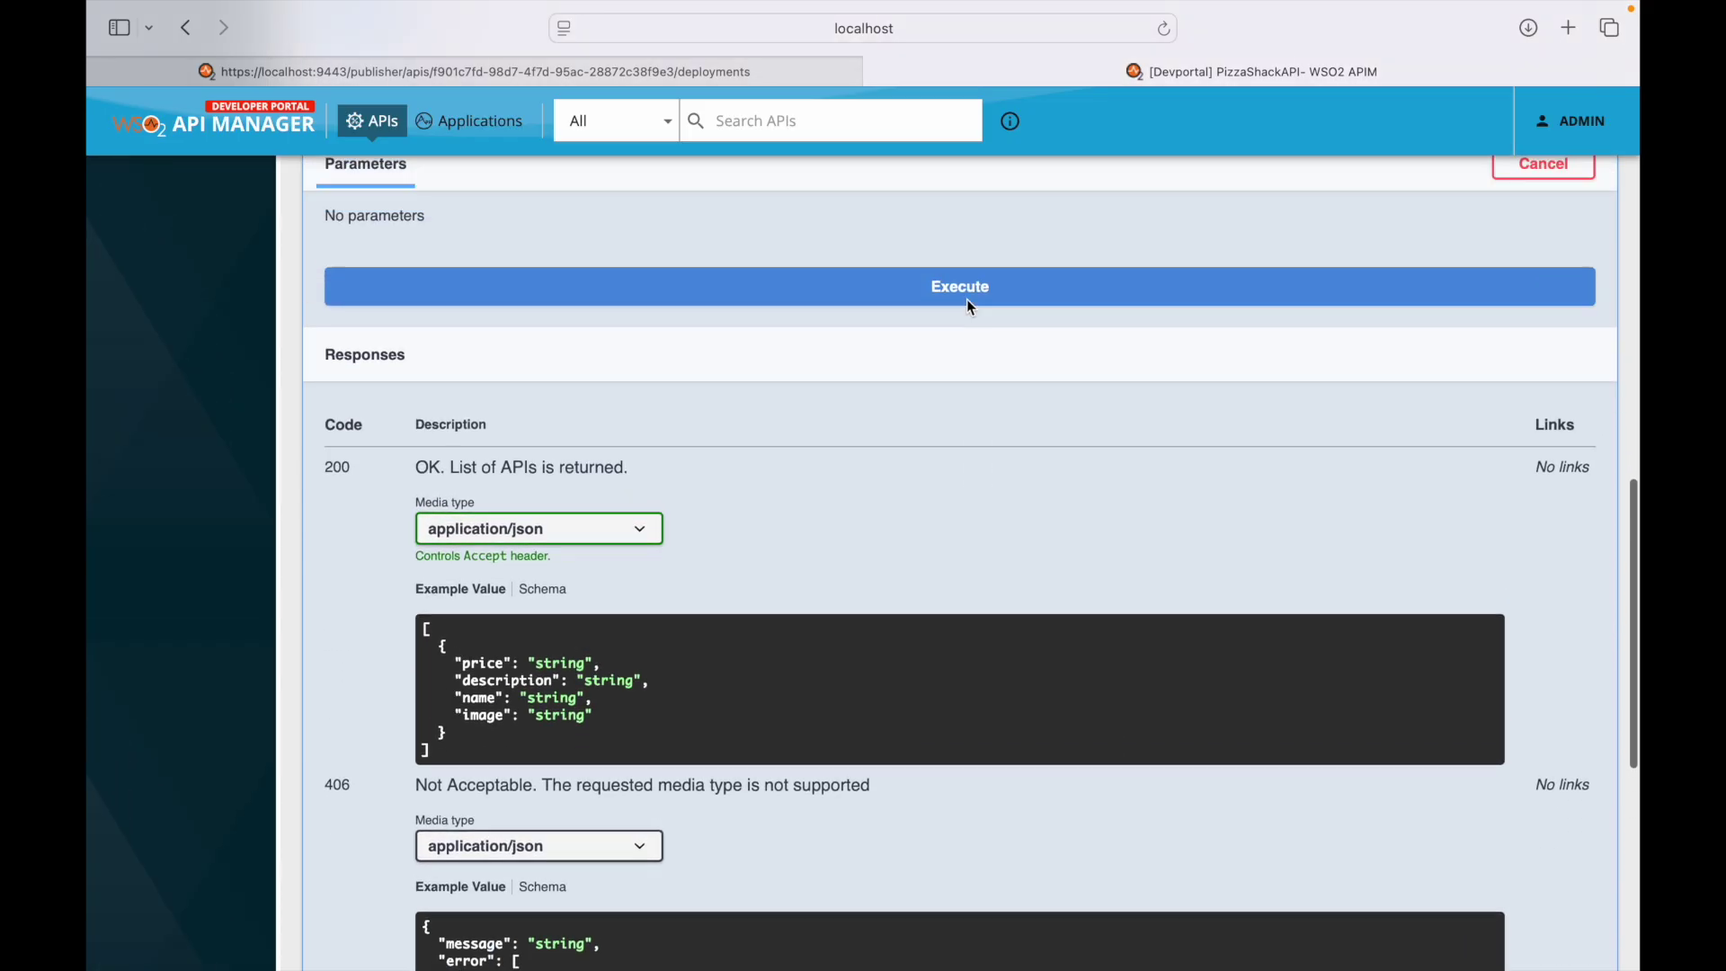
left_click(943, 374)
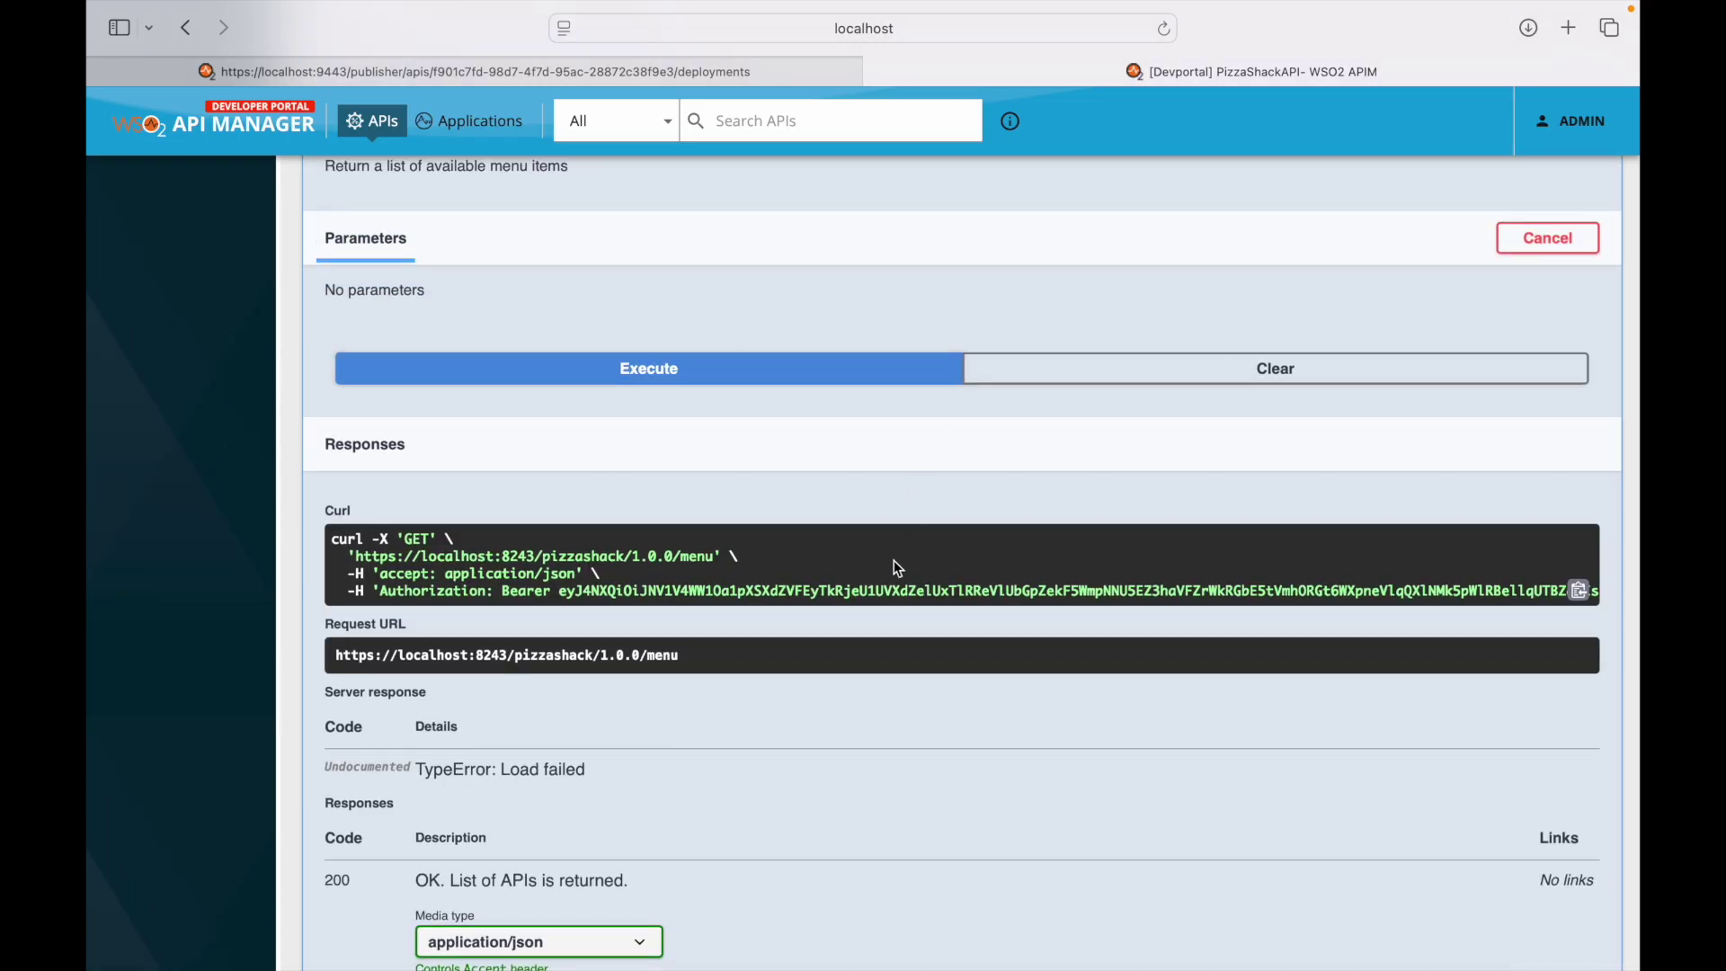
- Check the server log for the request, then copy the generated curl command
key("ctrl+Right")
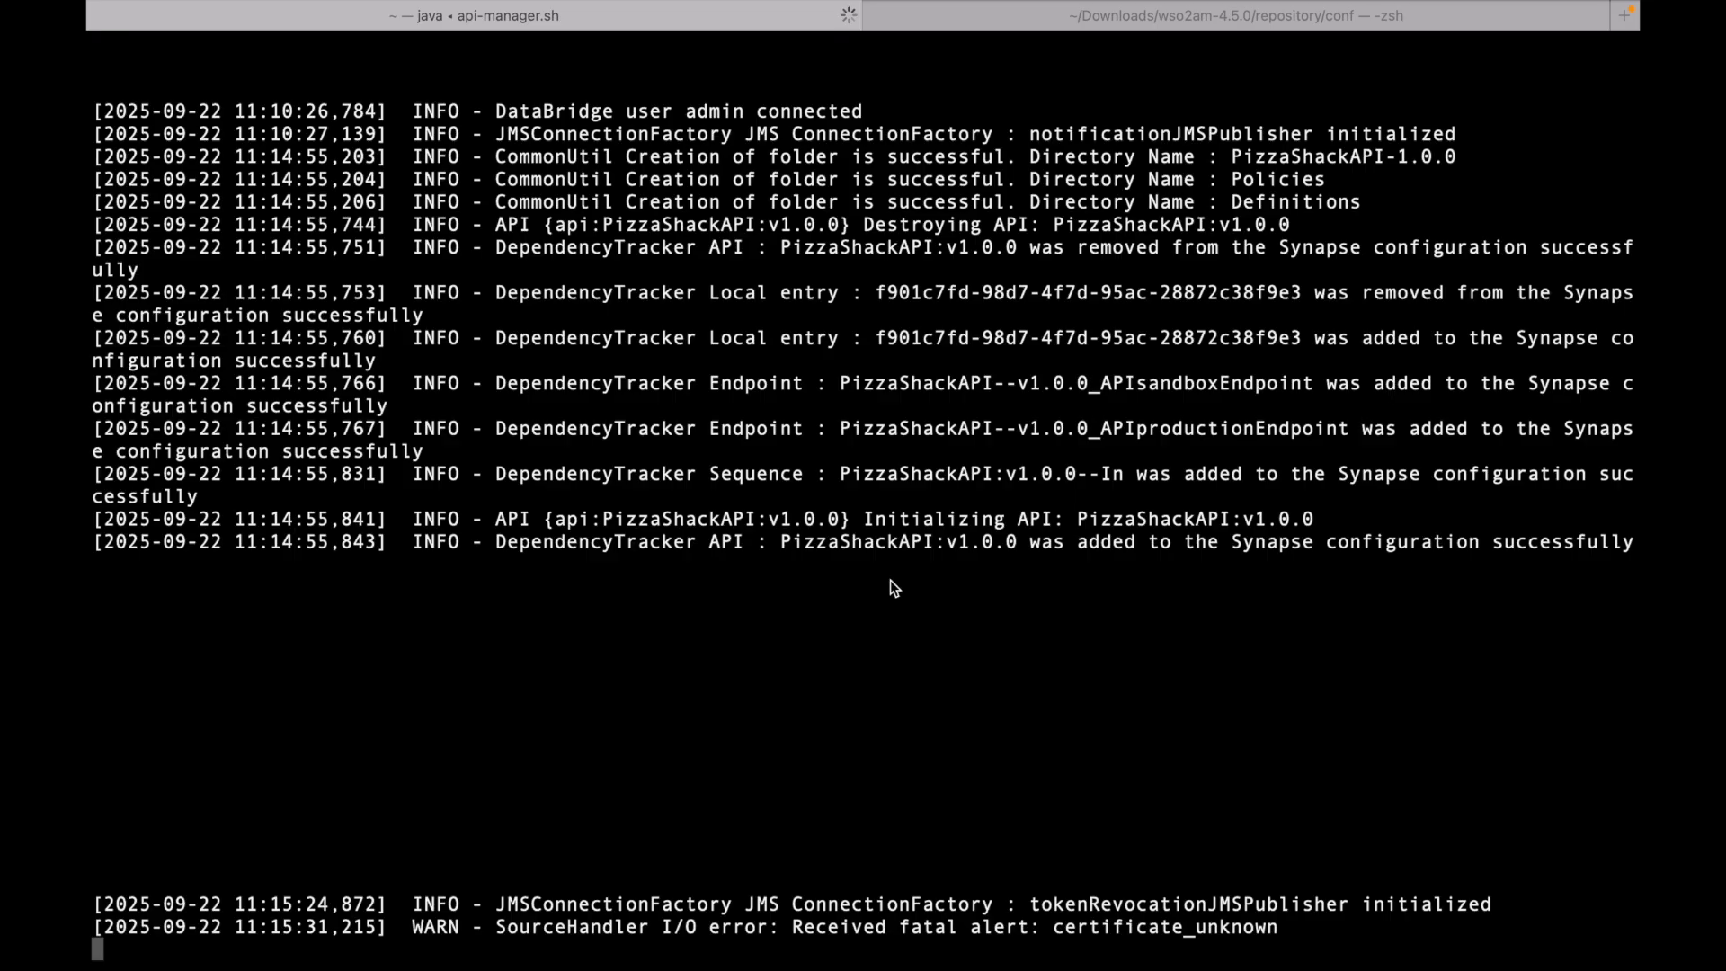
key("ctrl+Left")
scroll(1129, 571, "up", 1)
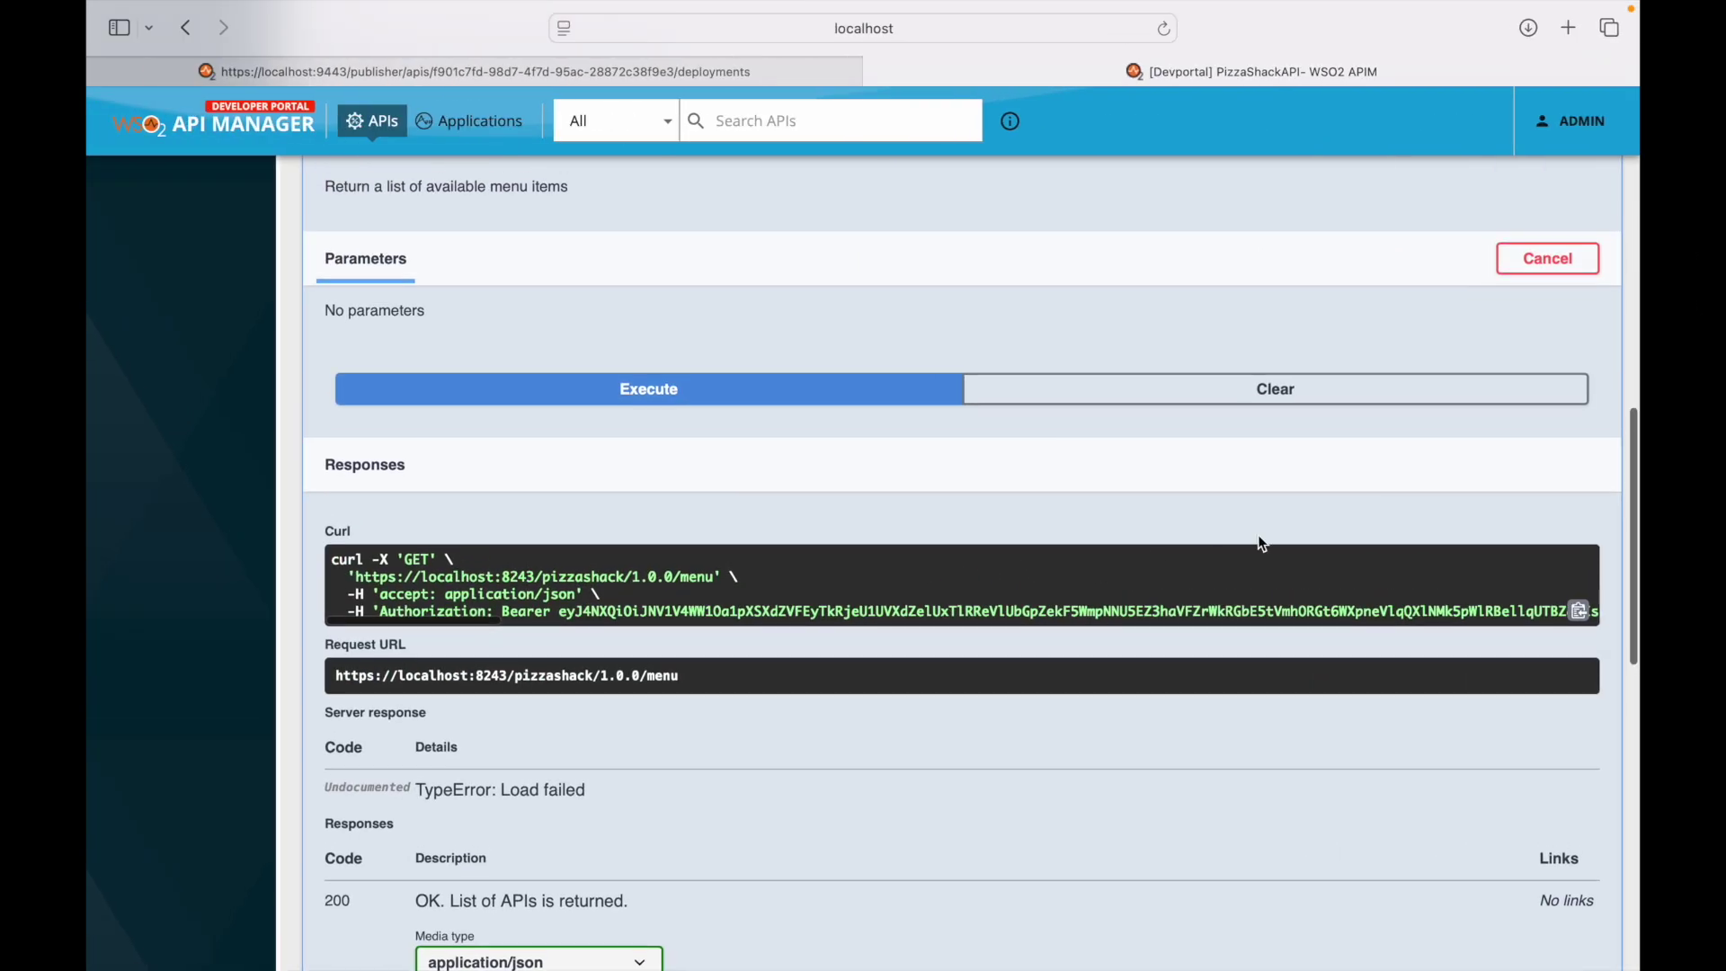
left_click(1580, 613)
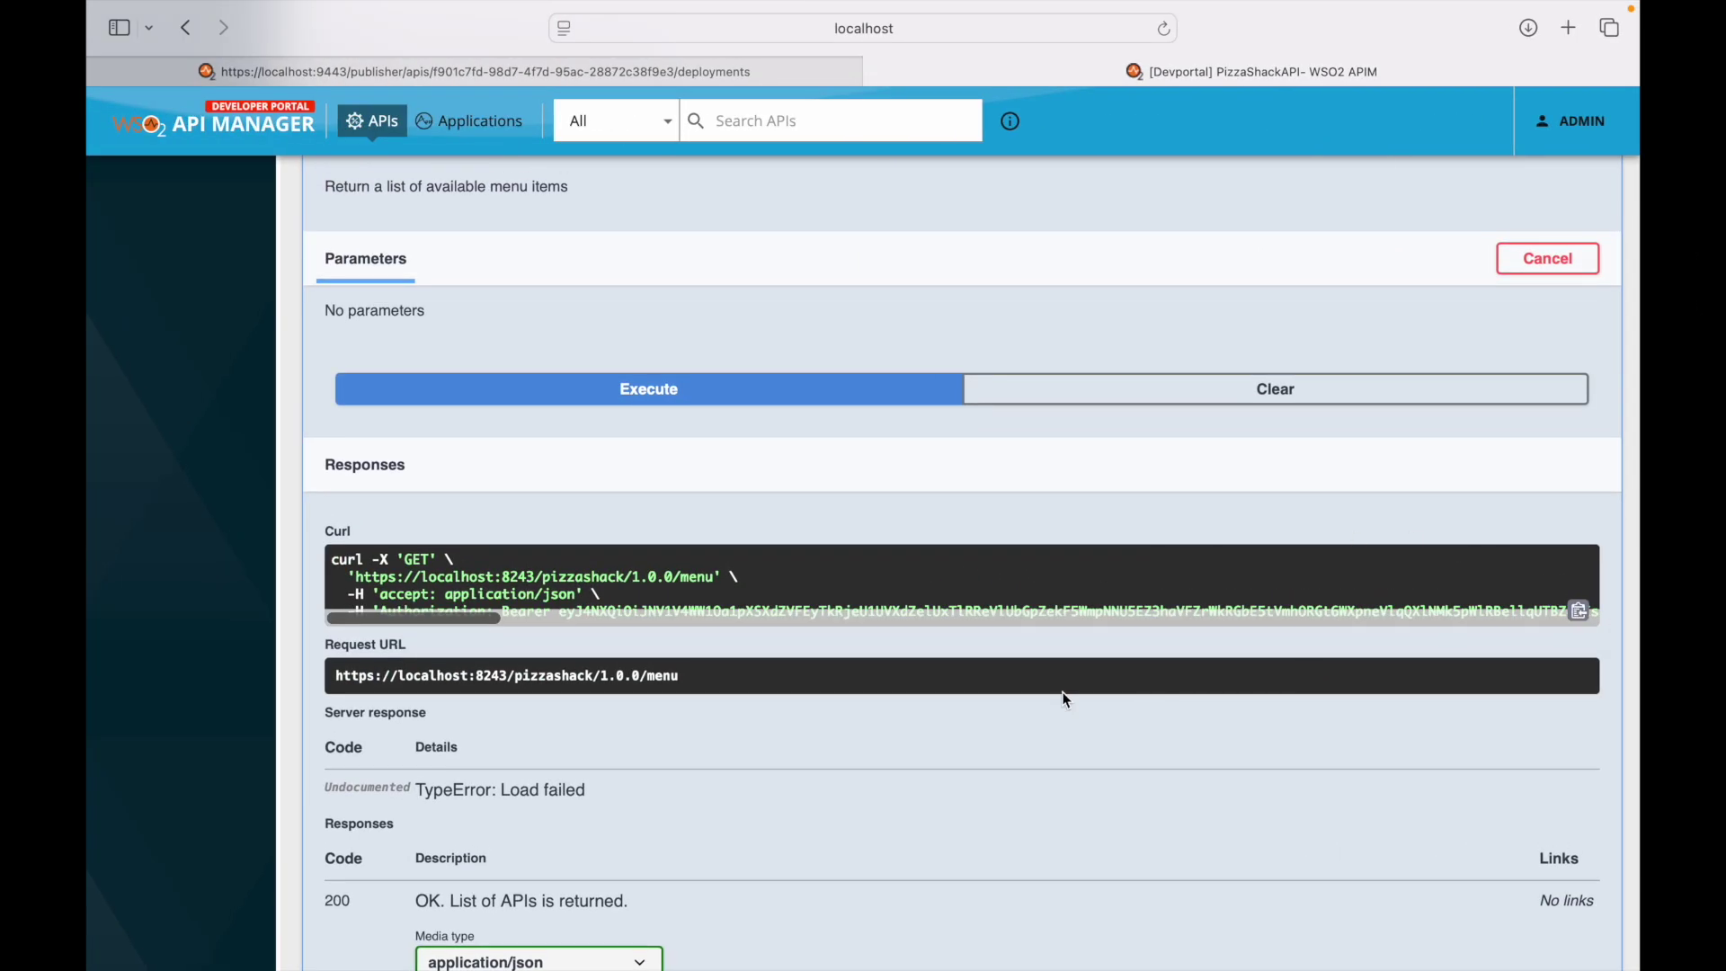
key("super+Tab")
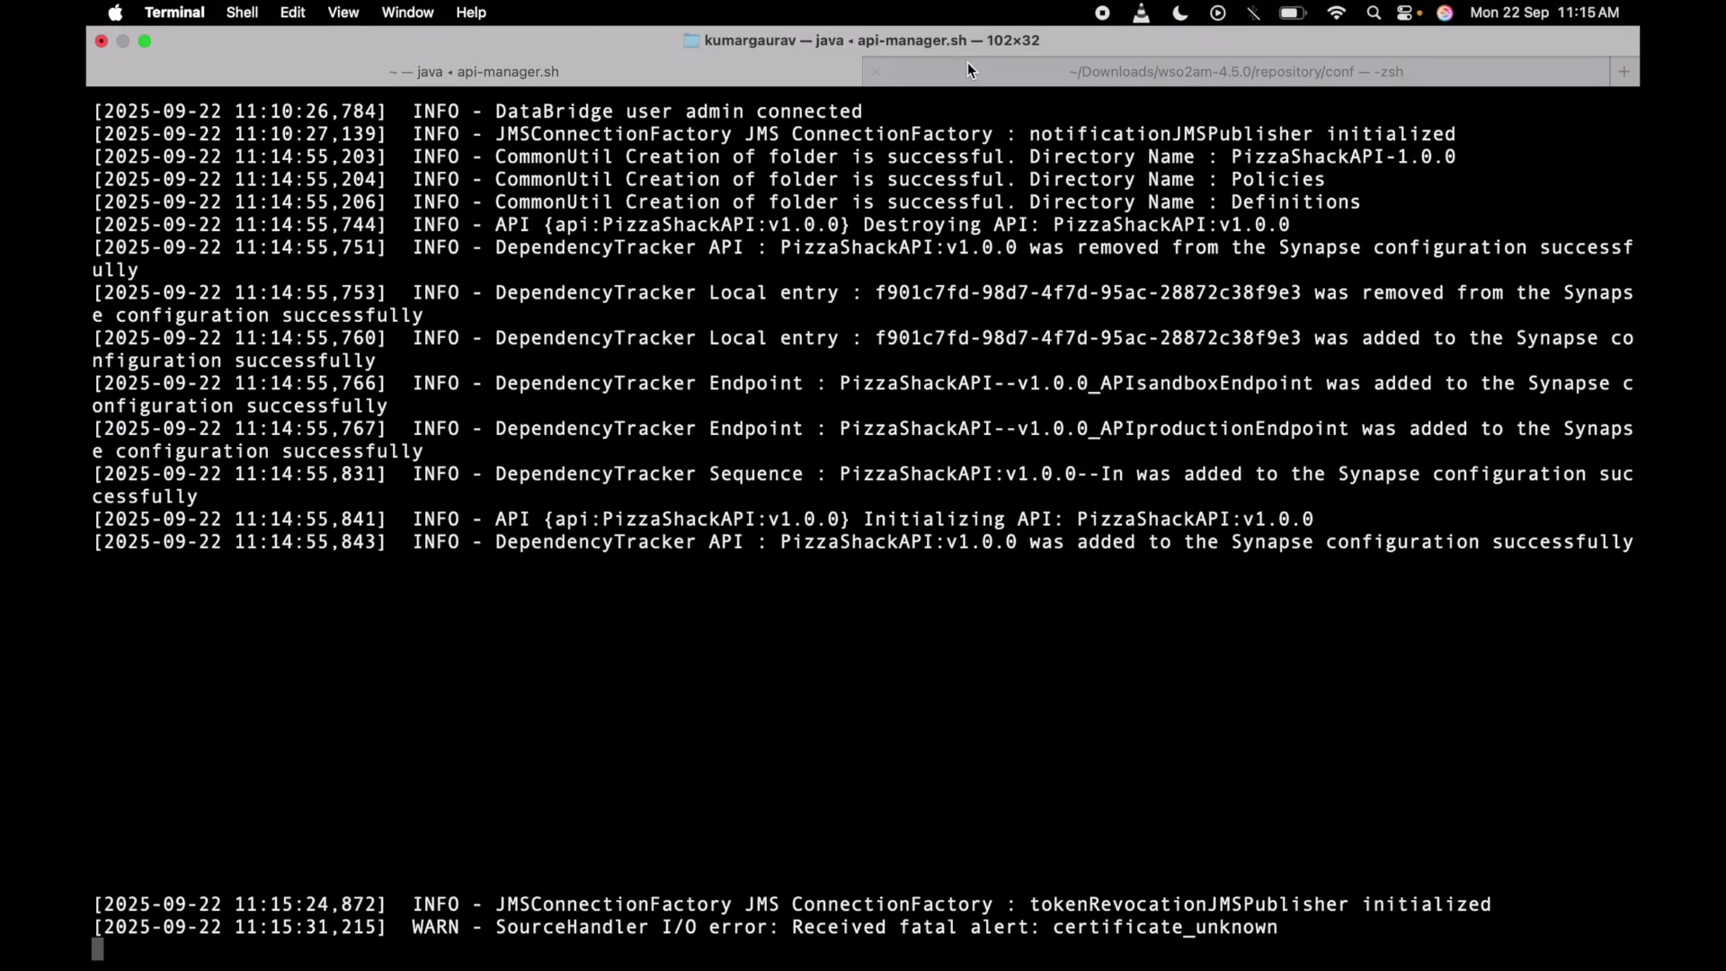
- Clear the conf terminal tab and run the pasted GET /menu curl command with -k appended
left_click(1009, 72)
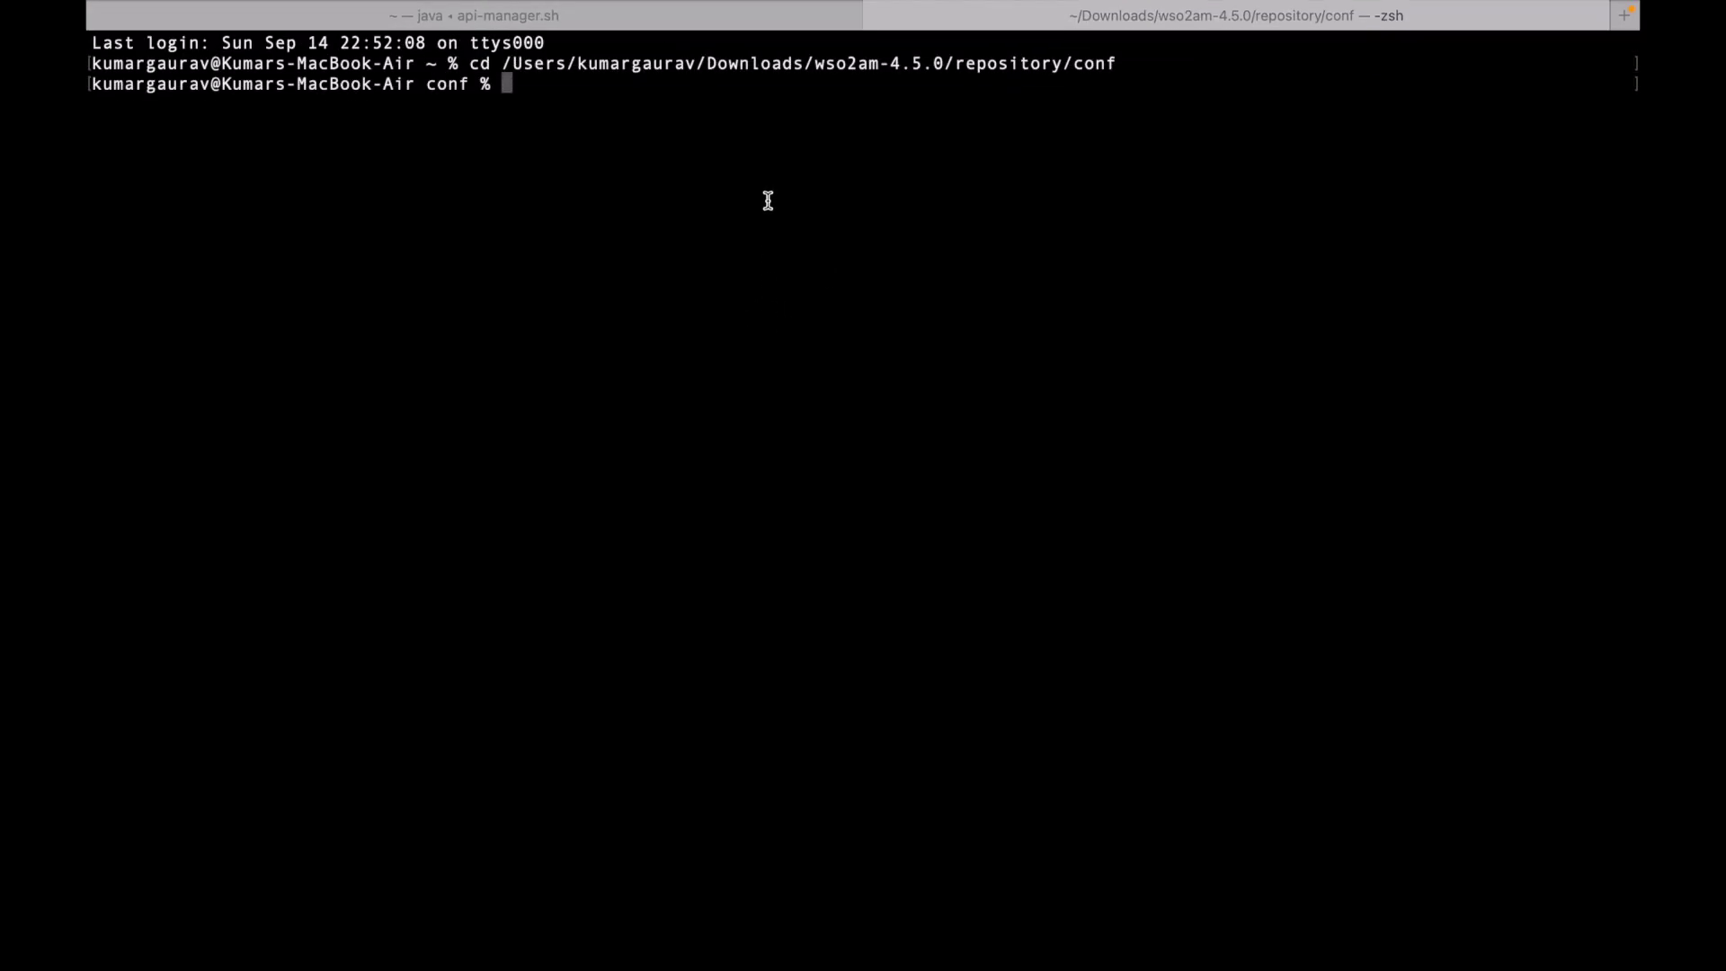
type("clear")
key("Return")
key("Return")
key("Return")
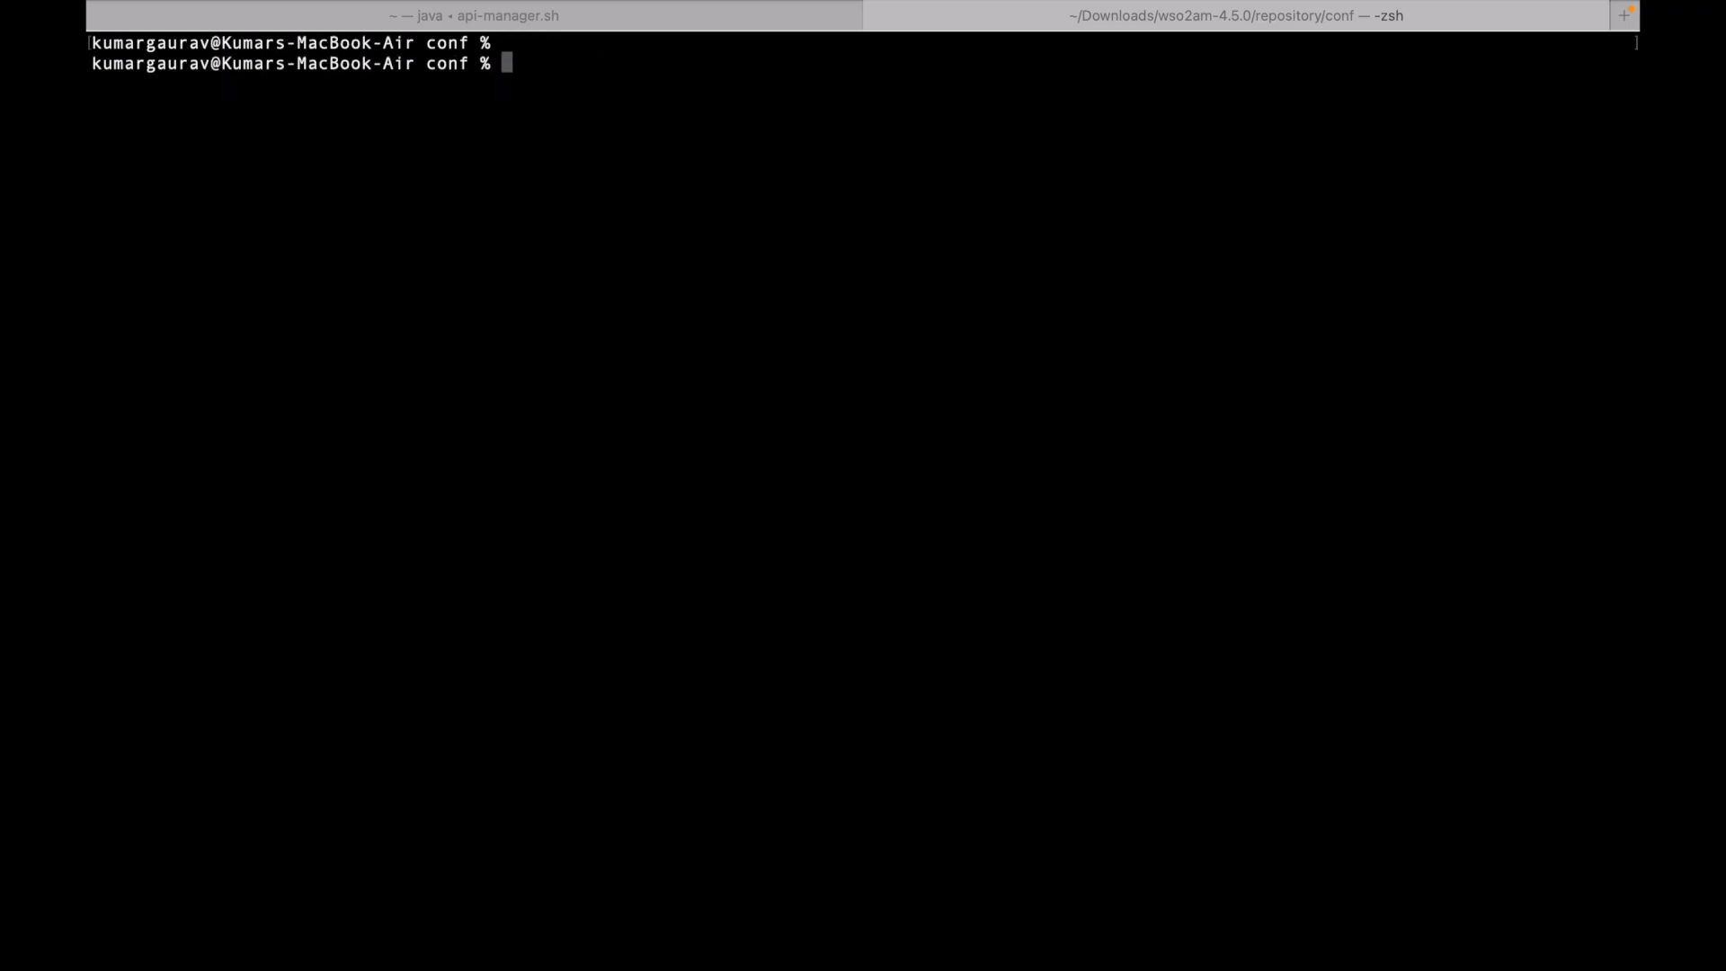
right_click(743, 270)
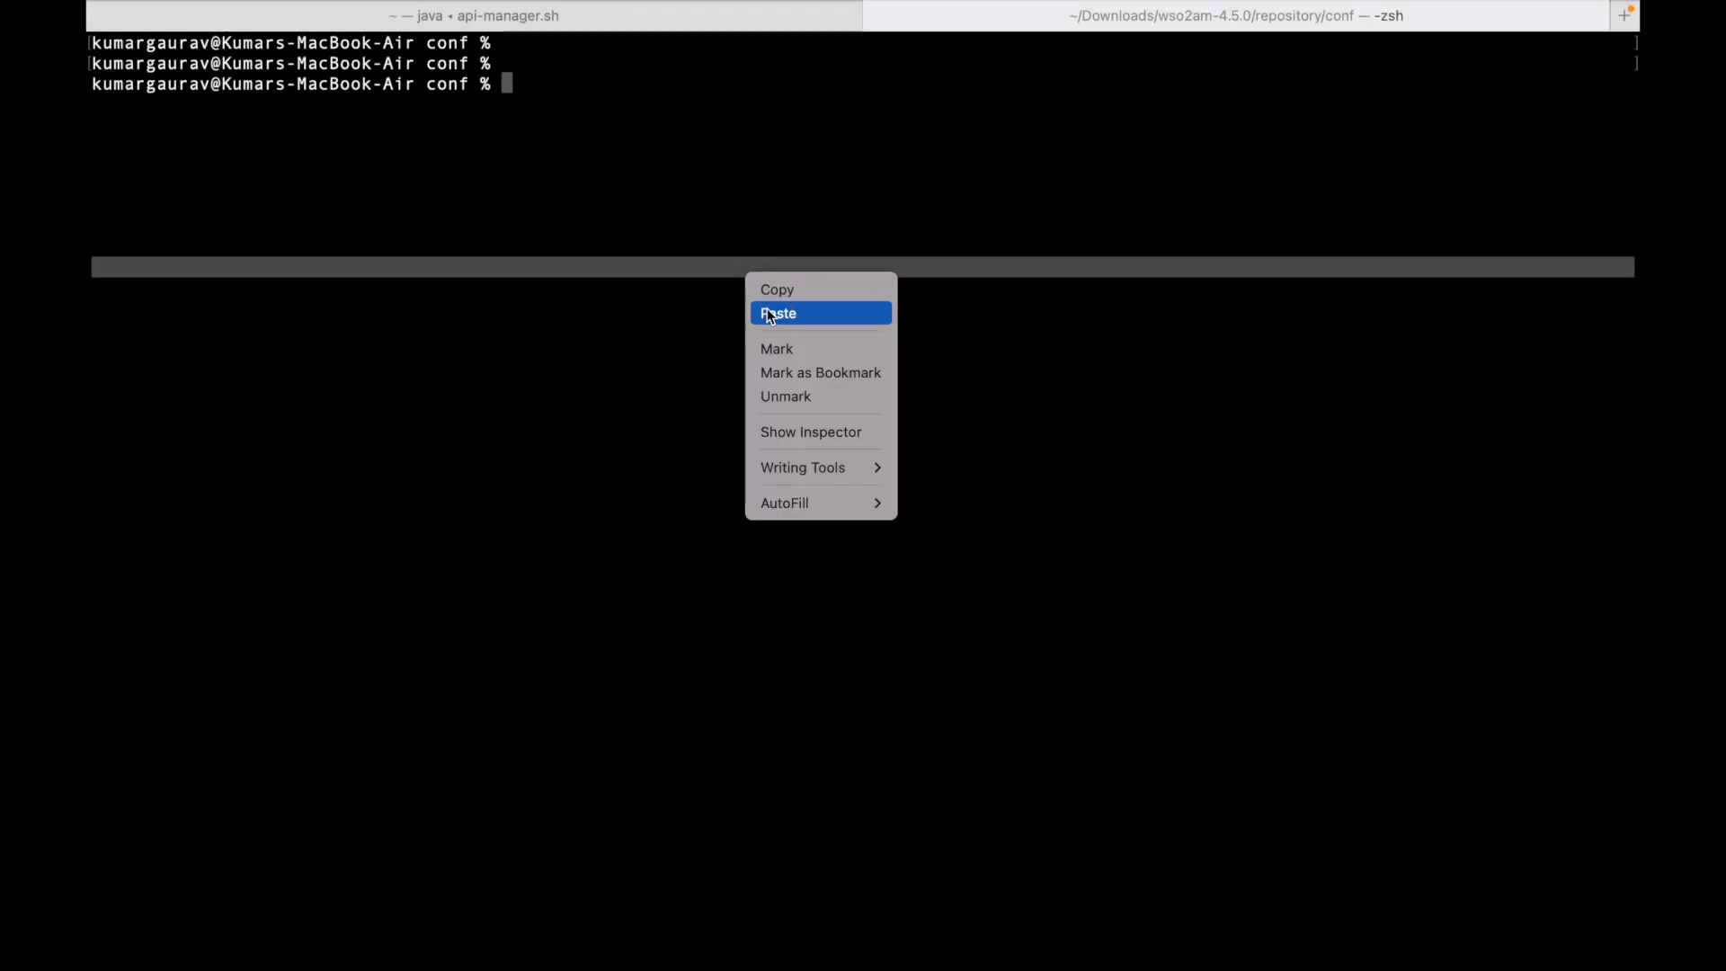
left_click(766, 308)
type("-k")
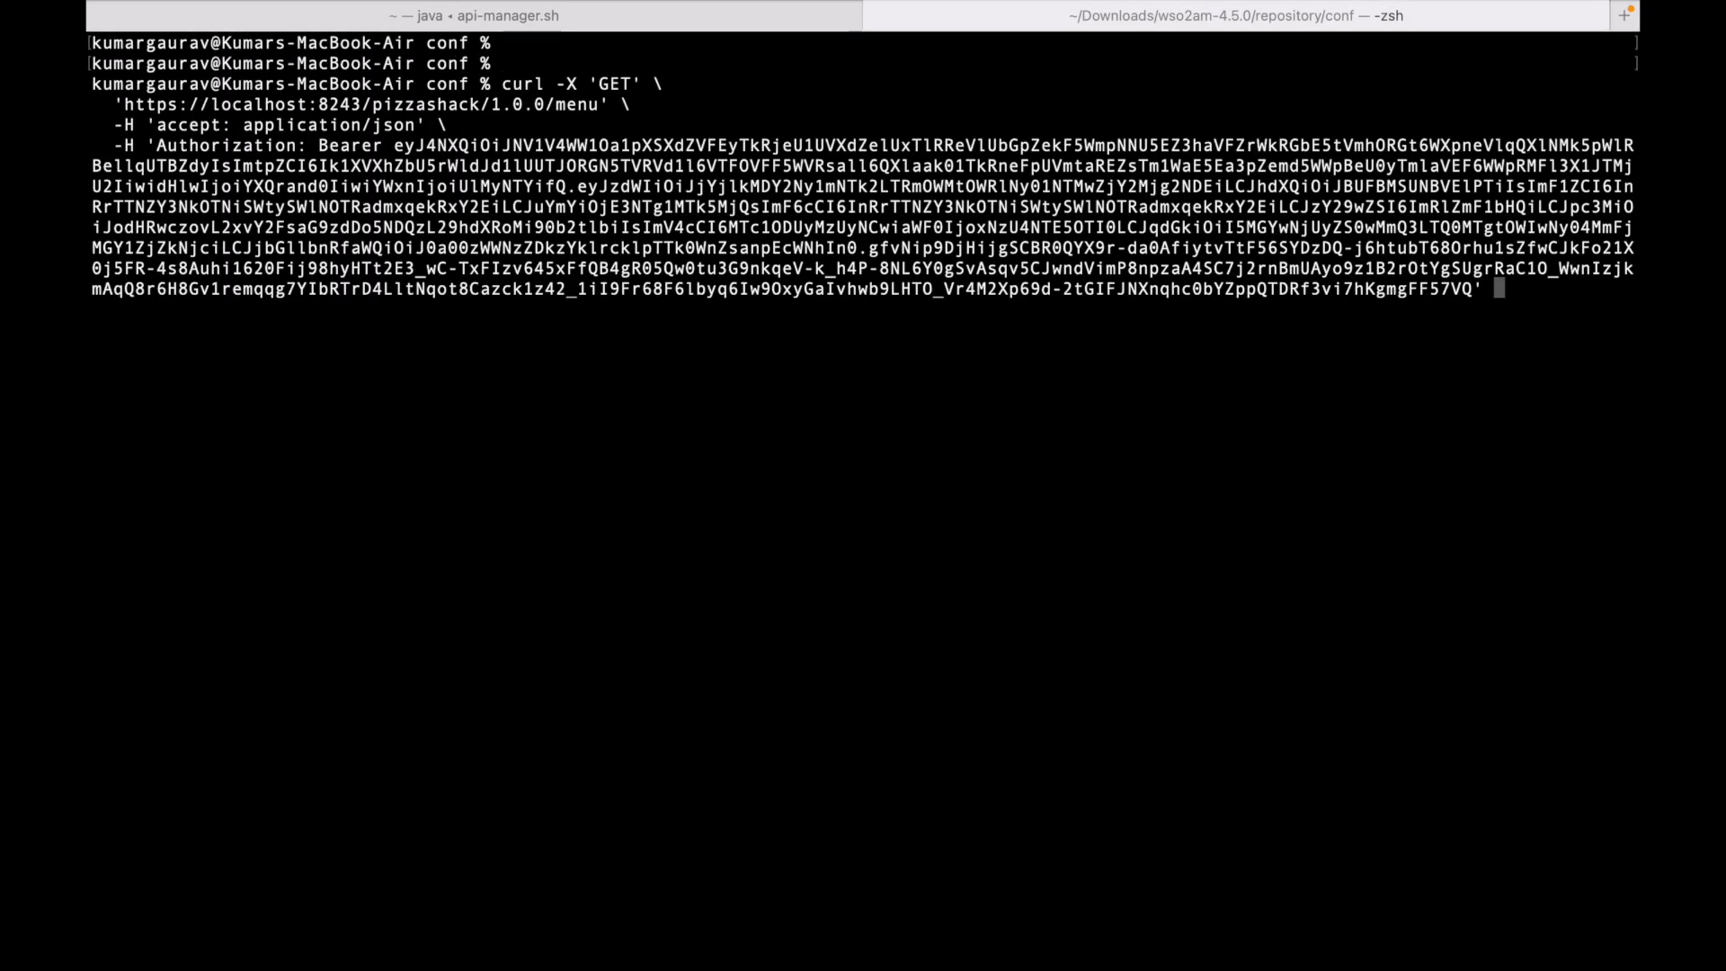
key("Return")
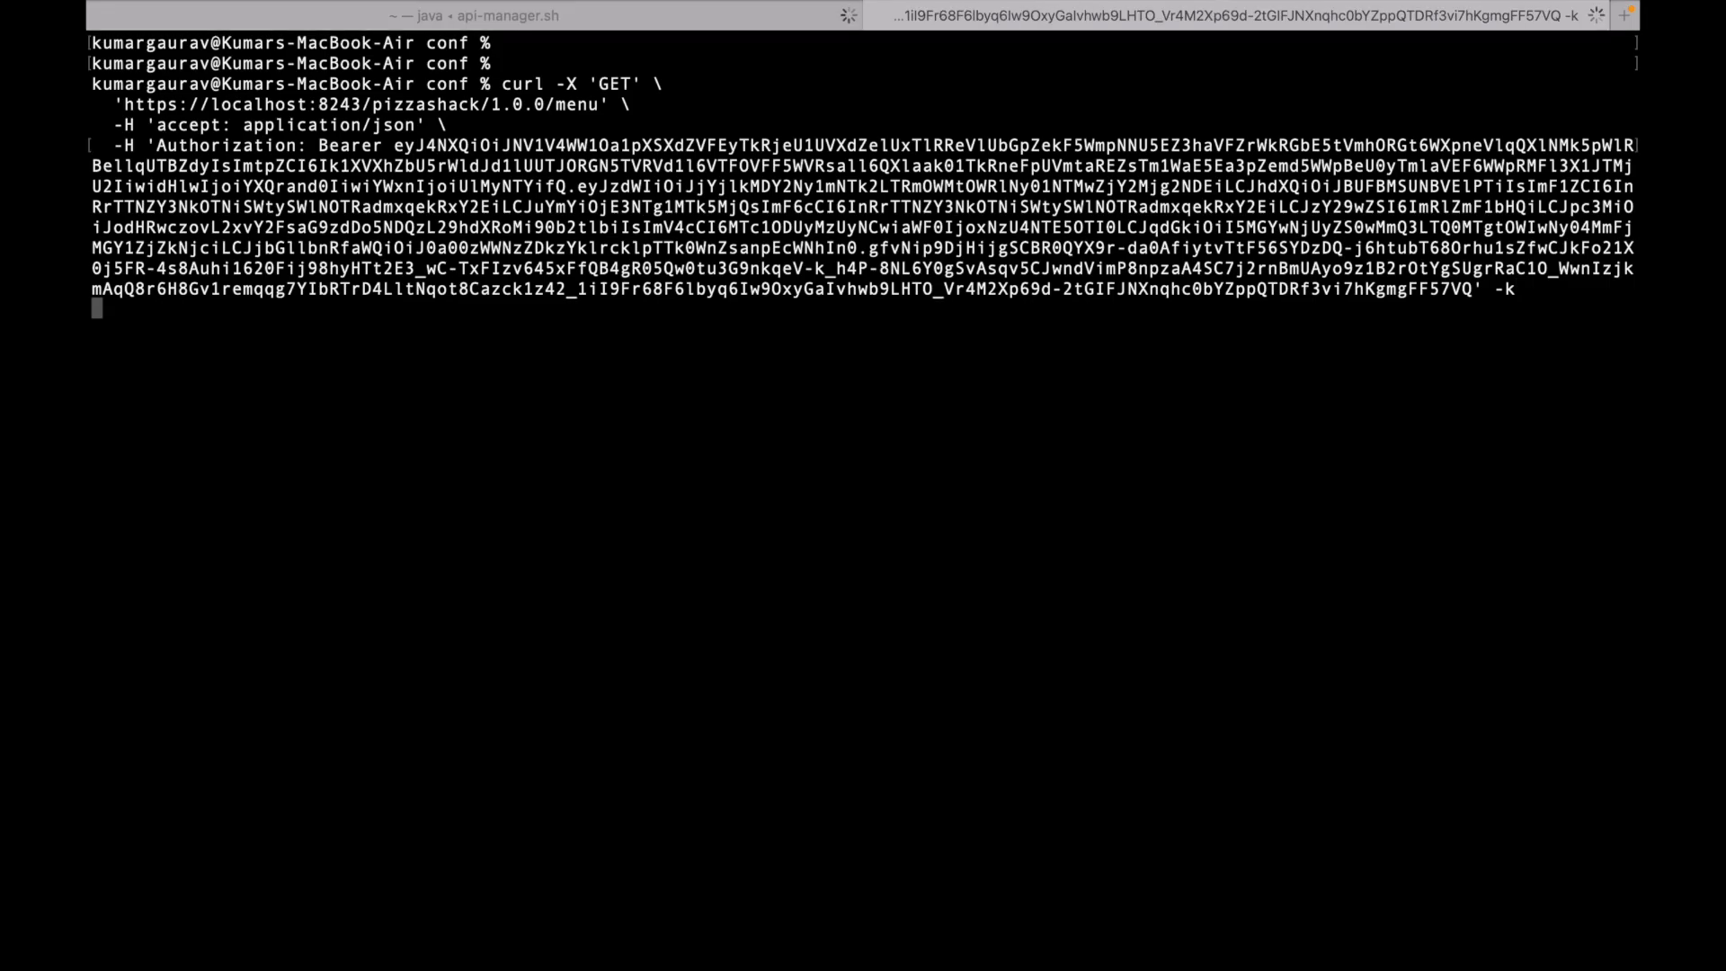
key("super+Tab")
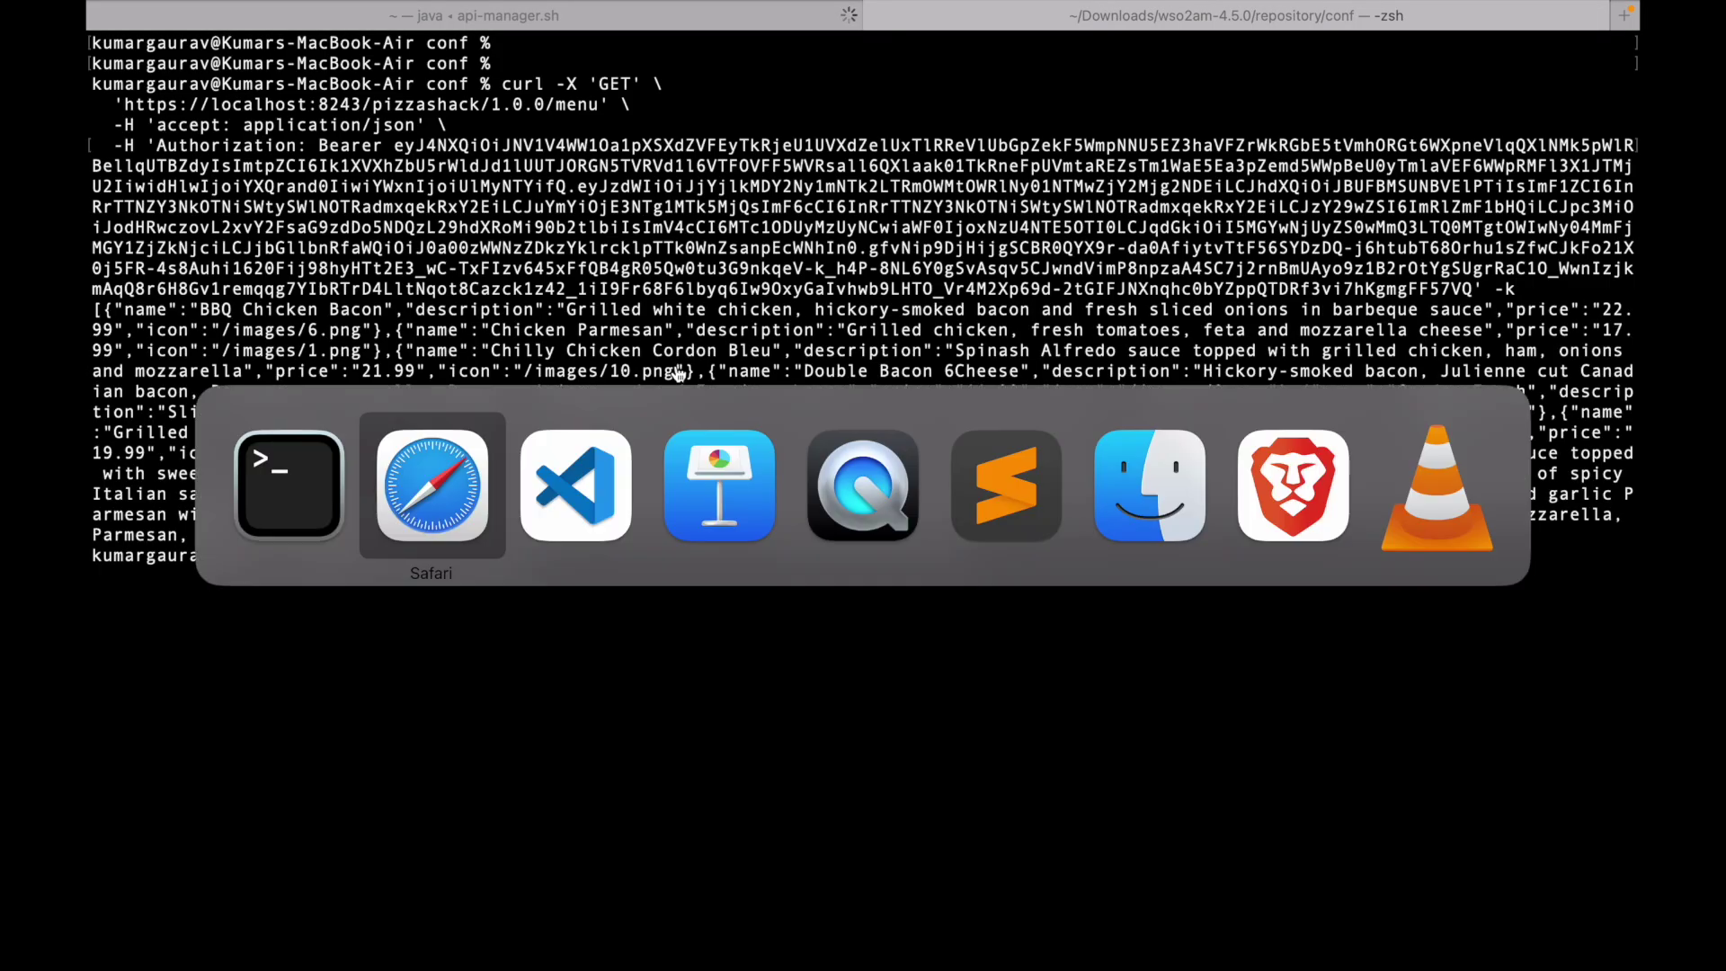
key("super+Tab")
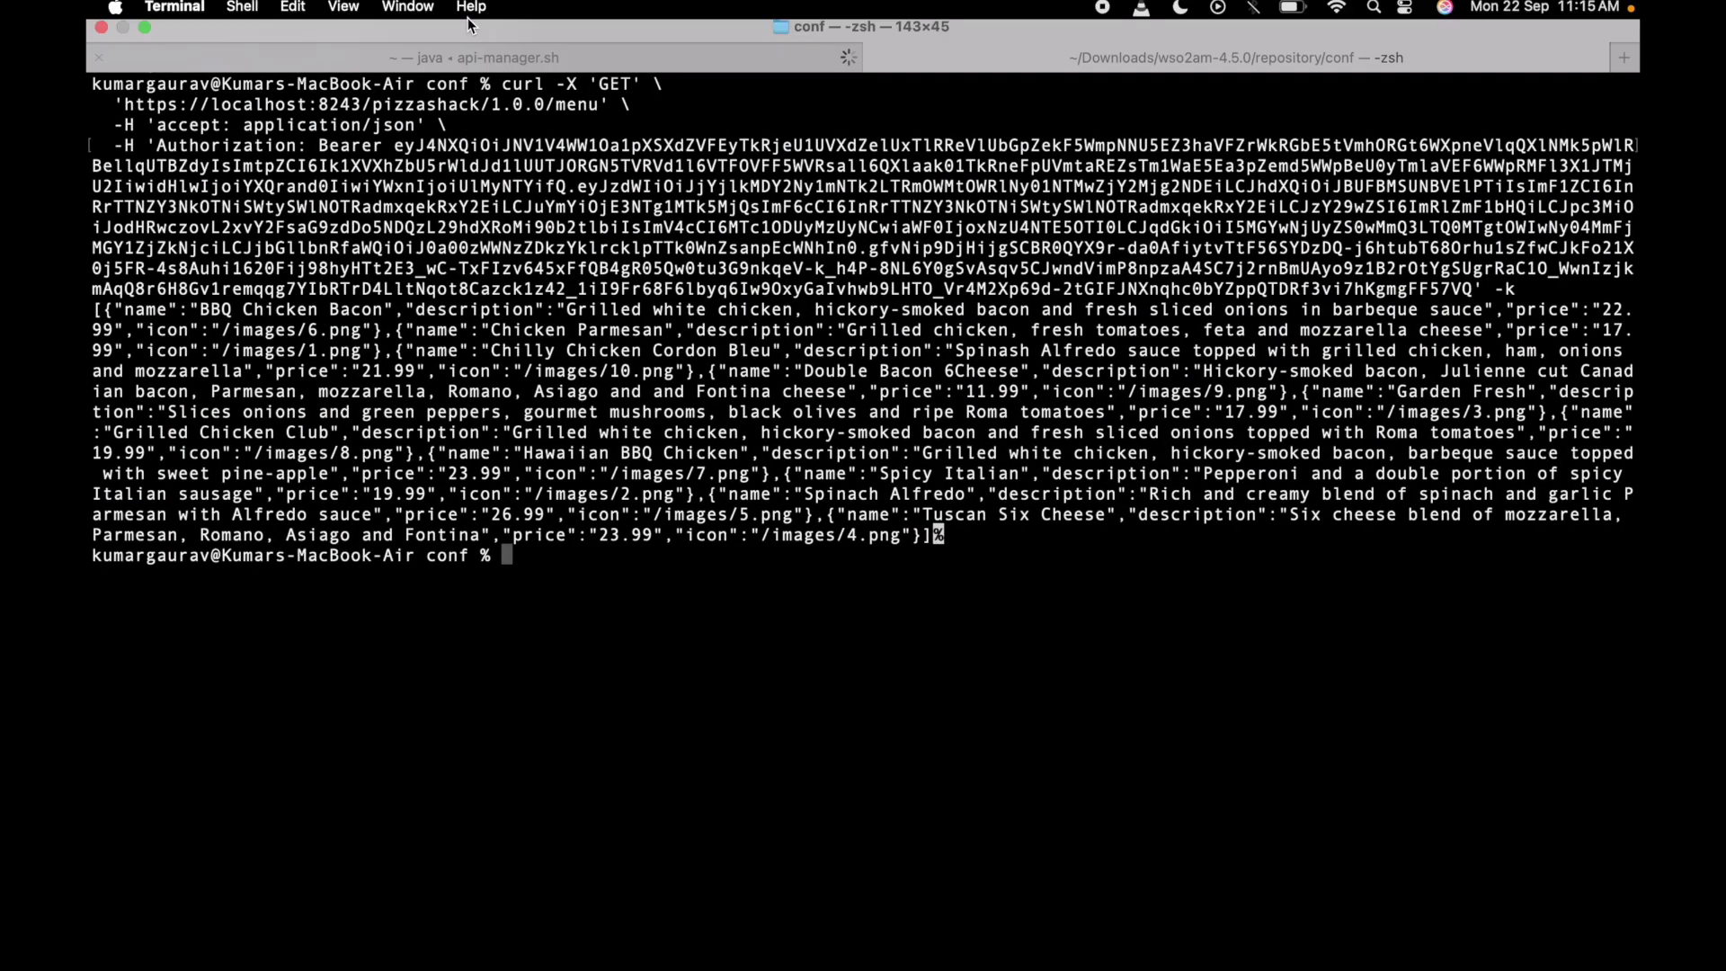
- Highlight the API Request Details LogMediator message in the server log tab
left_click(460, 59)
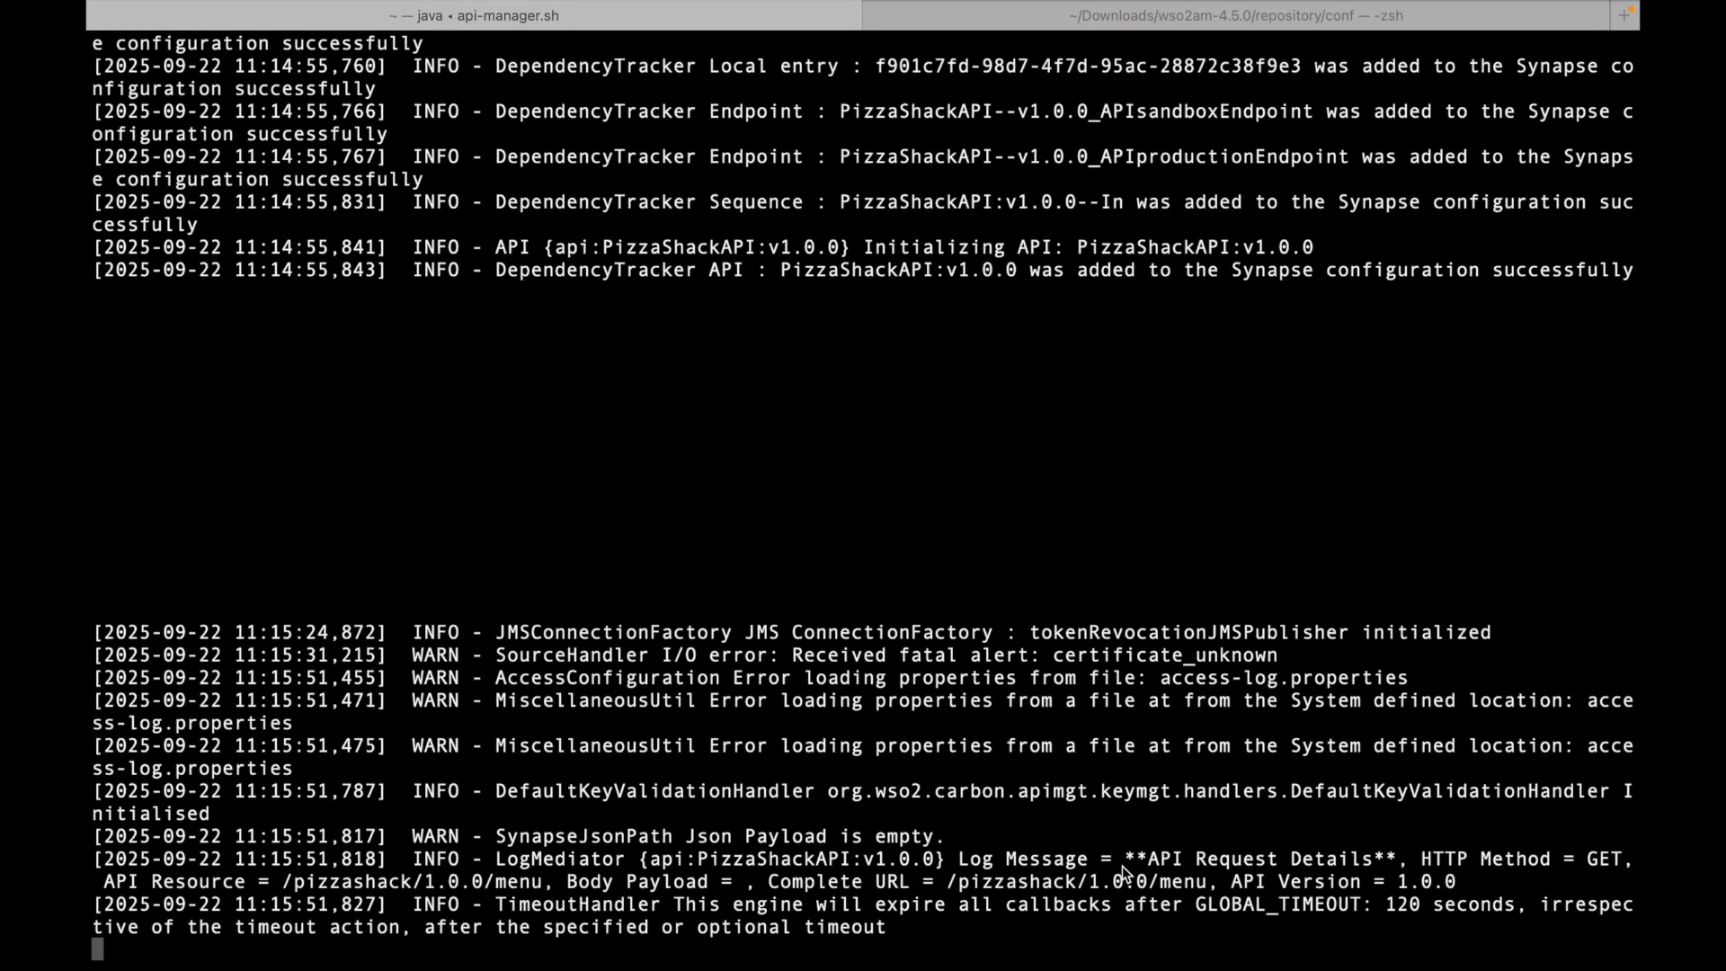
left_click_drag(958, 859, 1401, 874)
key("super+Tab")
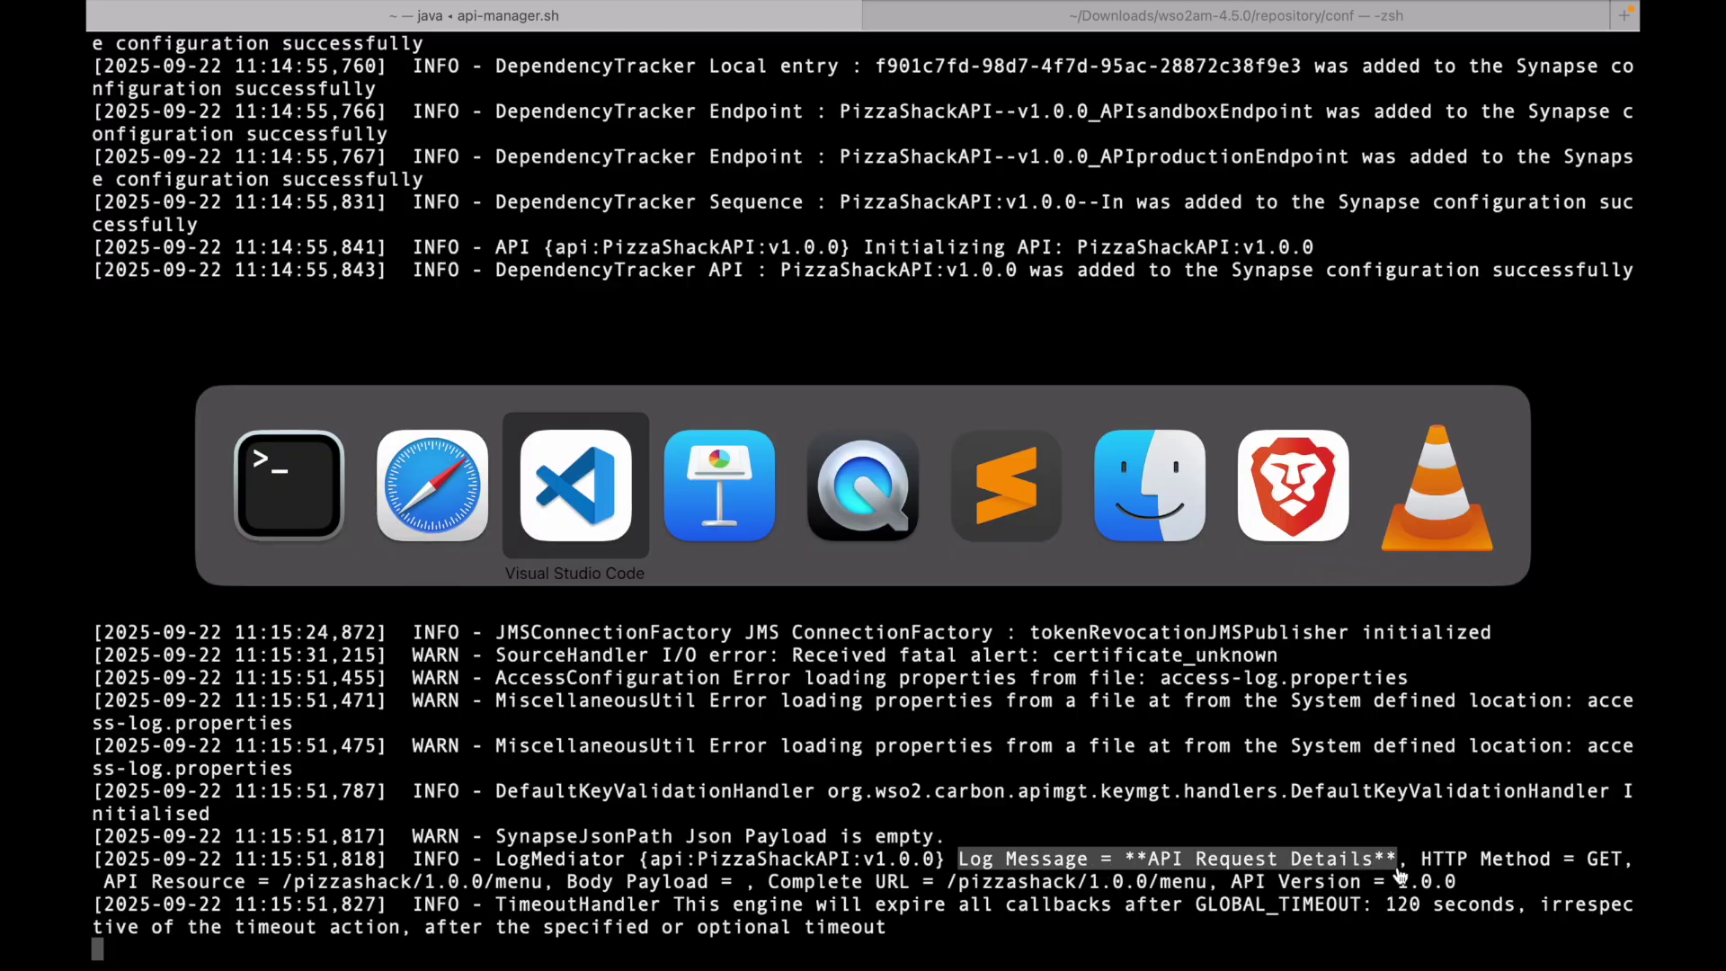
key("super+Tab")
key("super+Tab")
key("super+Tab")
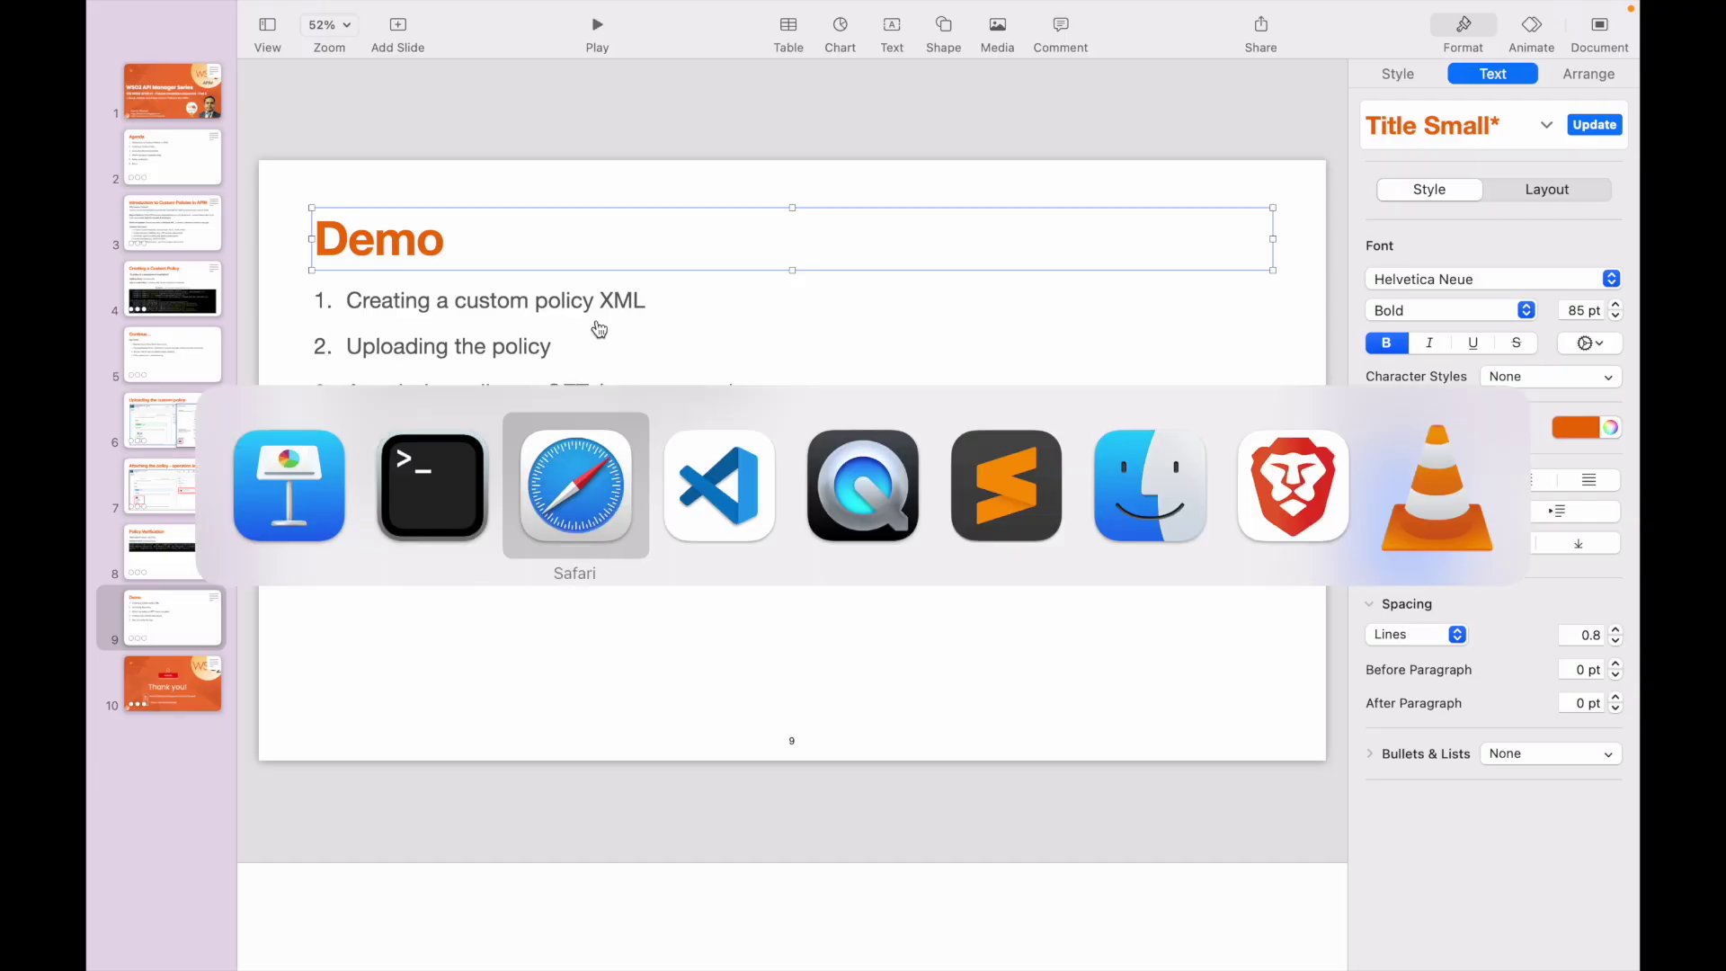
key("super+Tab")
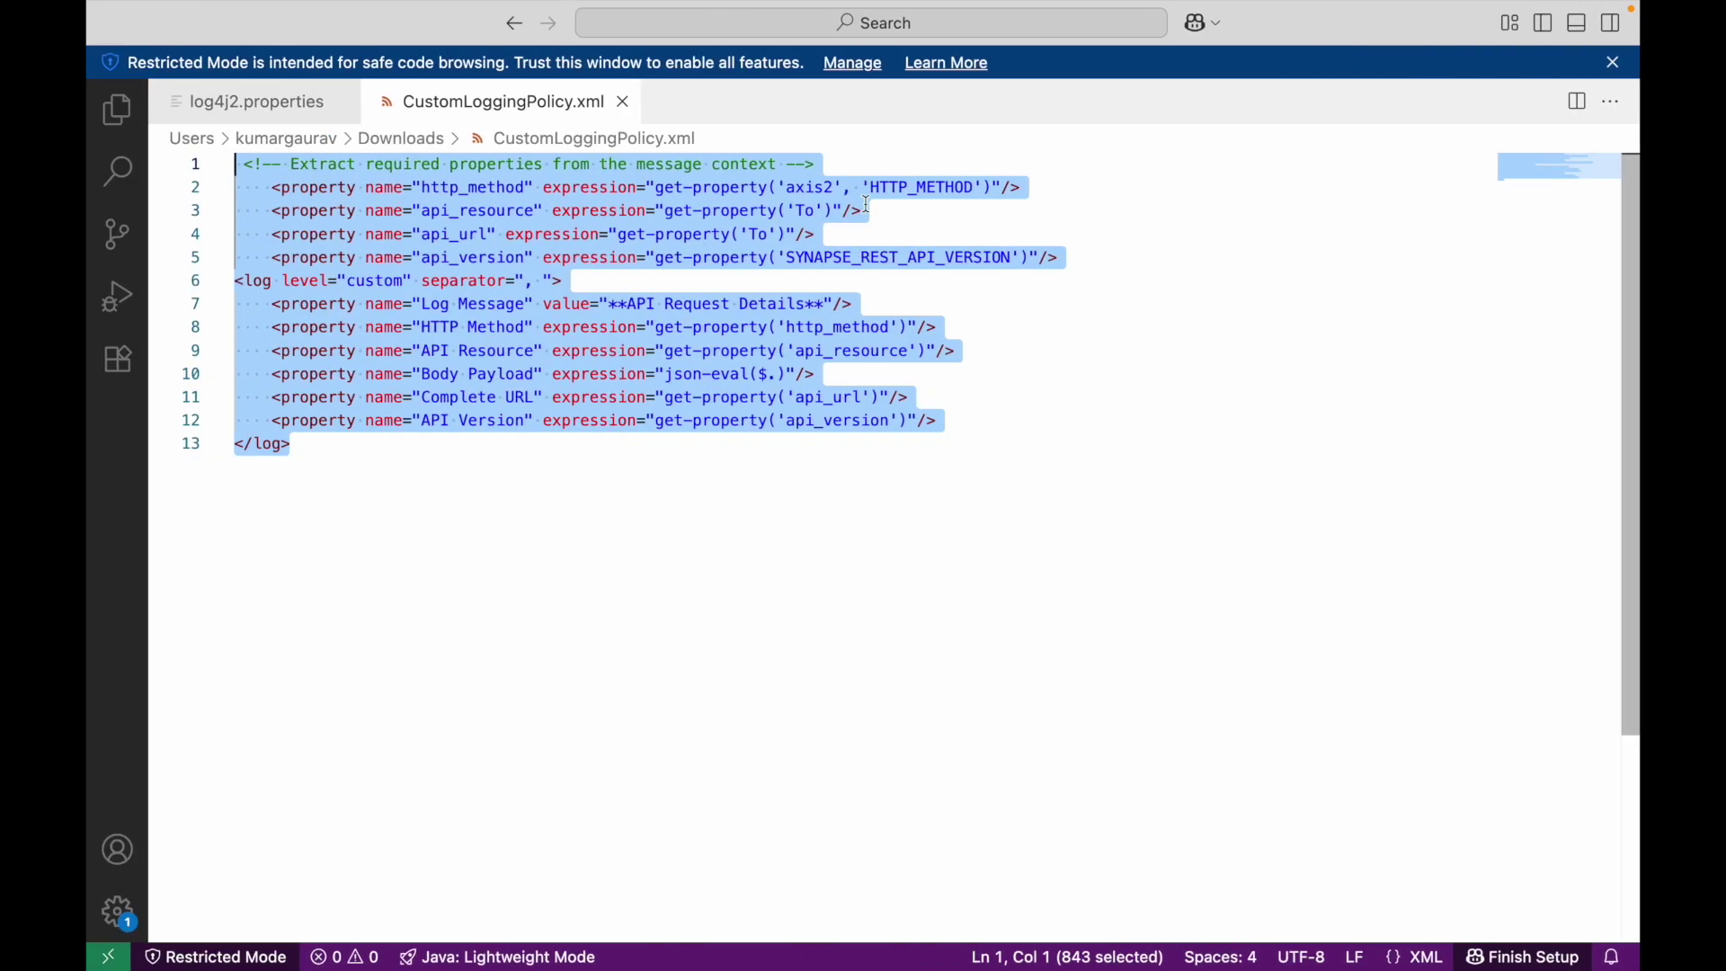
- Compare the policy's Log Message line and HTTP Method value with the server log entry
left_click(709, 254)
triple_click(692, 305)
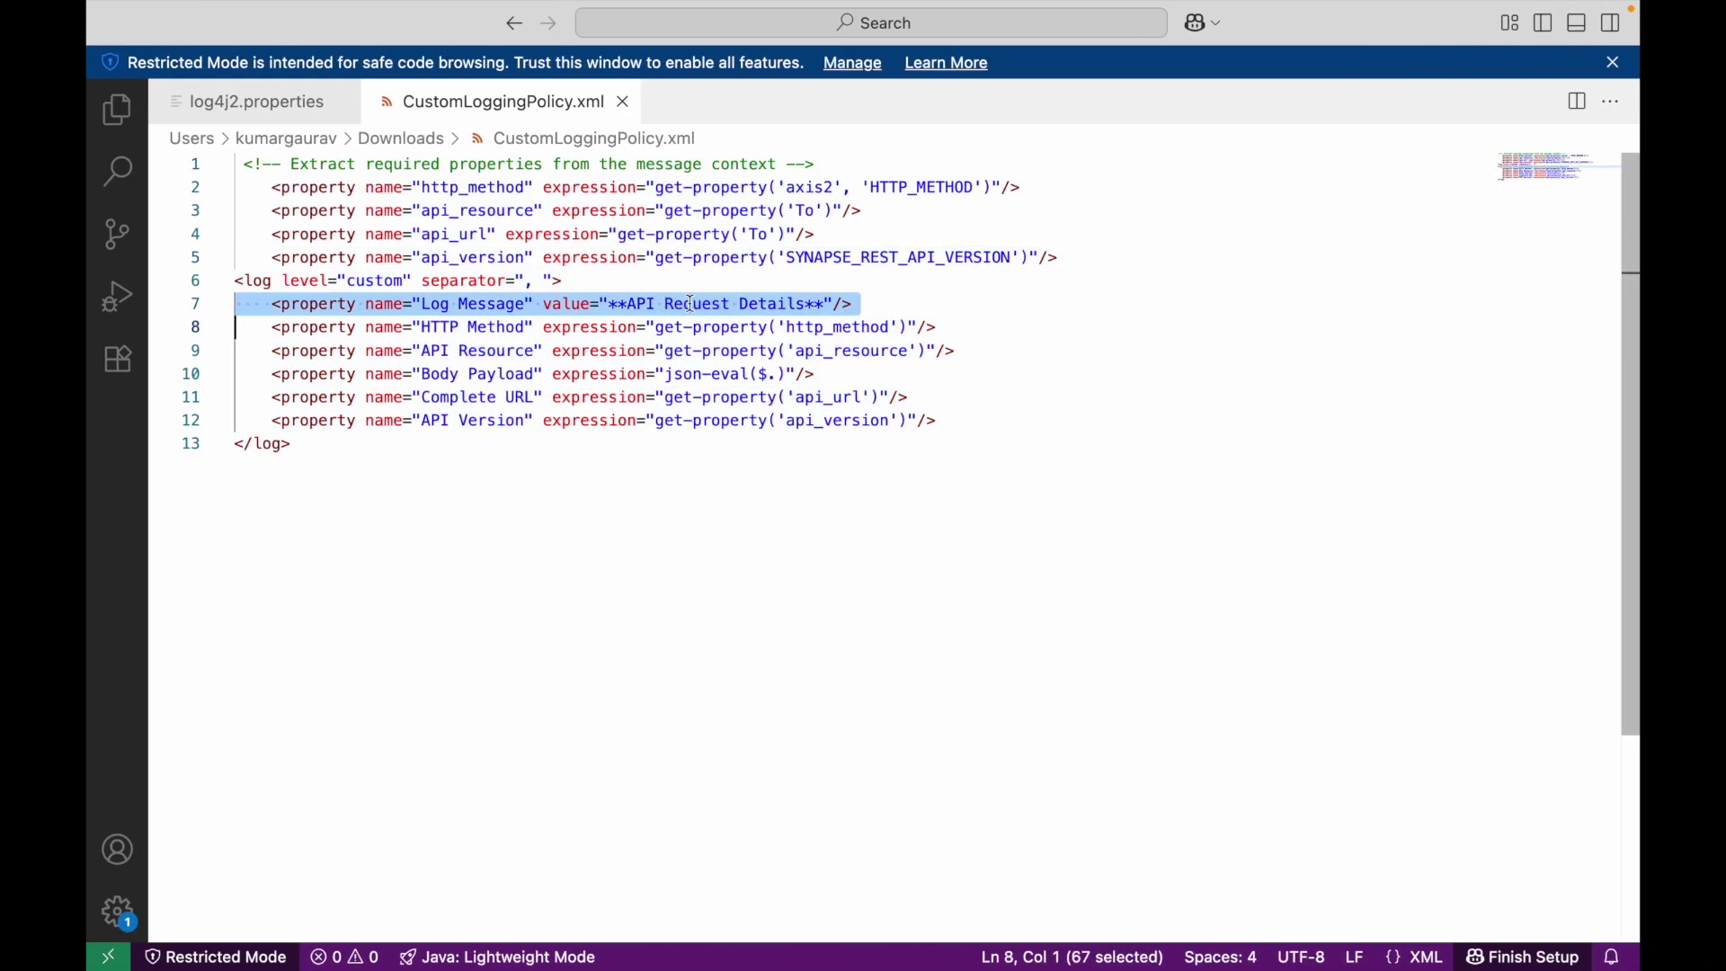
key("super+Tab")
key("super+Tab")
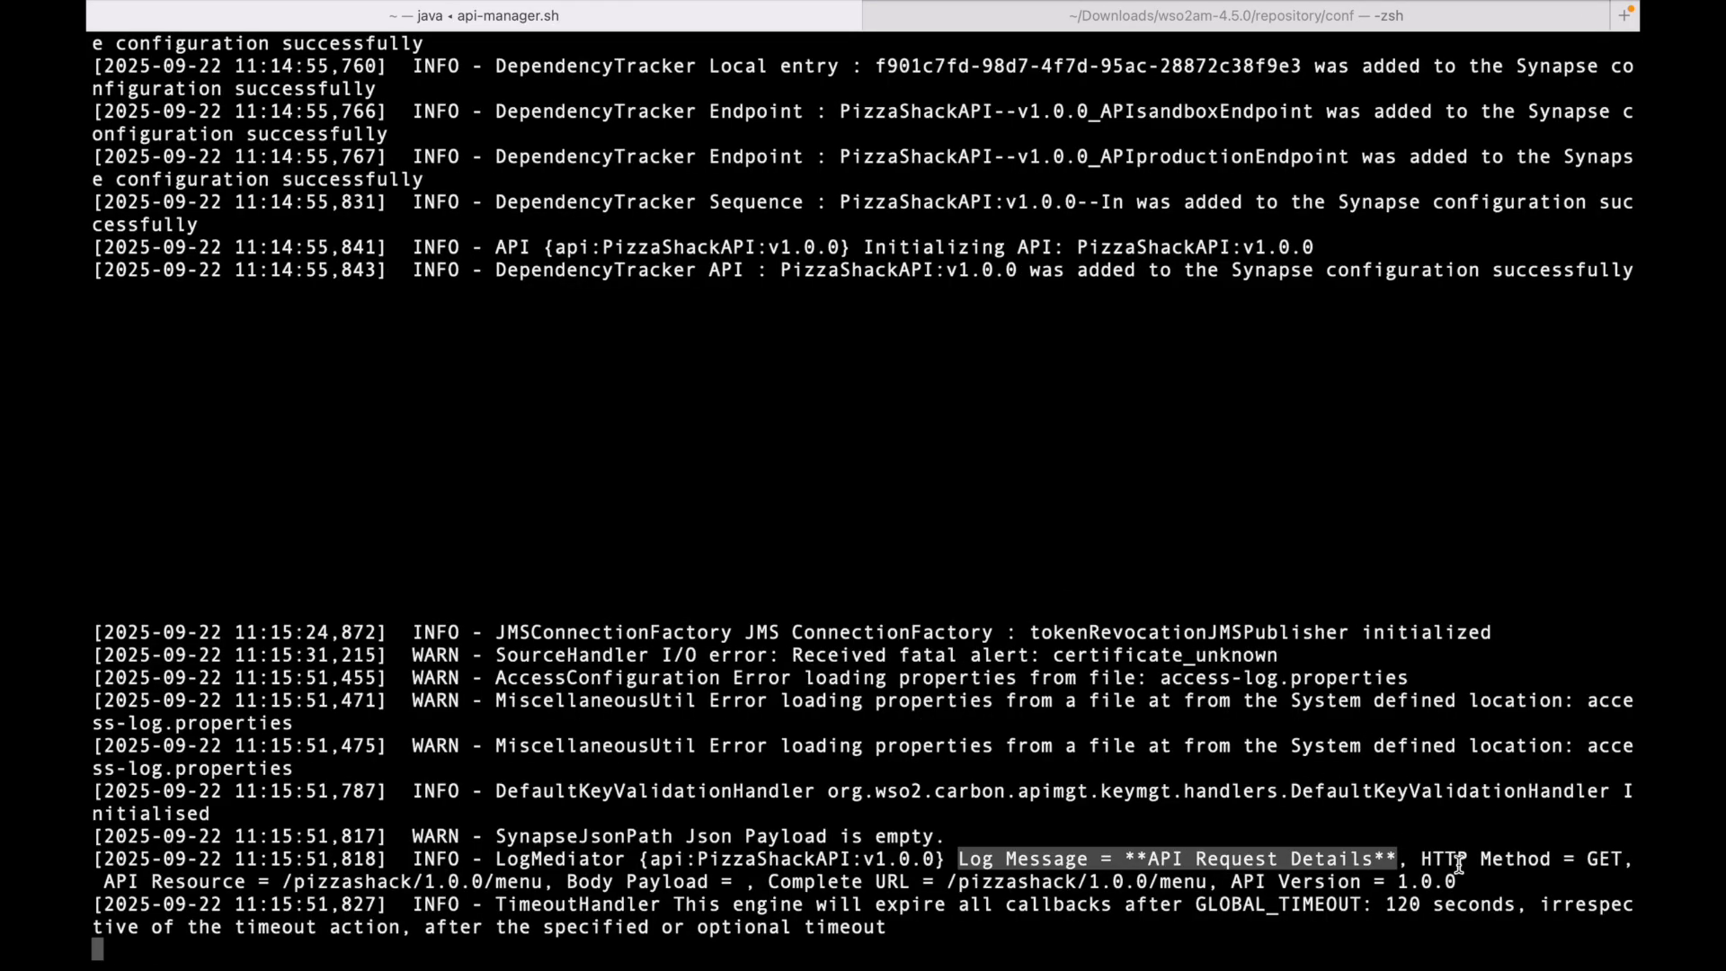
key("super+Tab")
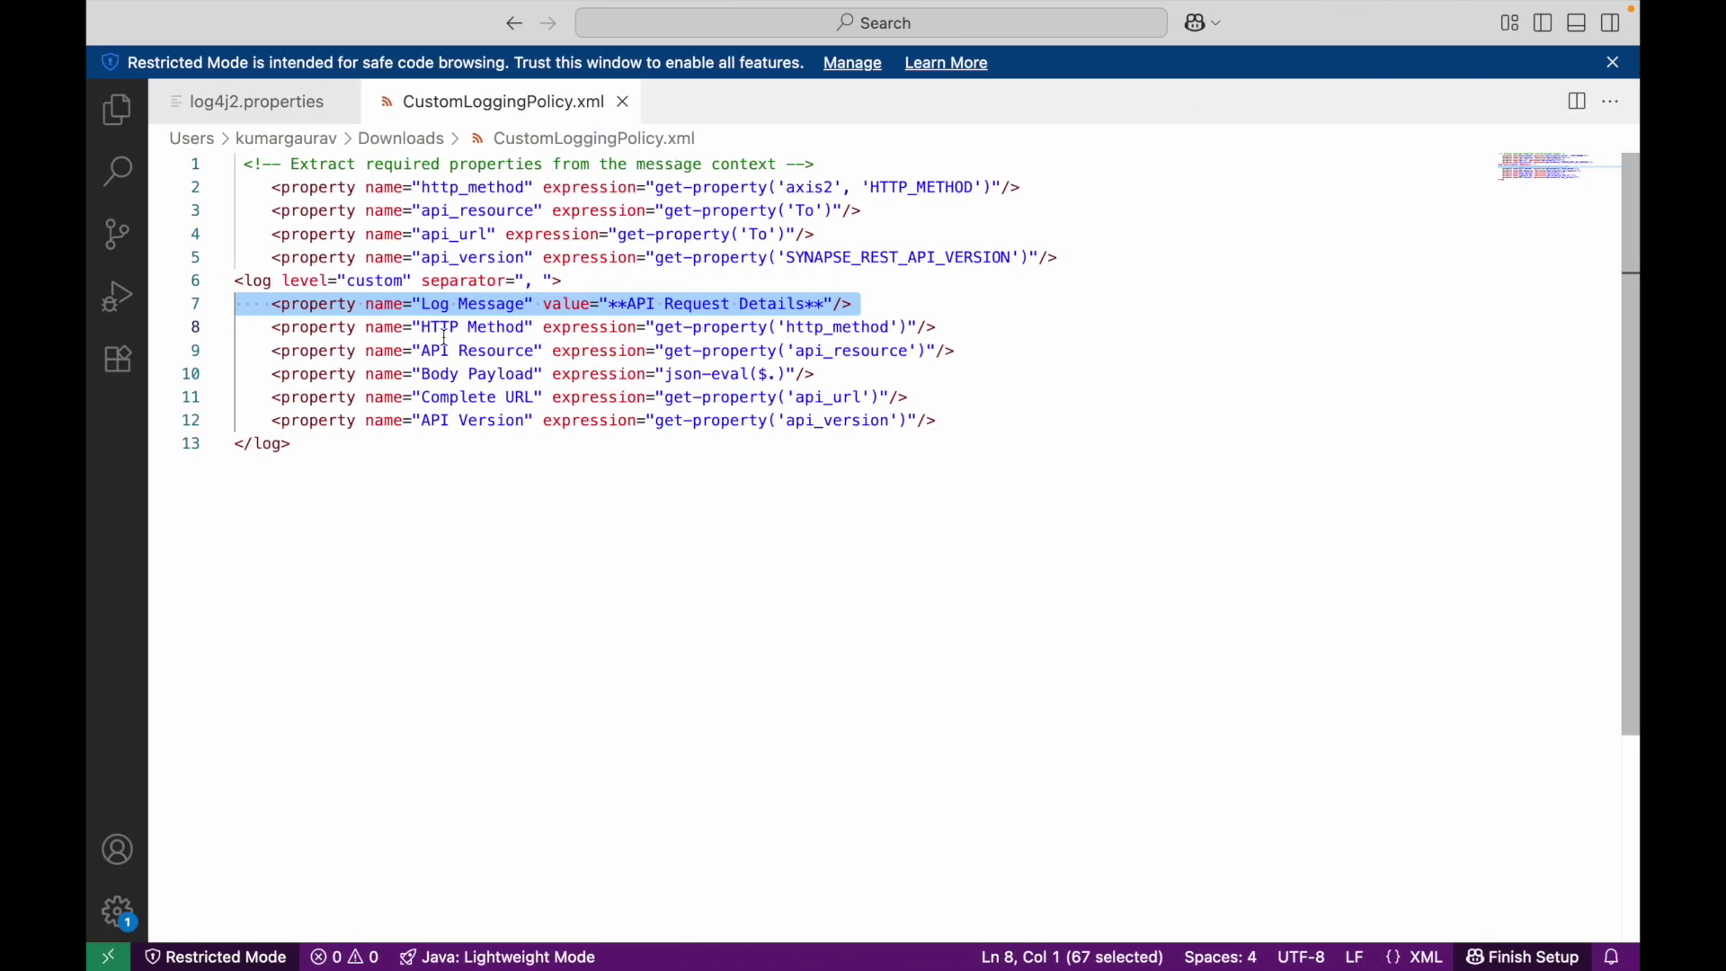
double_click(441, 327)
key("super+Tab")
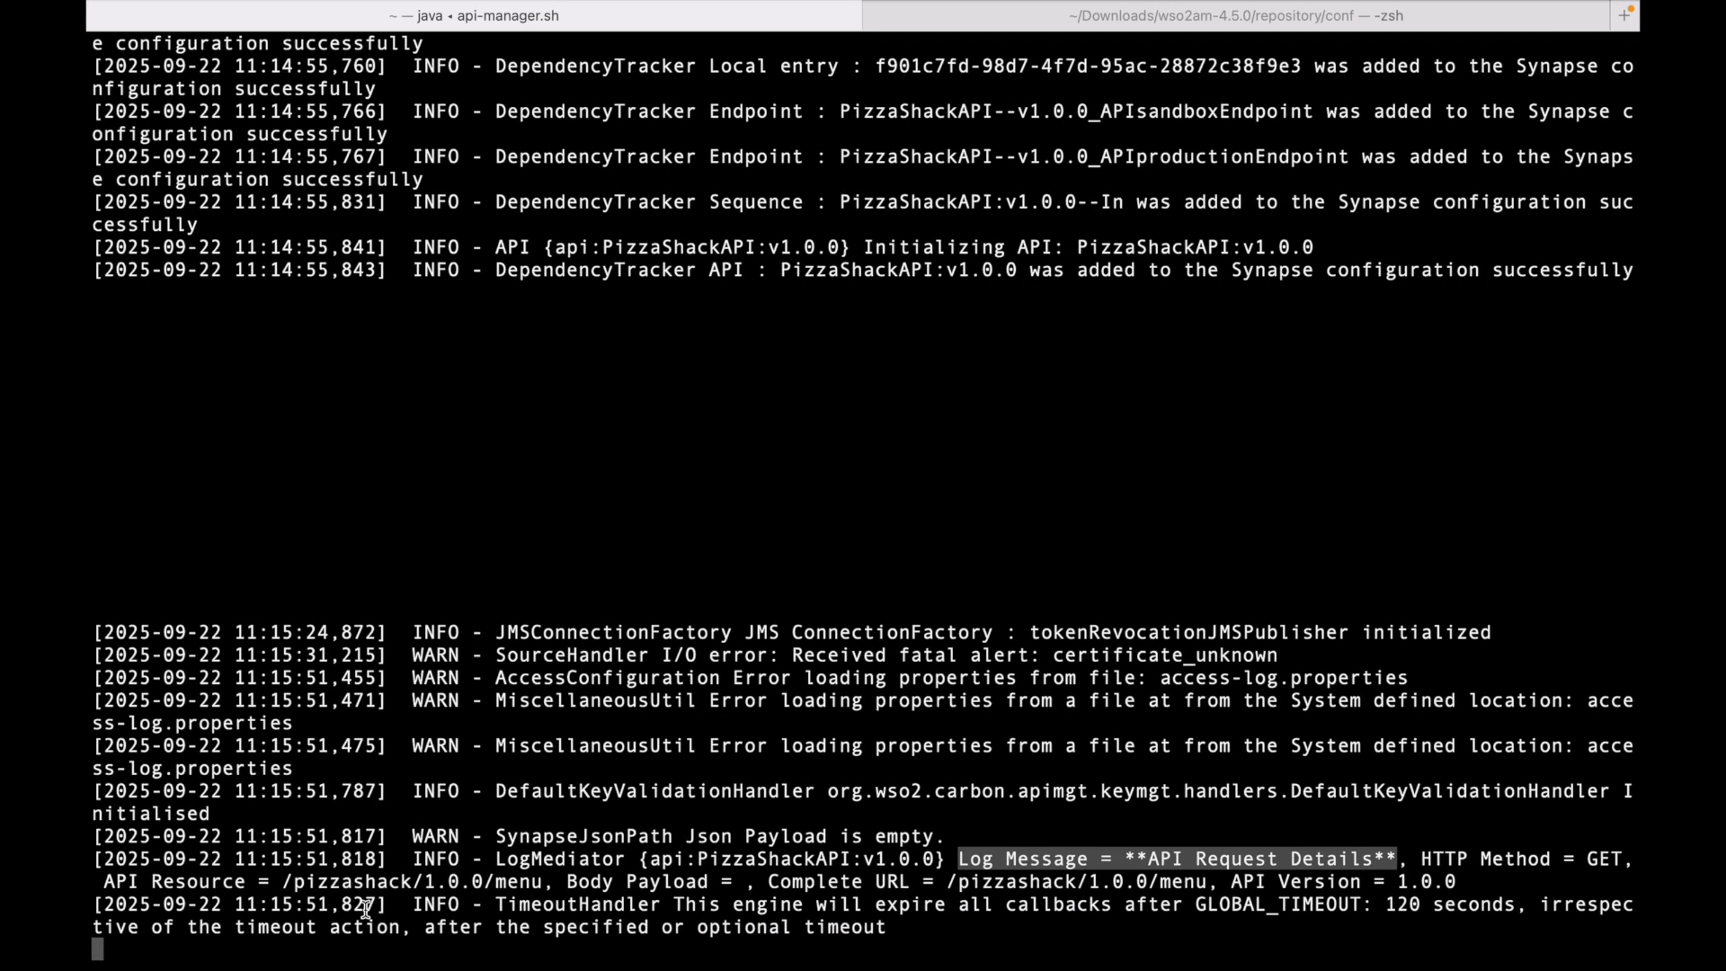
double_click(198, 881)
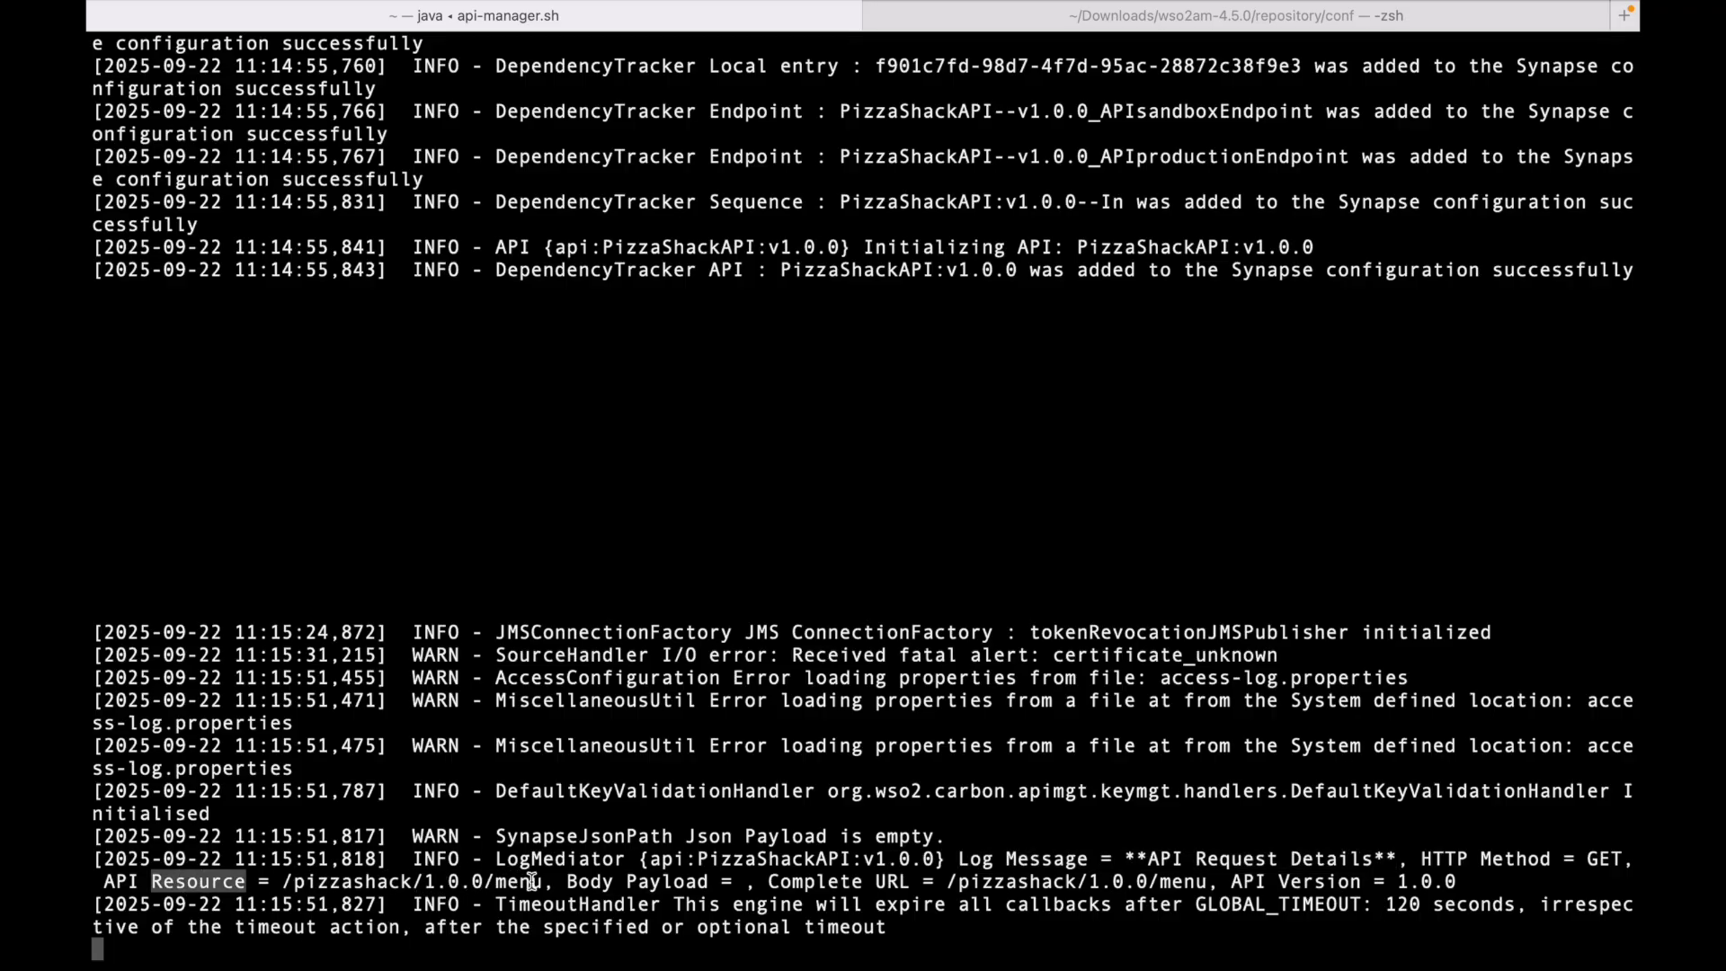
left_click(735, 884)
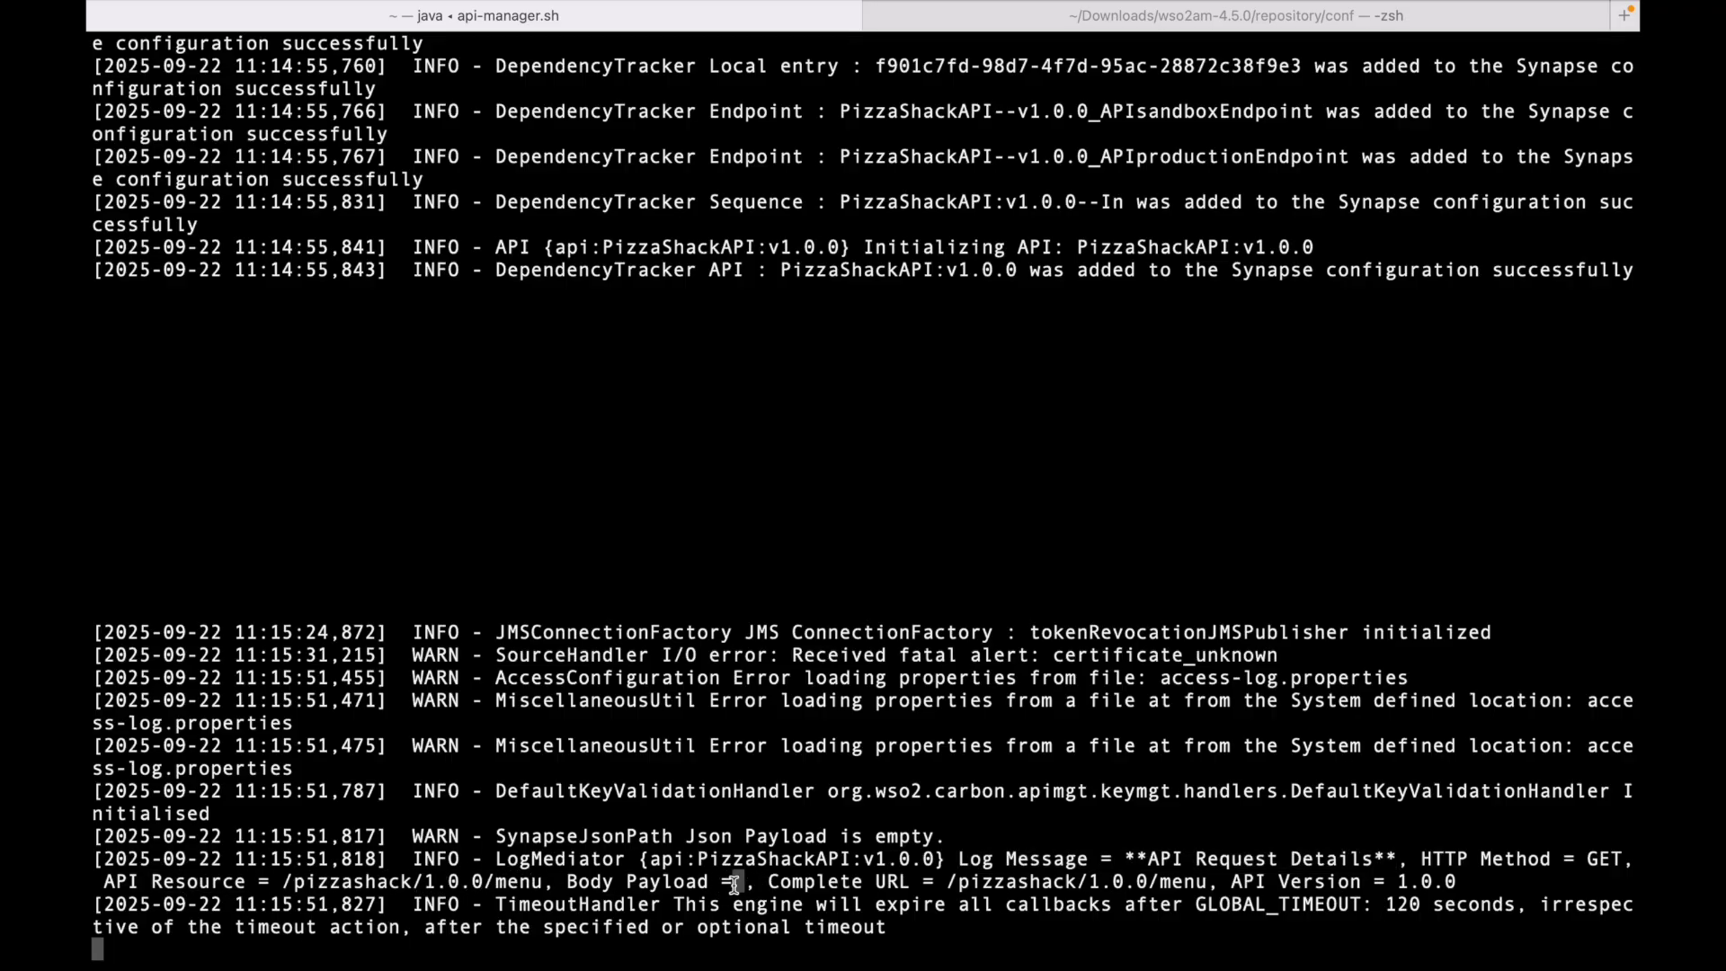
left_click_drag(769, 882, 1194, 889)
key("super+Tab")
key("super+Tab")
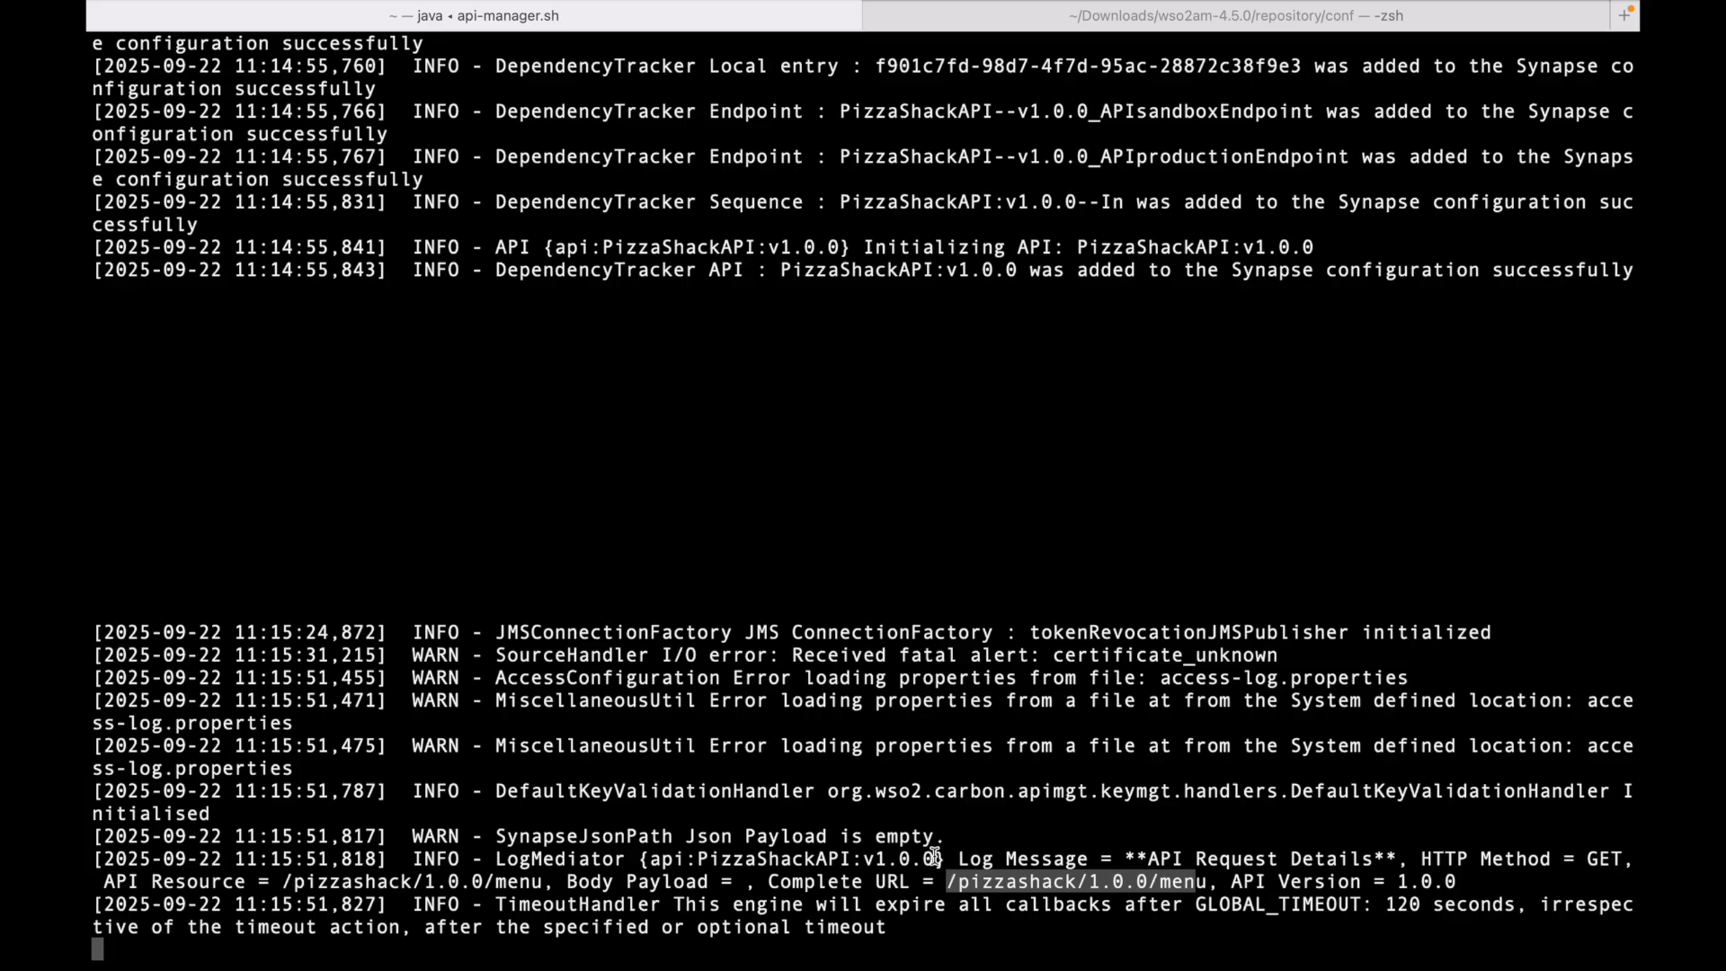
key("super+Tab")
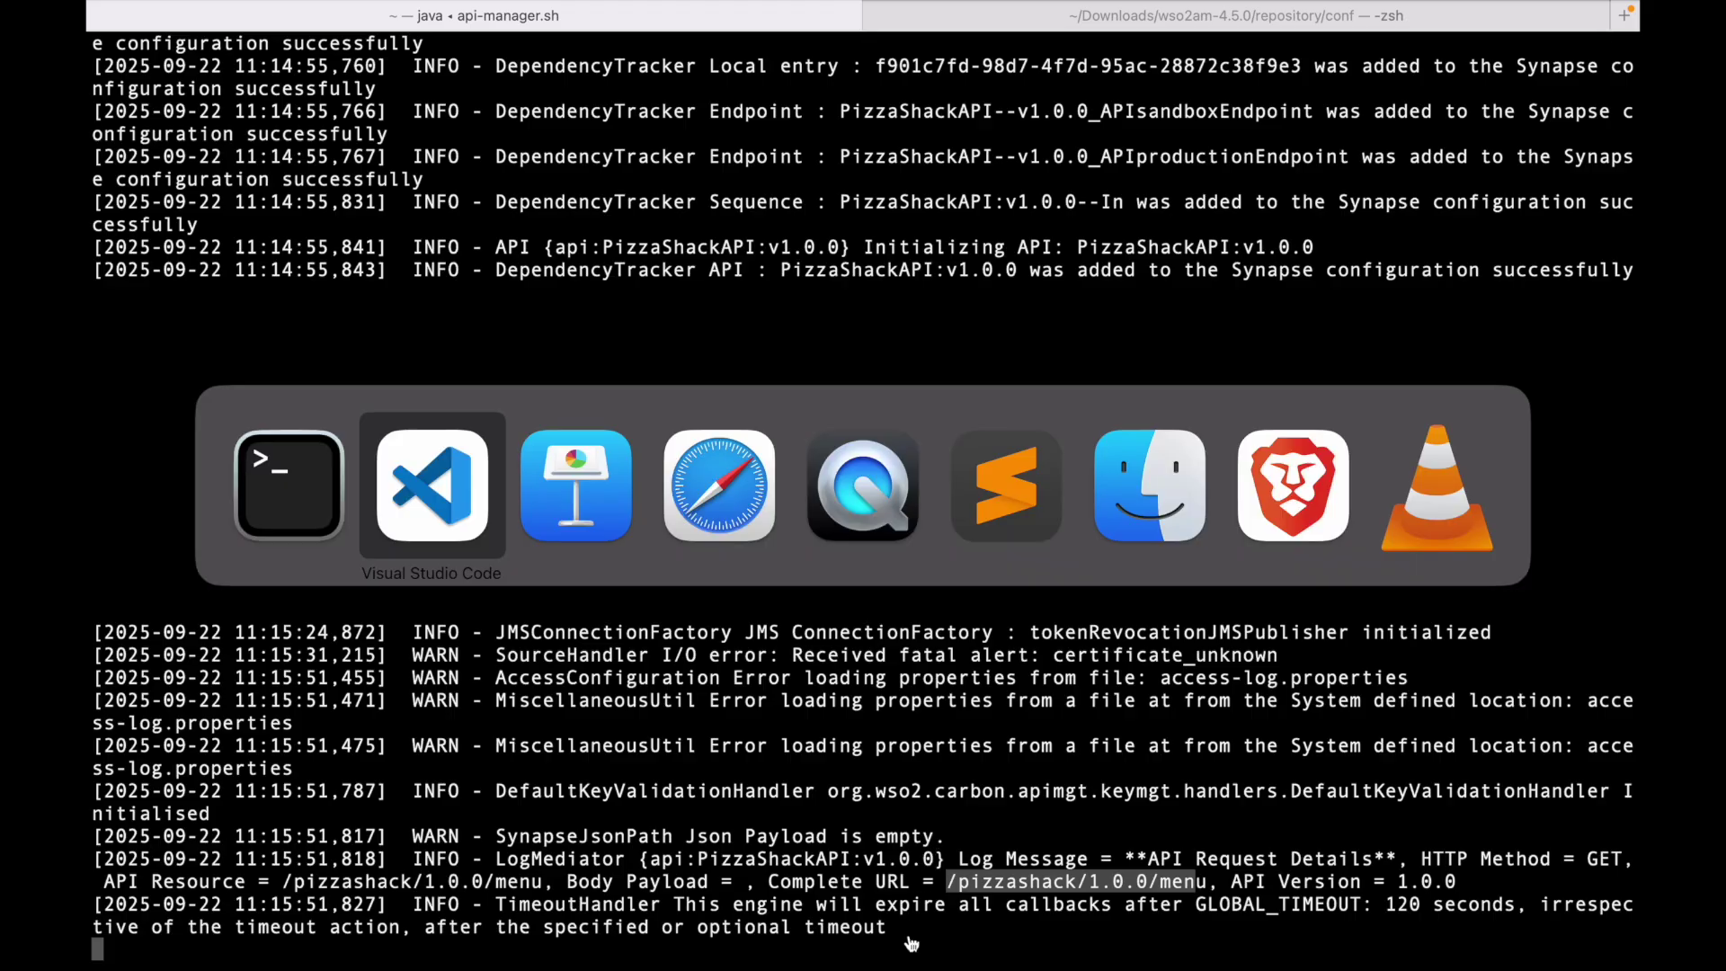